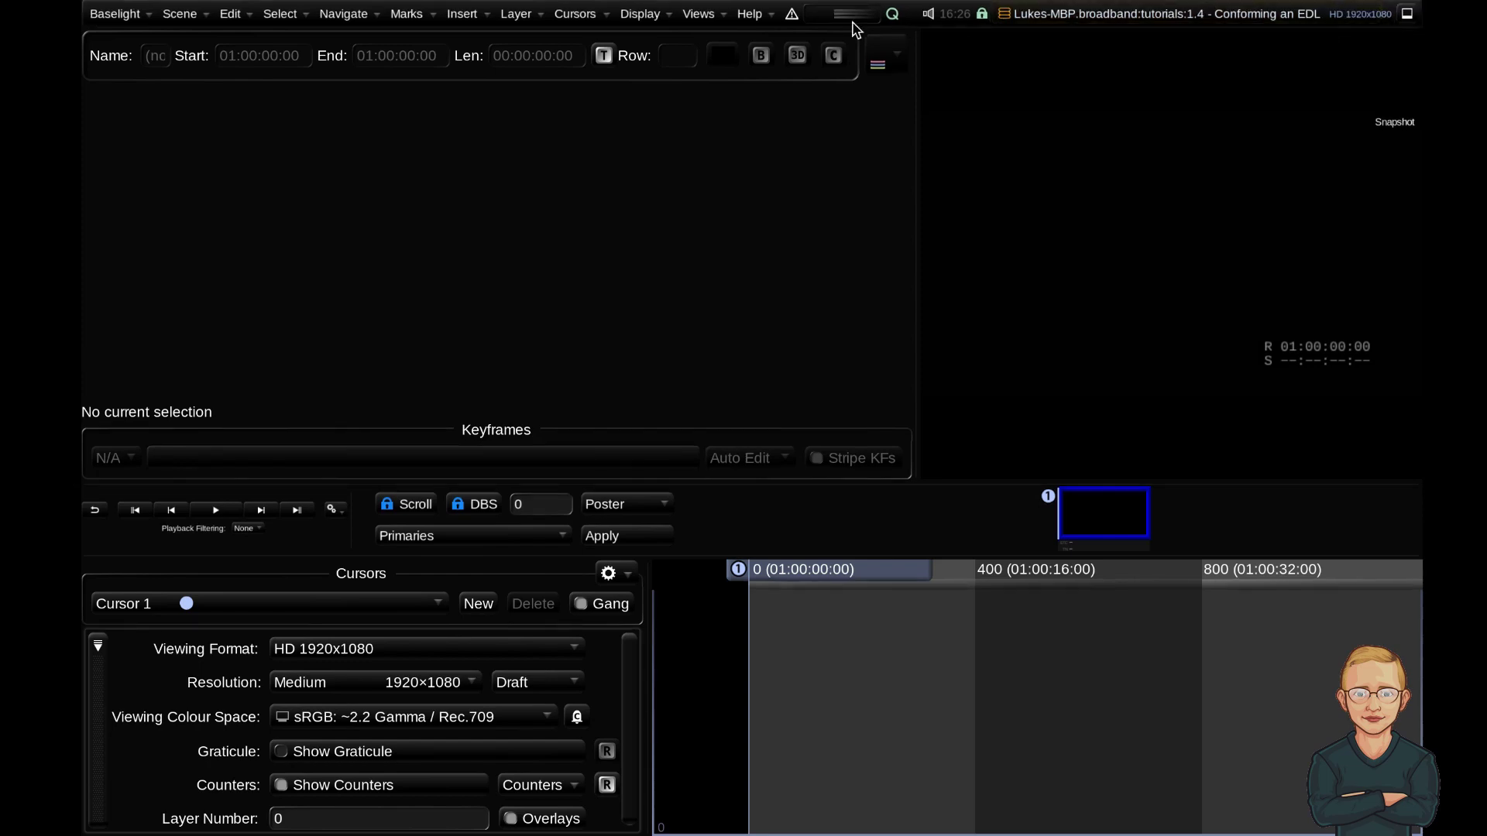
Step: Review the scene settings, keeping ACES RRT 1.0.1 as the display rendering transform
{"action": "left_click", "coordinate": [701, 14]}
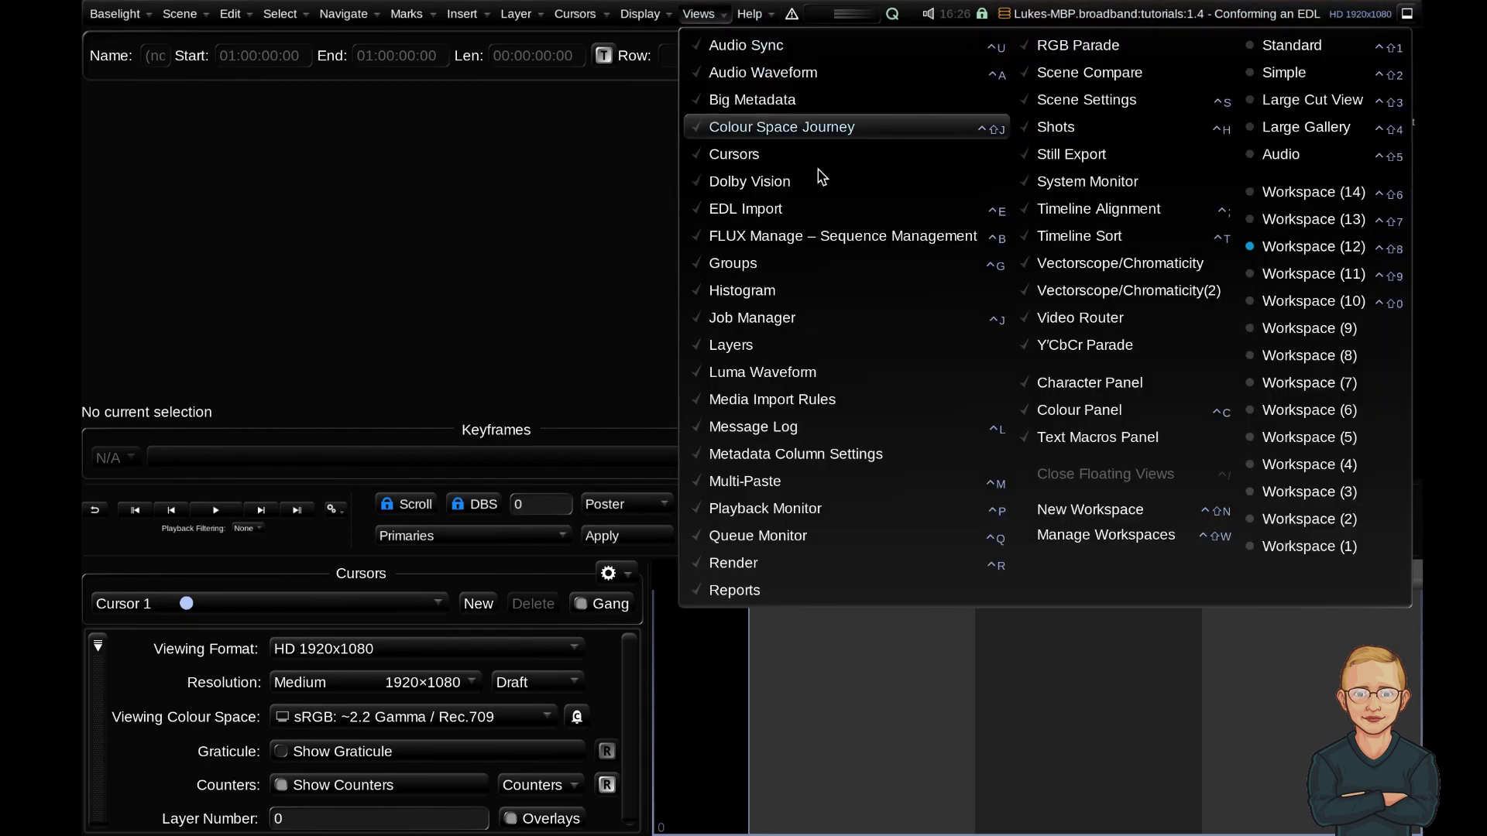
{"action": "left_click", "coordinate": [1107, 102]}
{"action": "left_click", "coordinate": [380, 91]}
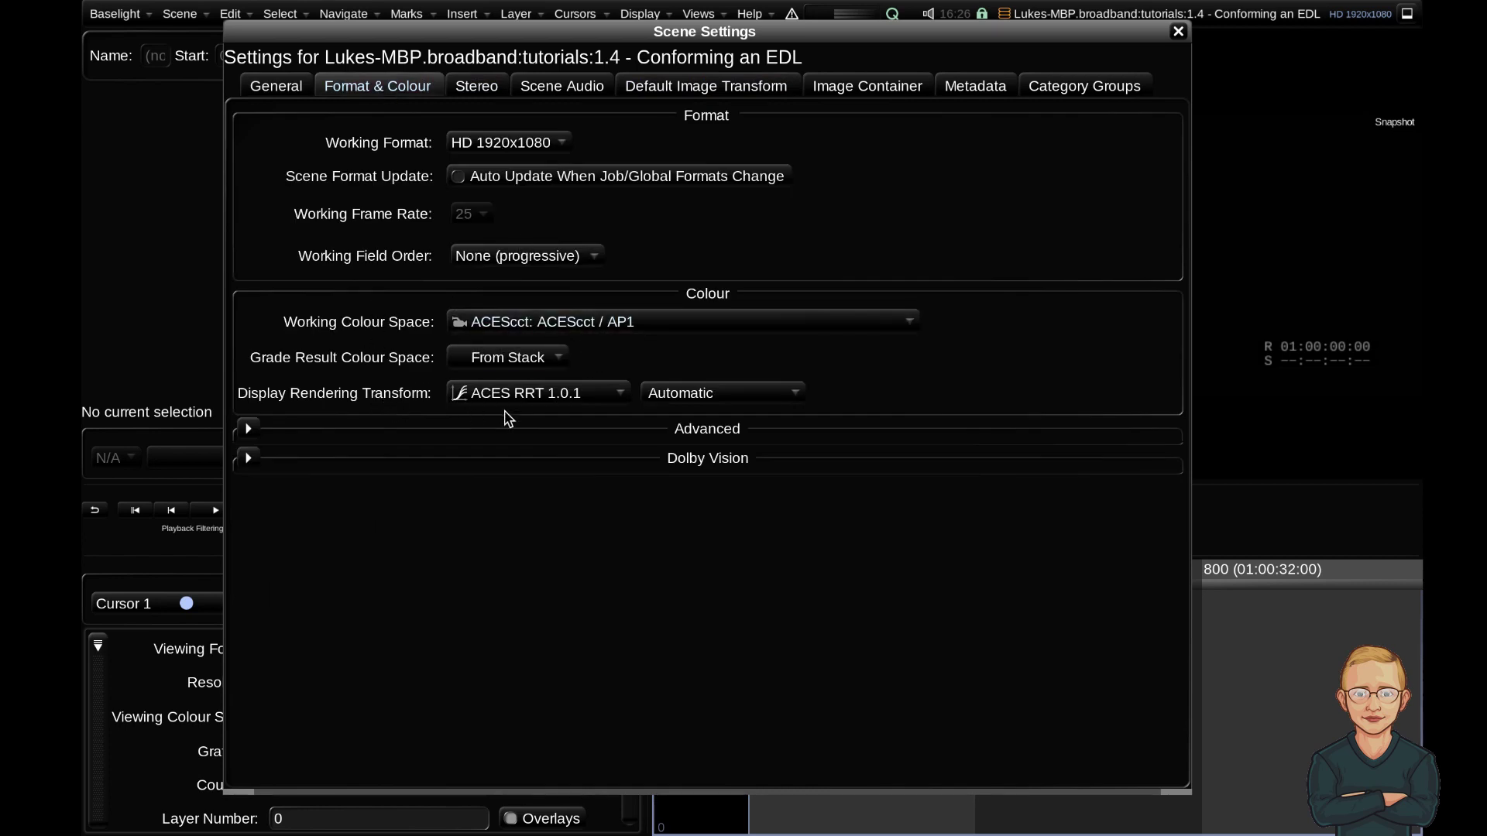
{"action": "left_click", "coordinate": [507, 397]}
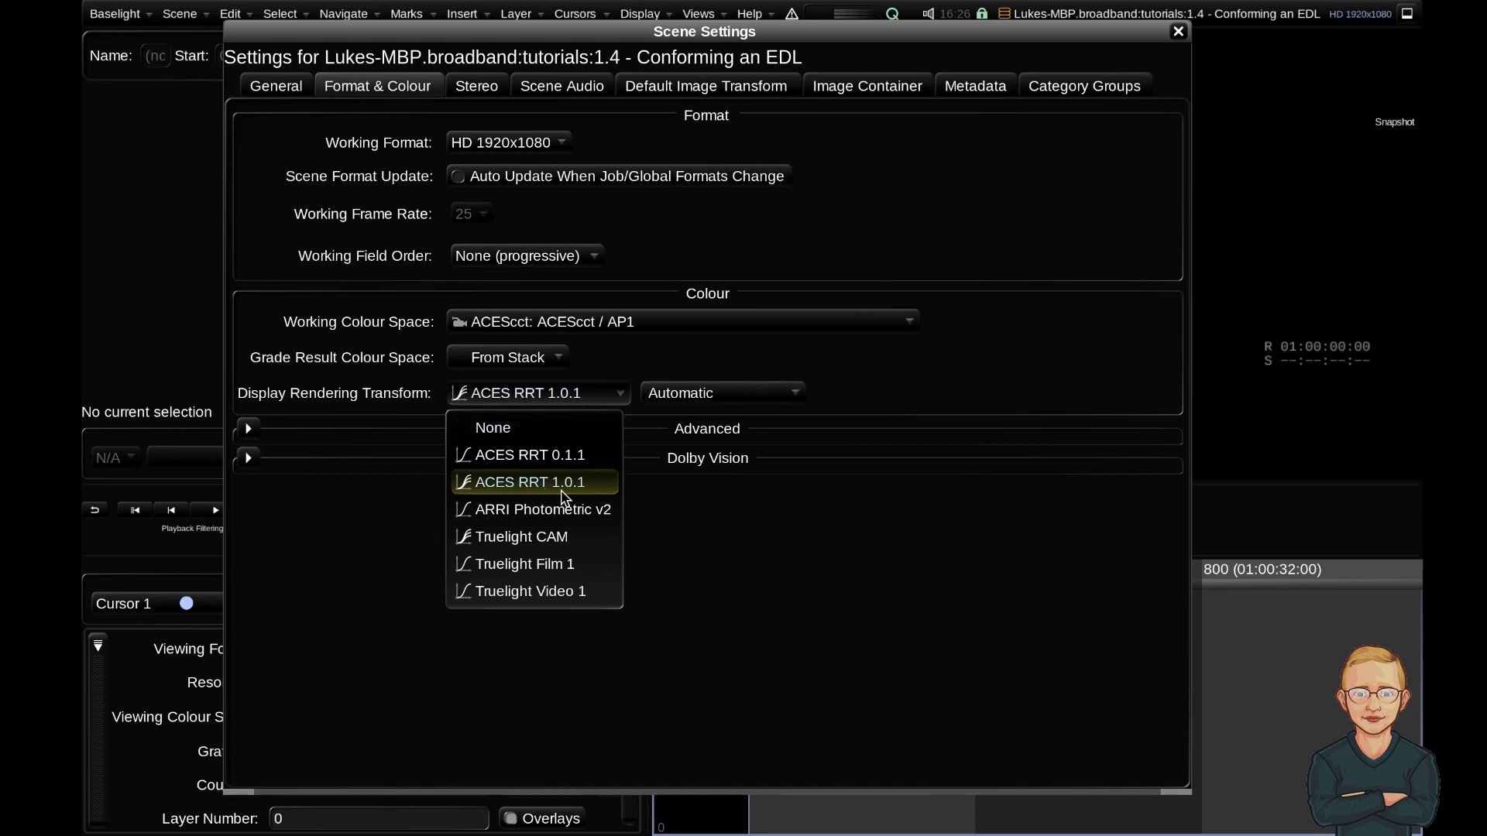
{"action": "left_click", "coordinate": [570, 493]}
{"action": "left_click", "coordinate": [918, 91]}
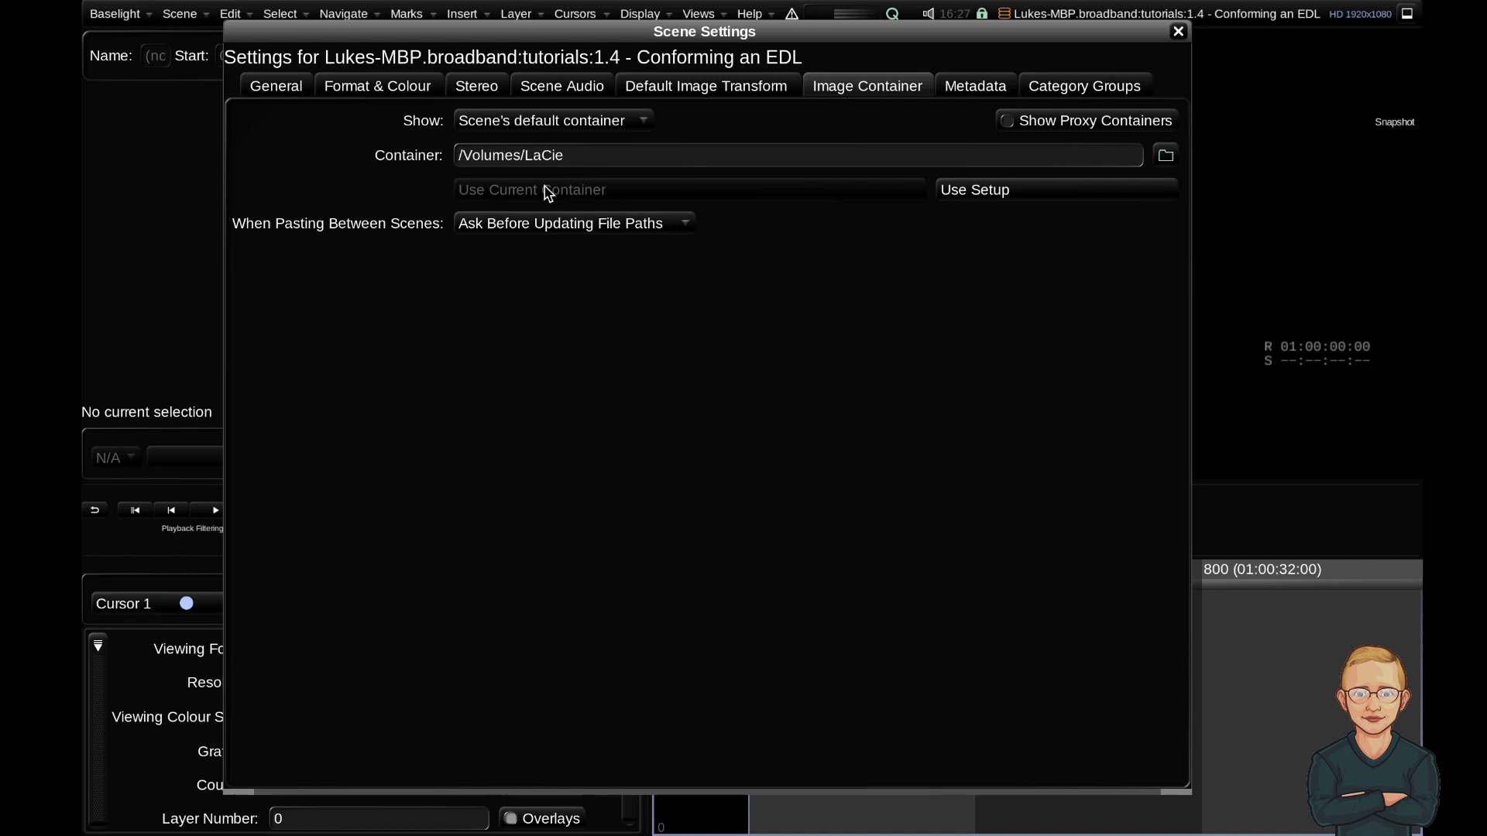
{"action": "left_click", "coordinate": [1178, 32]}
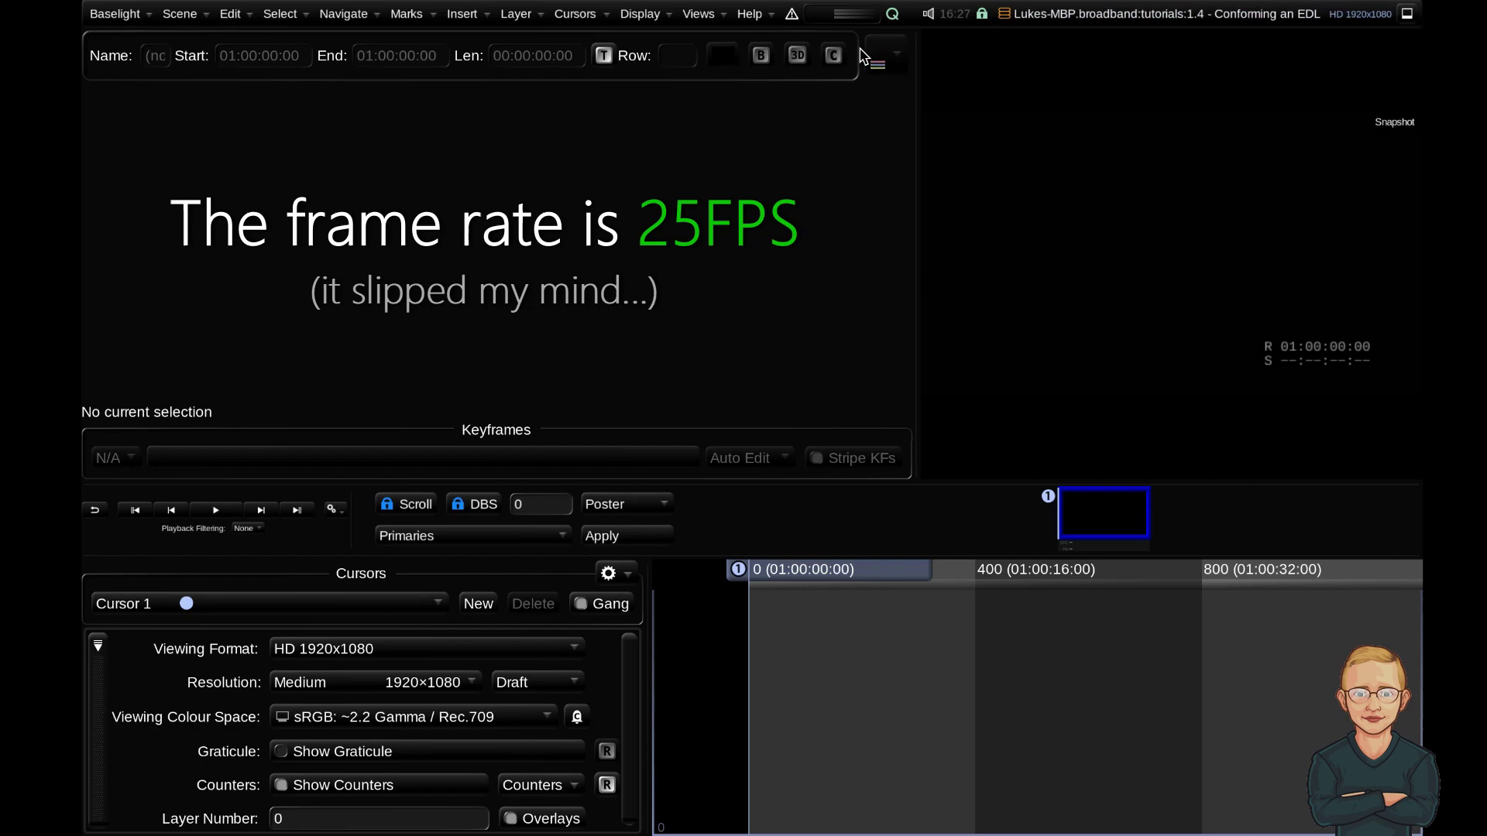
Step: Insert 1.3_Conform-Reference_H264_Rec709_TCIP_191119.mov from conform_materials at the cursor, accepting the container change
{"action": "left_click", "coordinate": [698, 14]}
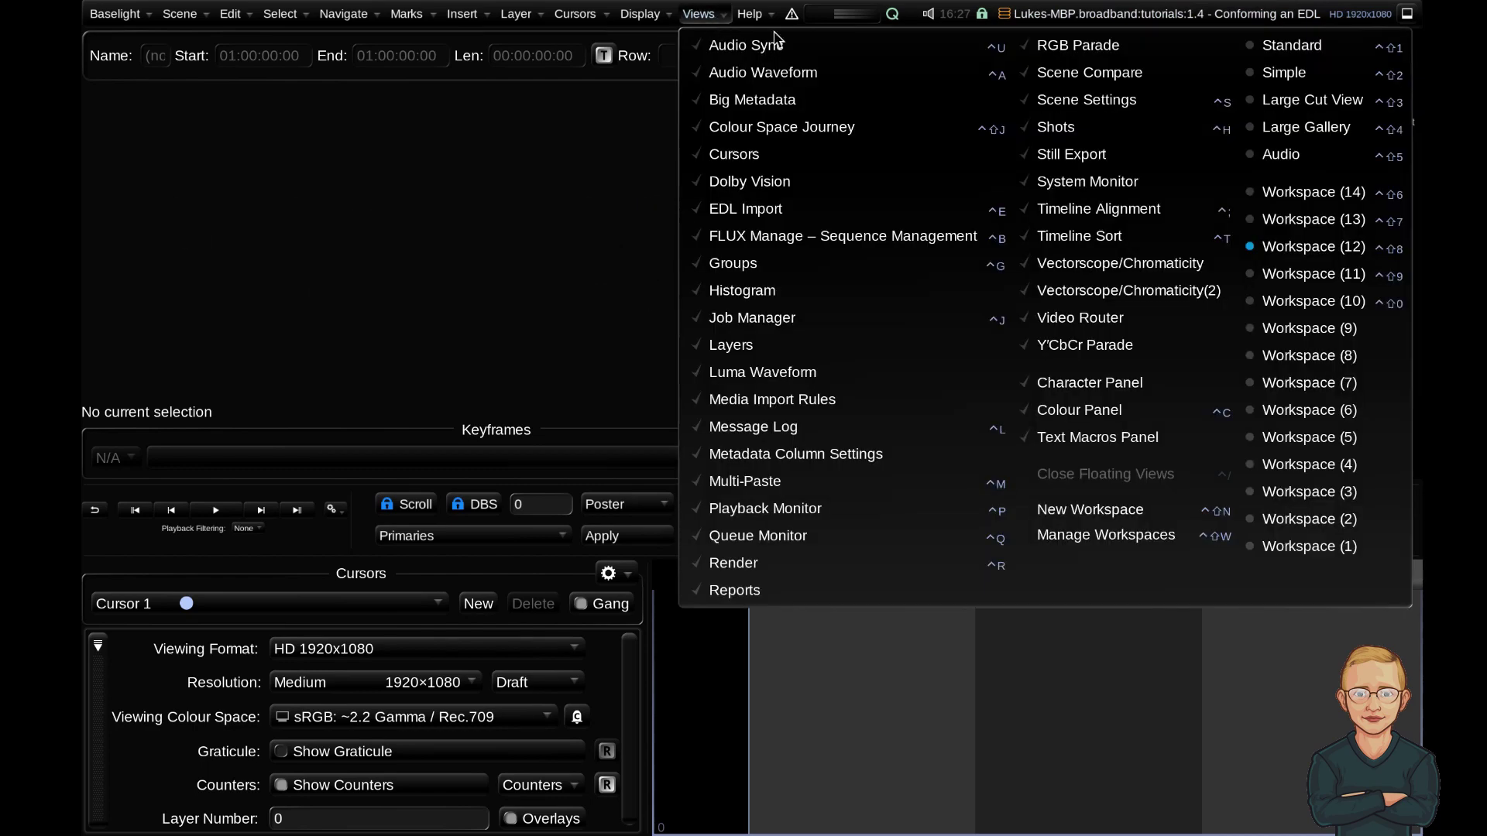
{"action": "left_click", "coordinate": [916, 234]}
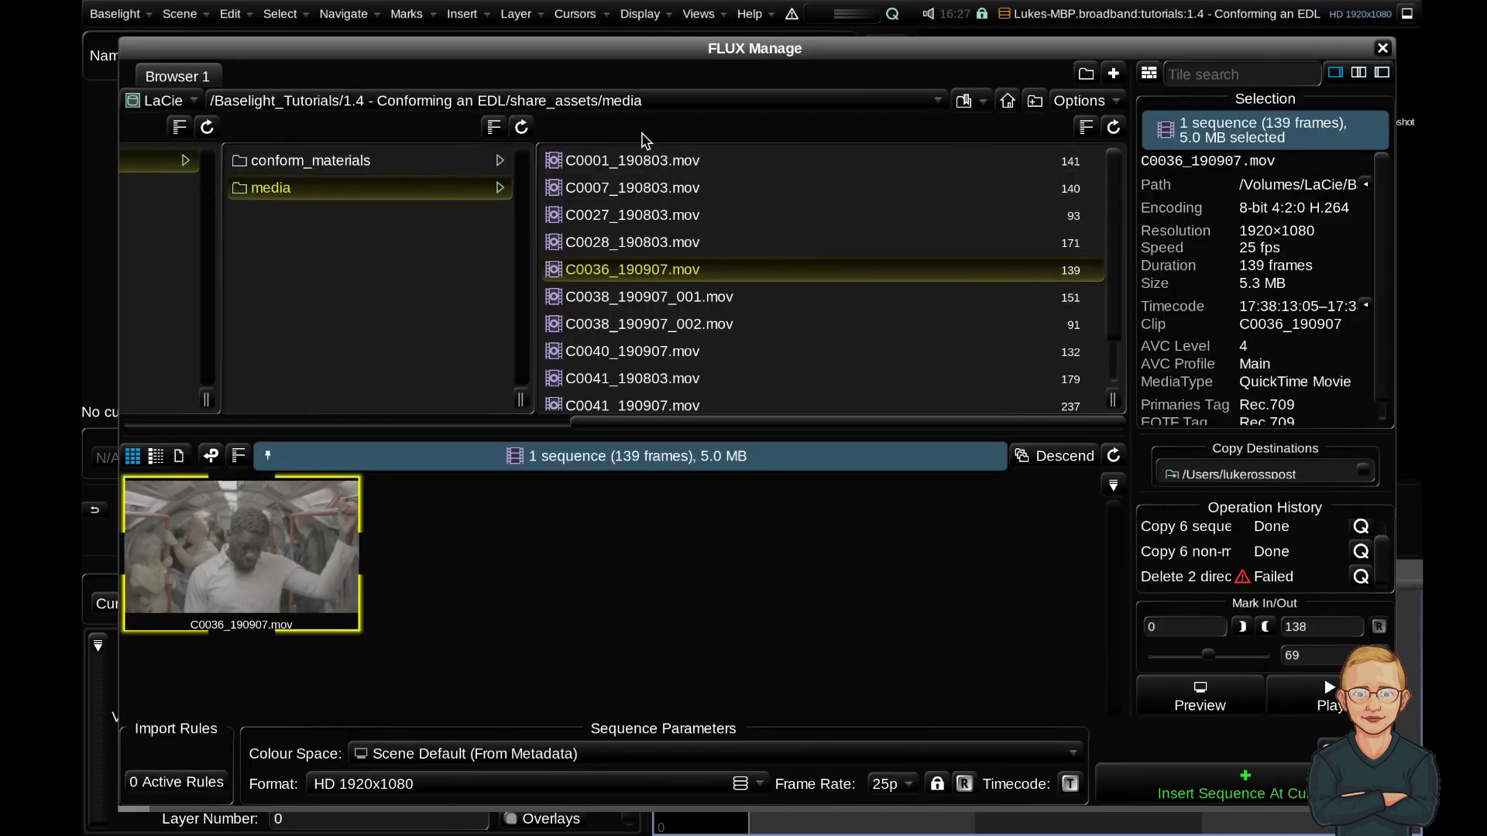
{"action": "left_click", "coordinate": [369, 164]}
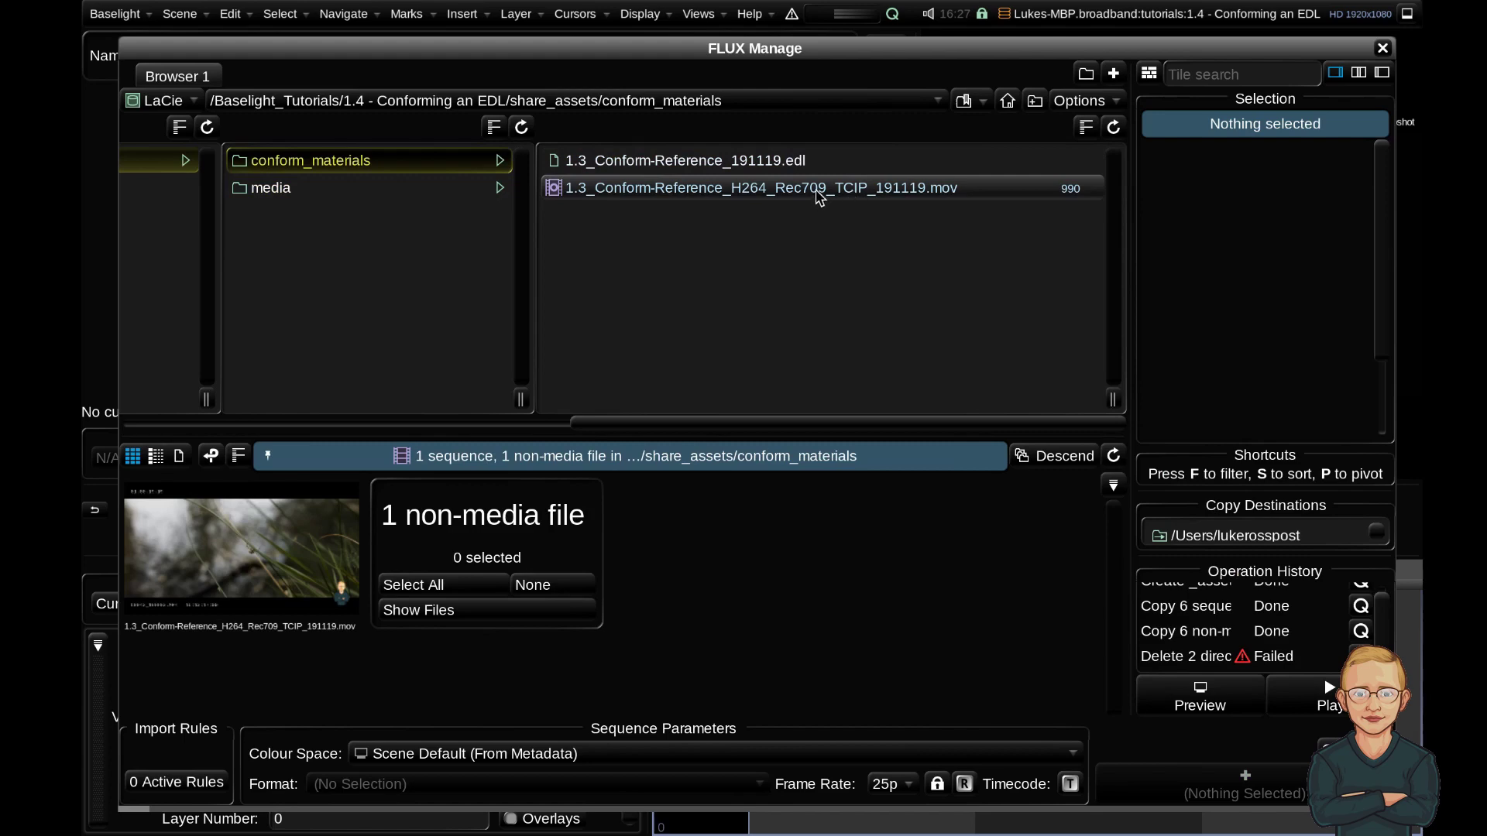
{"action": "left_click", "coordinate": [819, 192]}
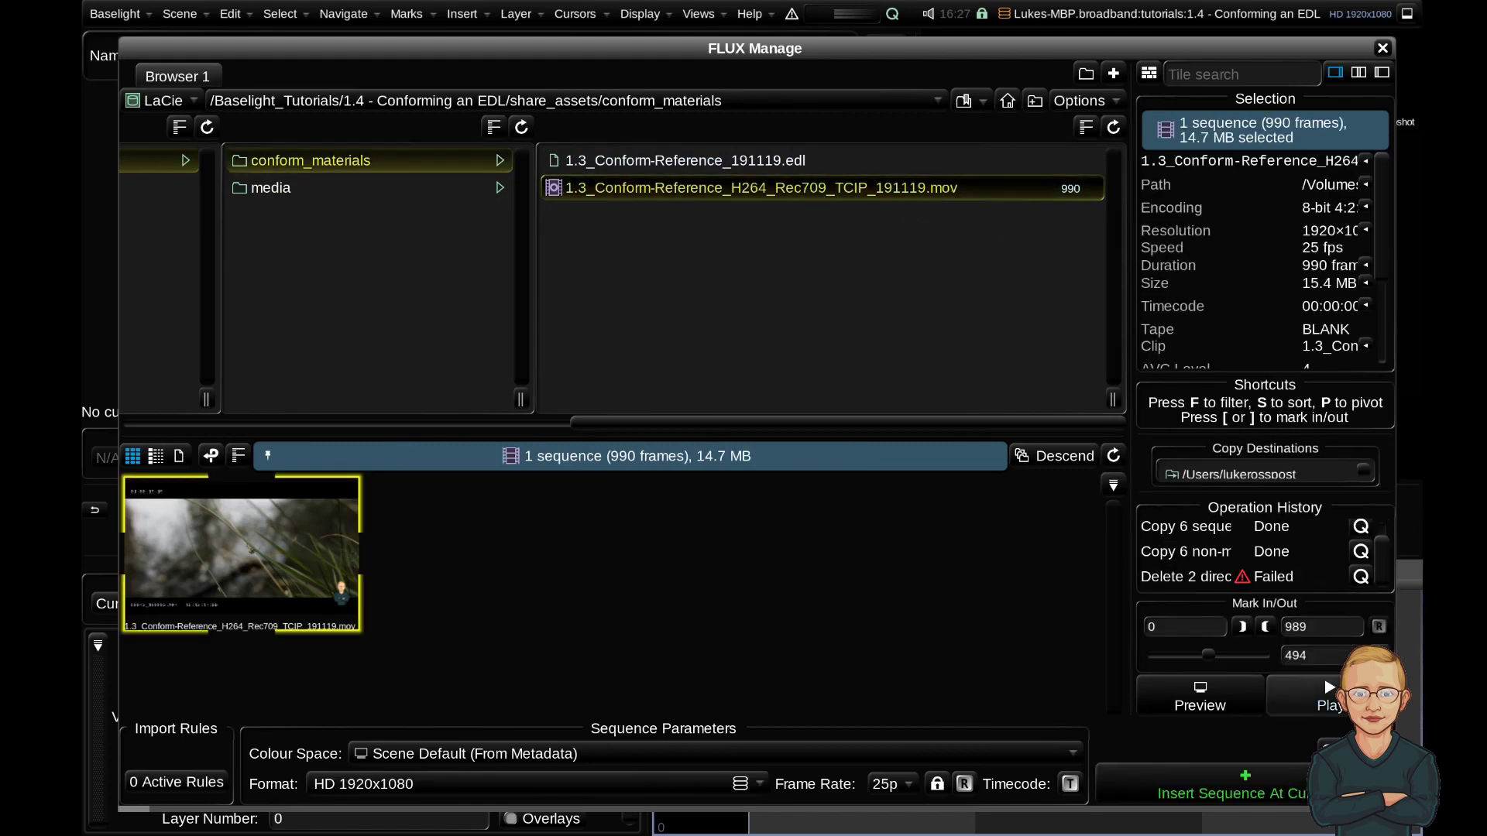
{"action": "left_click", "coordinate": [1239, 786]}
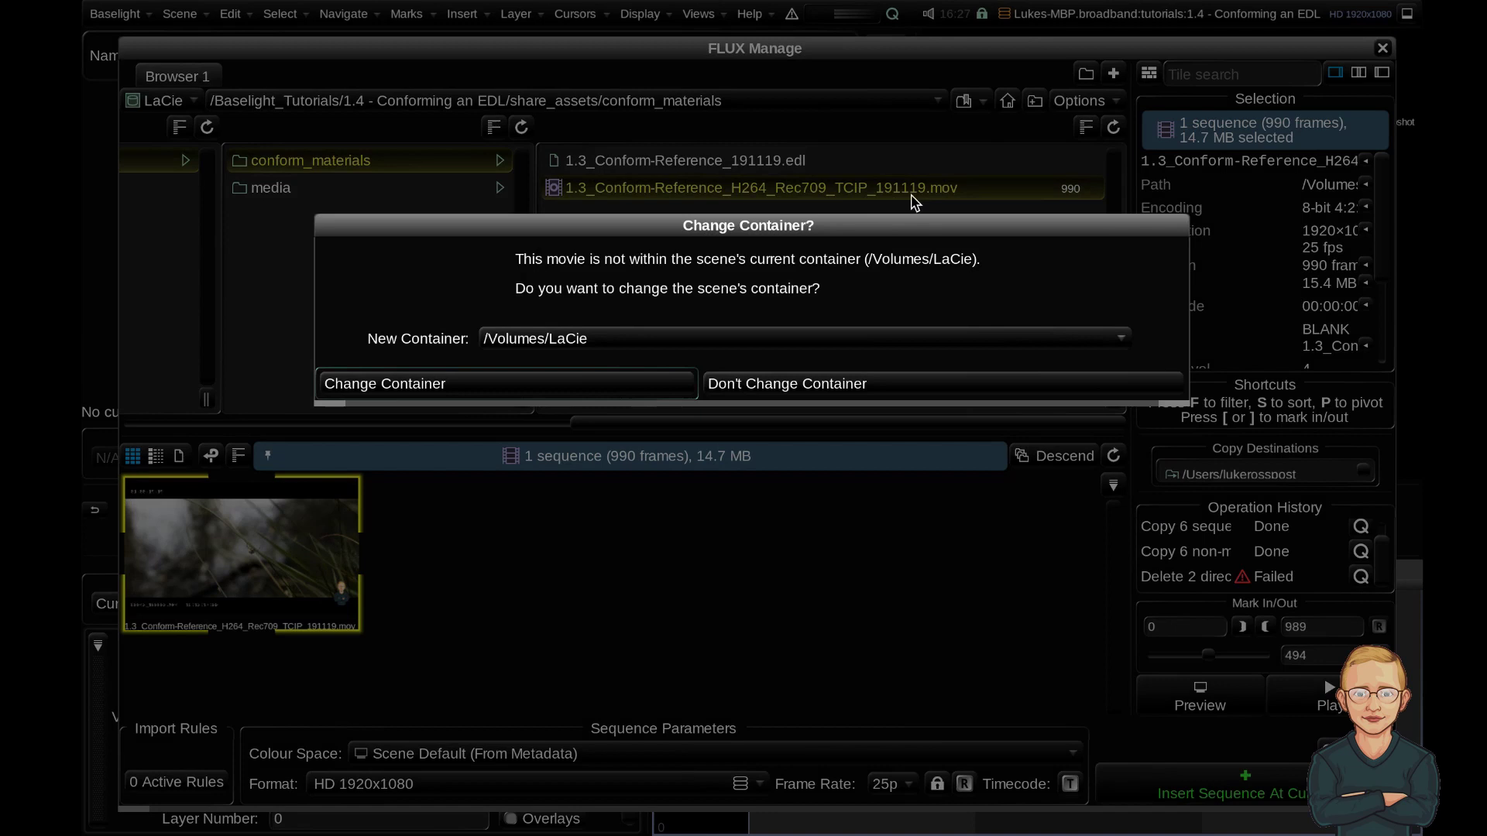
{"action": "left_click_drag", "start_coordinate": [856, 229], "coordinate": [846, 223]}
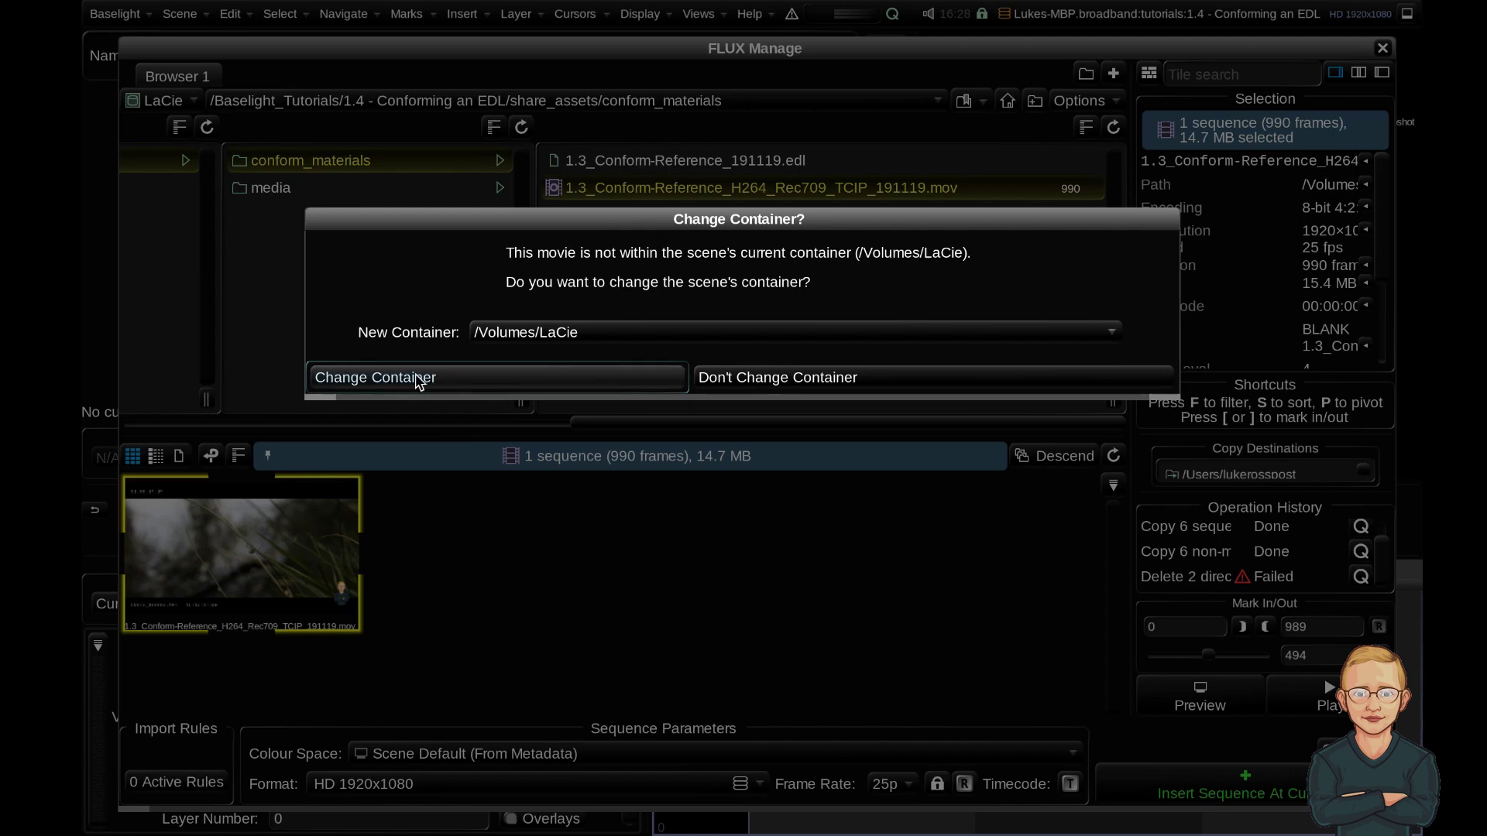
{"action": "left_click", "coordinate": [418, 379]}
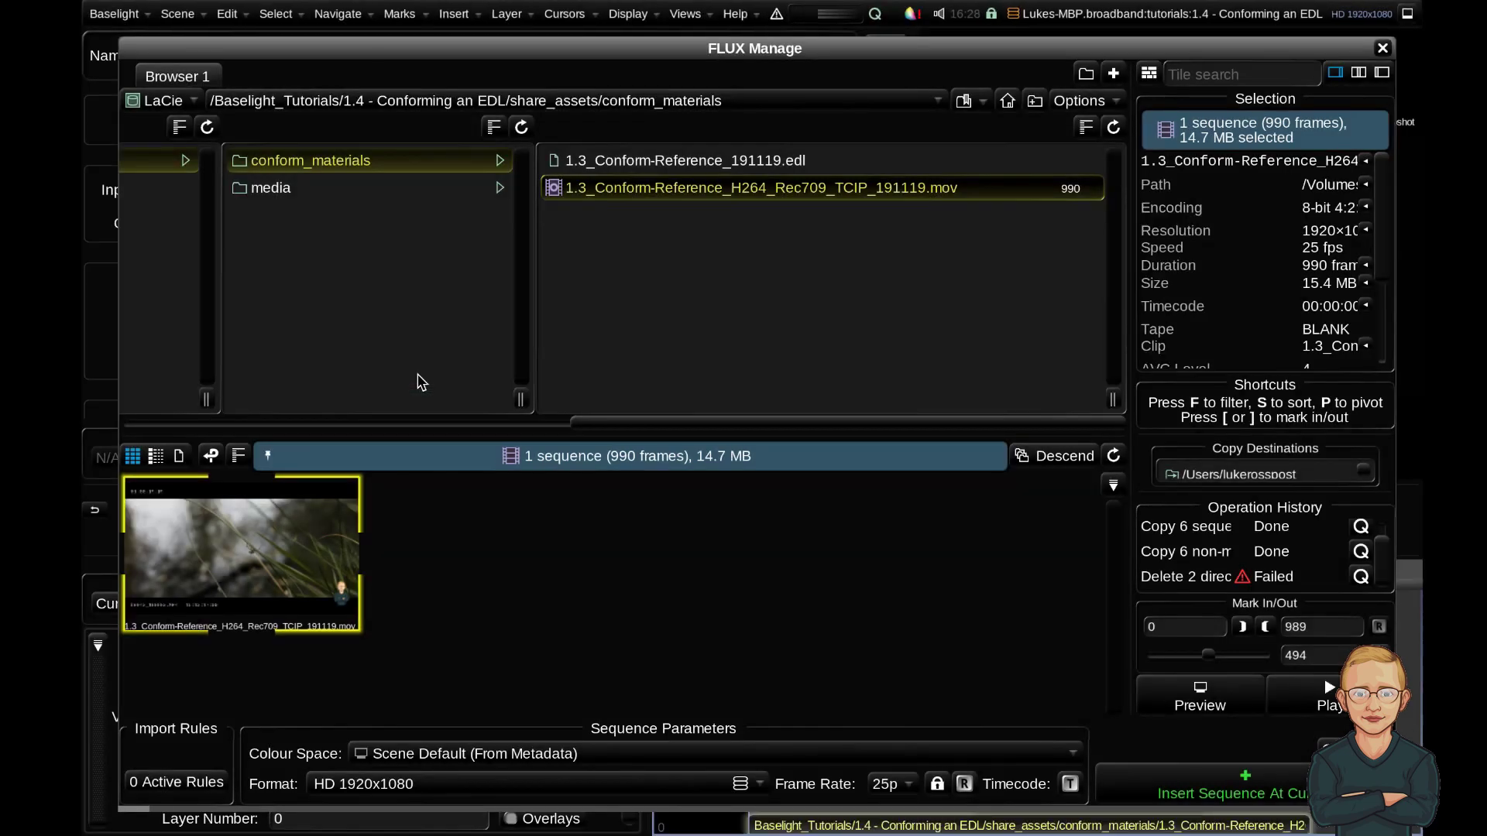
Step: Close FLUX Manage, scrub into the reference clip and hide the viewer's timecode counters
{"action": "left_click", "coordinate": [1382, 48]}
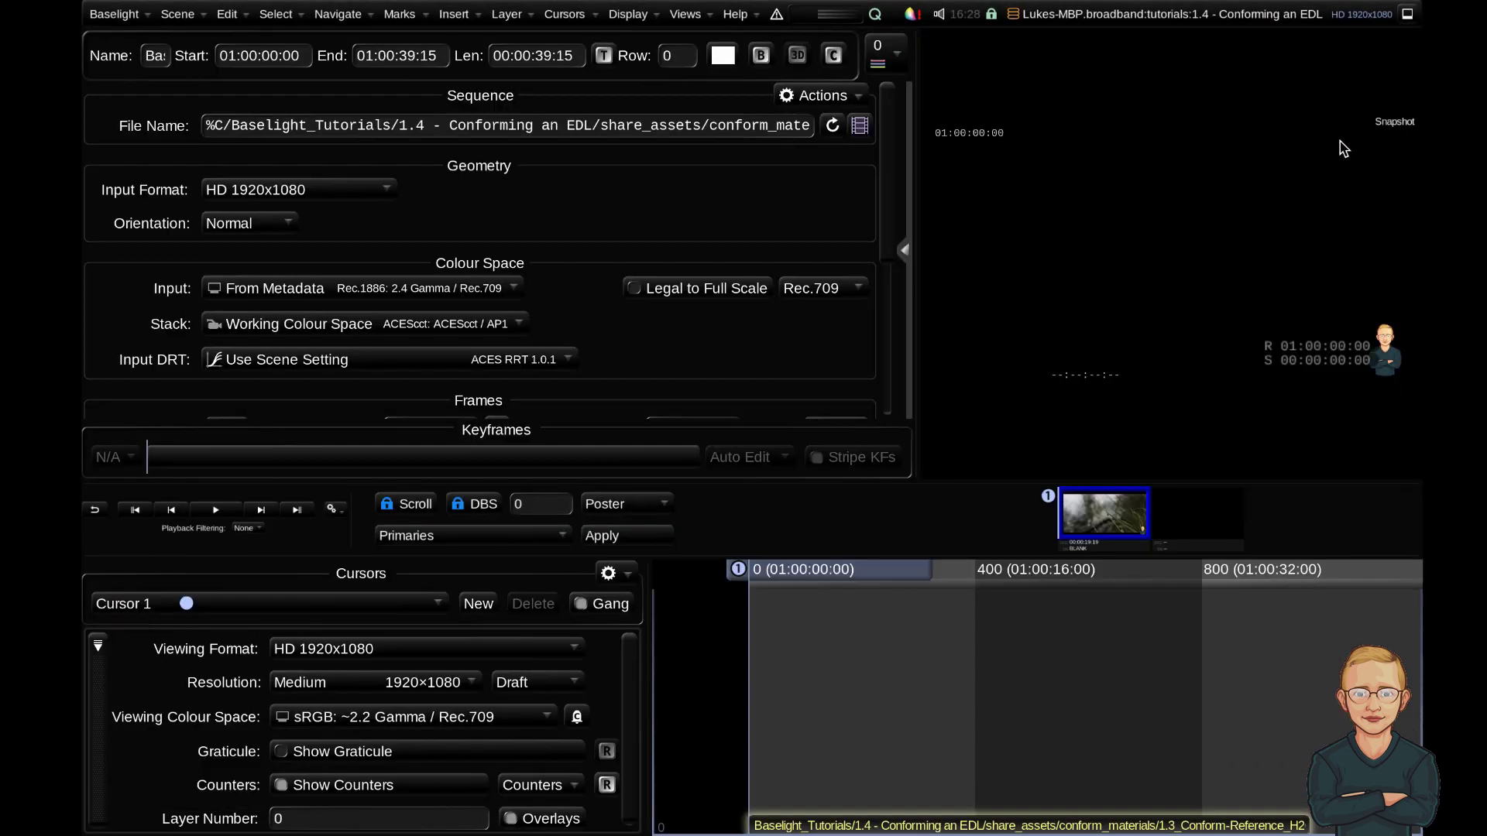
{"action": "left_click_drag", "start_coordinate": [827, 580], "coordinate": [954, 597]}
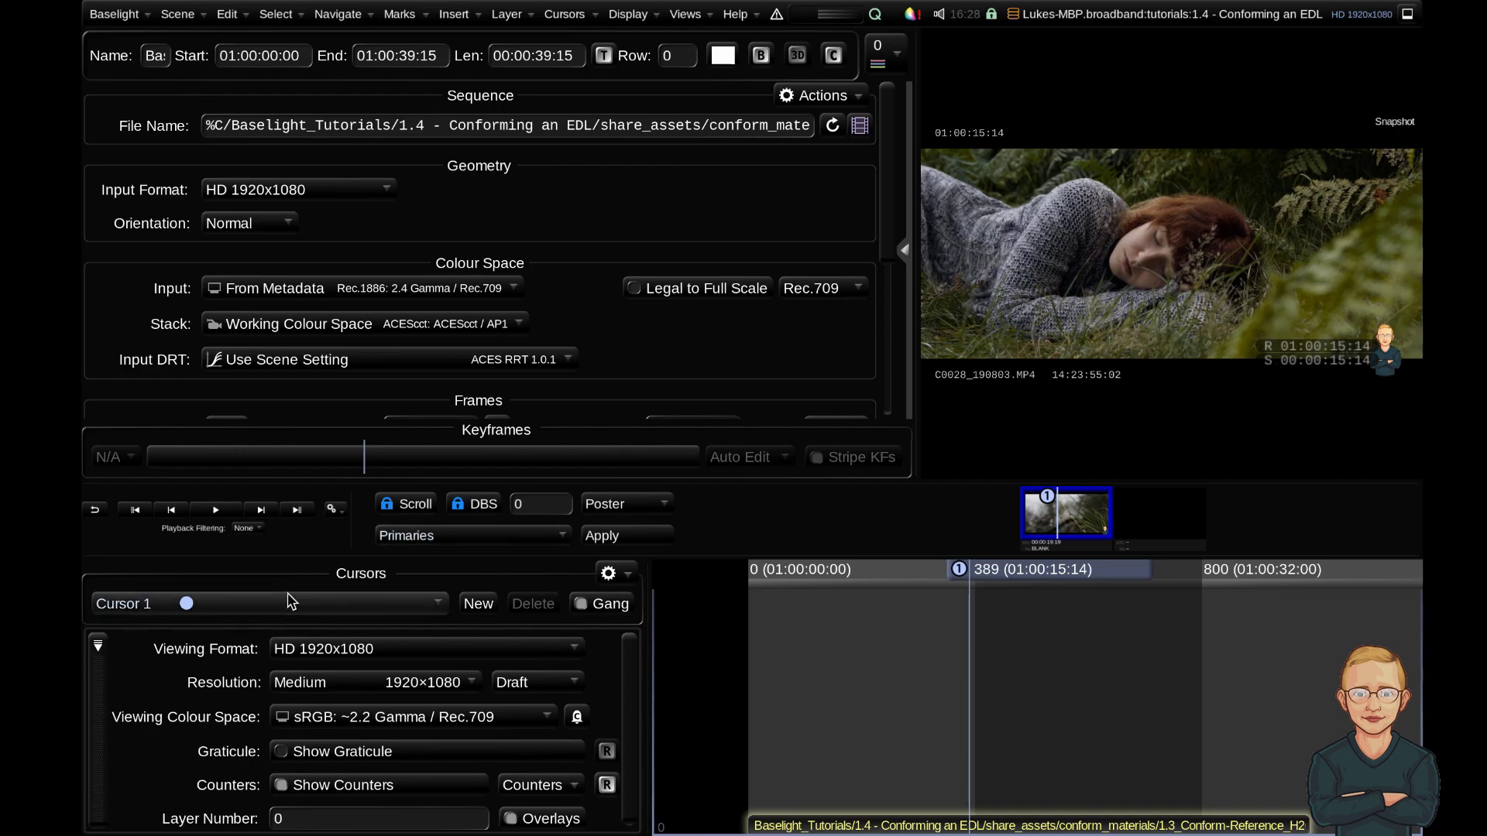
{"action": "left_click_drag", "start_coordinate": [328, 550], "coordinate": [328, 545]}
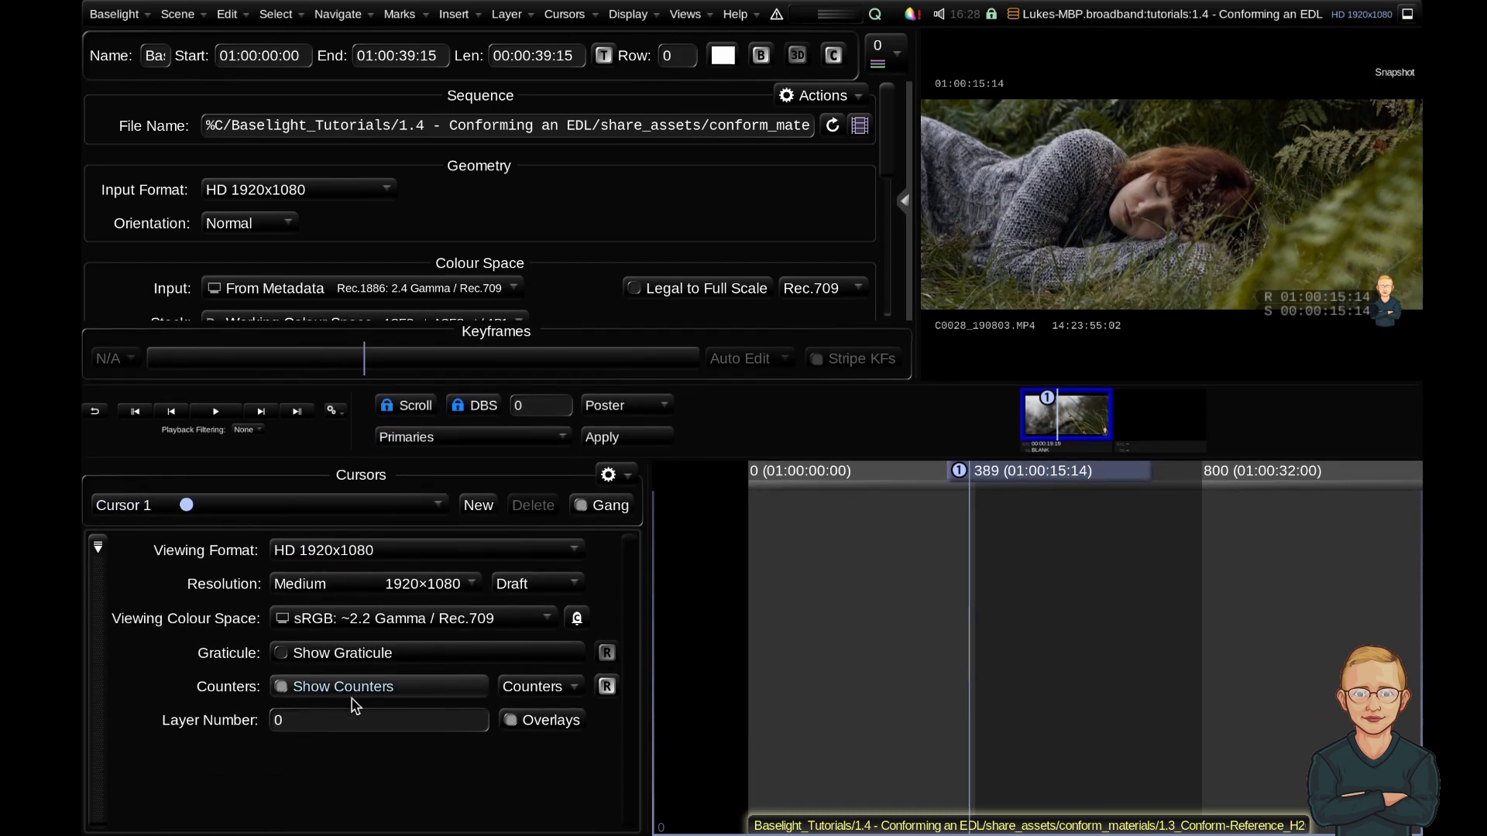
{"action": "left_click", "coordinate": [566, 690]}
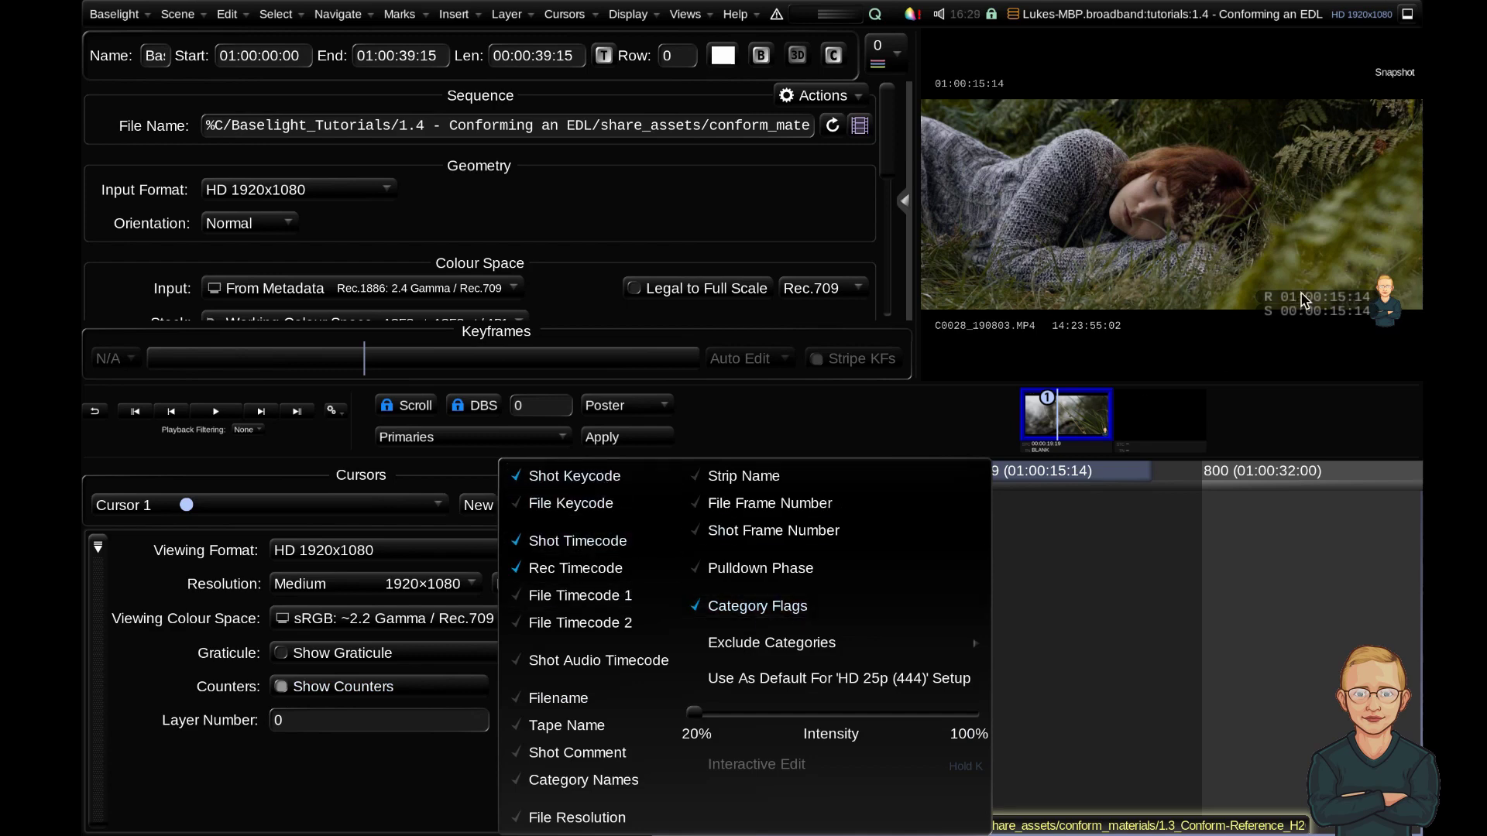
{"action": "left_click", "coordinate": [336, 778]}
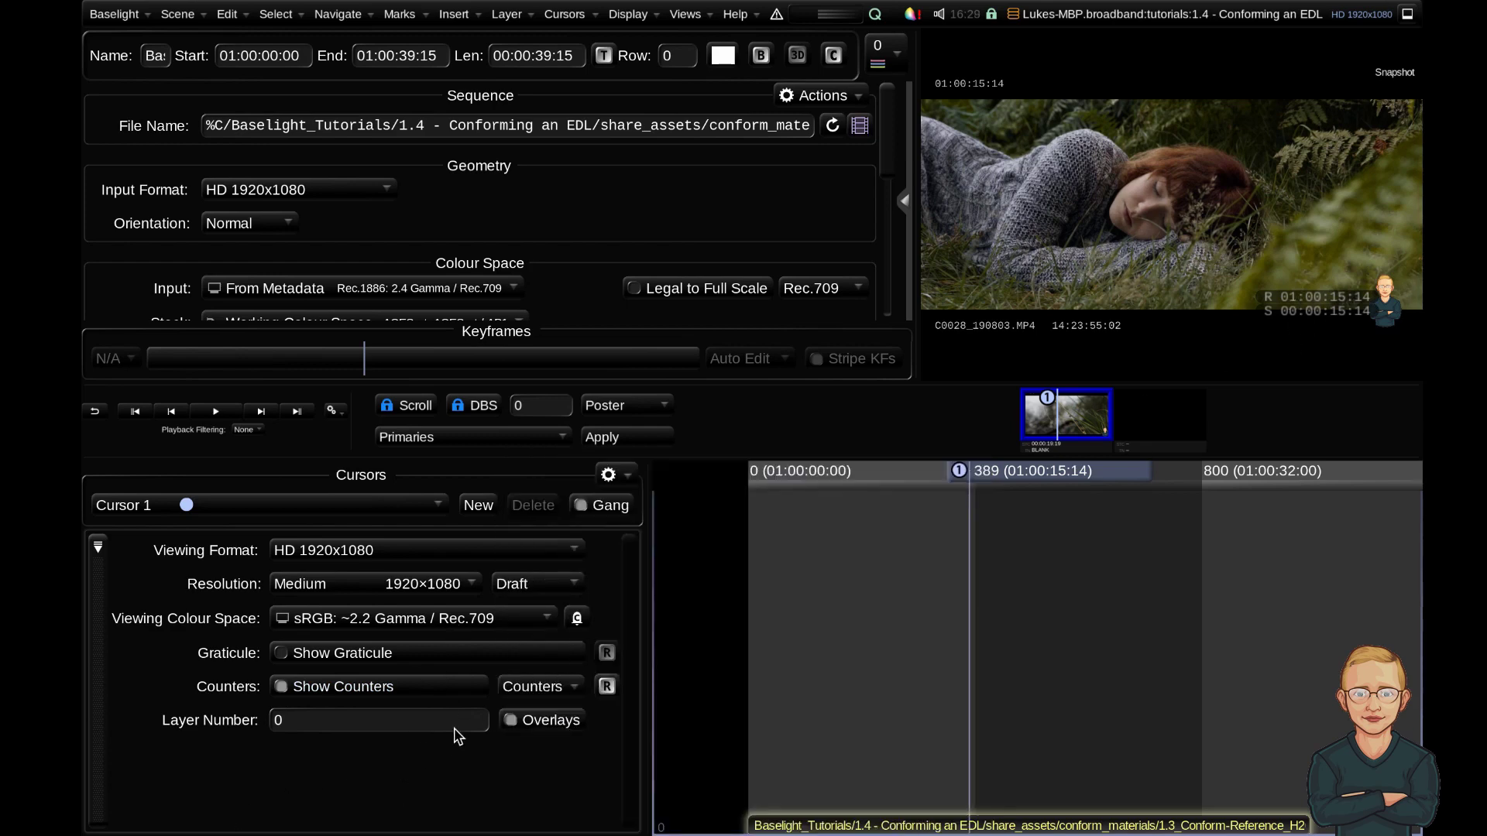
{"action": "left_click", "coordinate": [302, 691]}
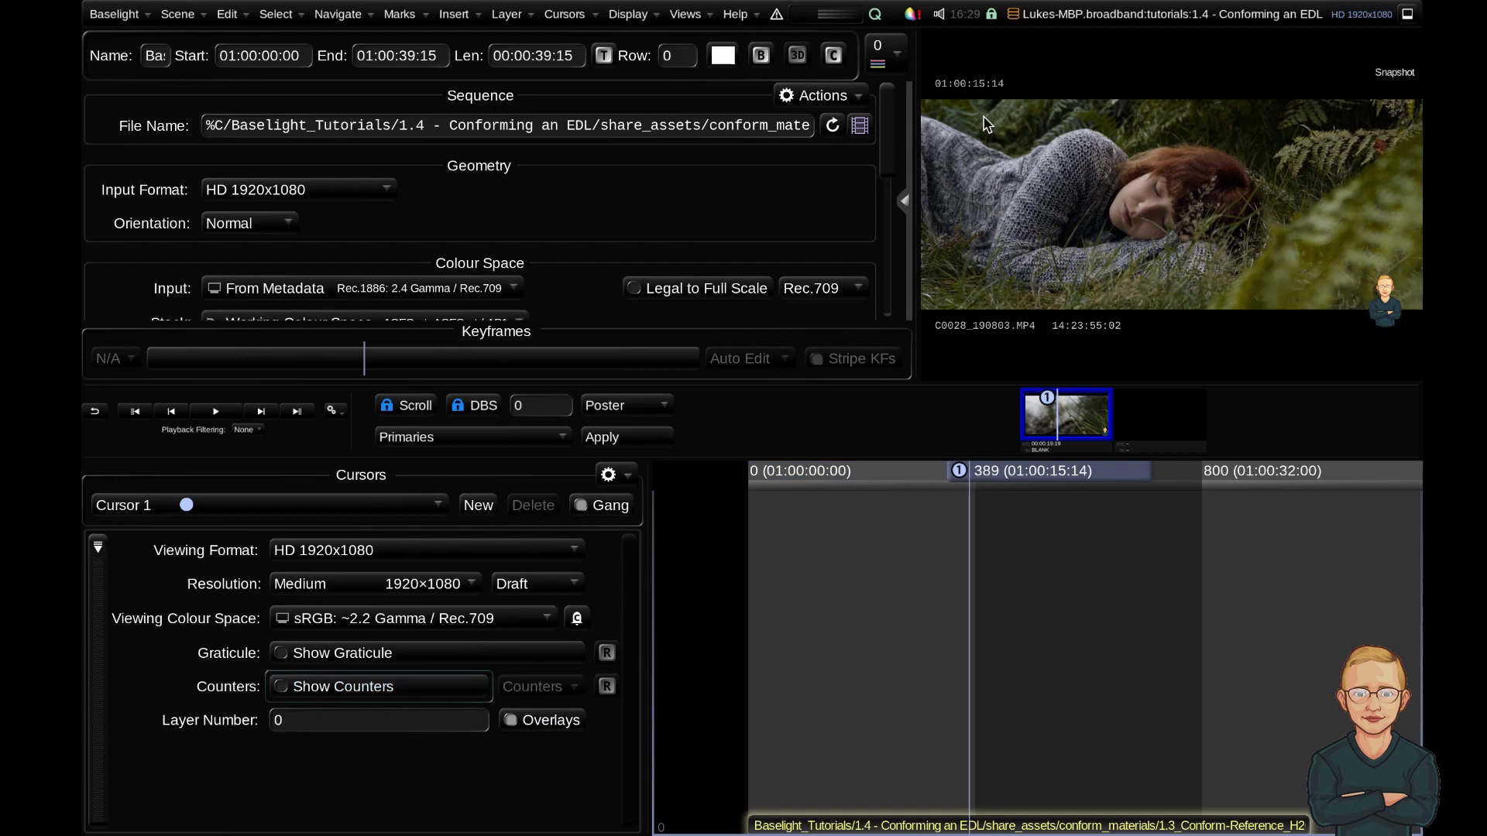
Step: Reveal the stack and colour space rows, keeping HD 1920x1080 as the input format
{"action": "left_click_drag", "start_coordinate": [805, 382], "coordinate": [809, 488]}
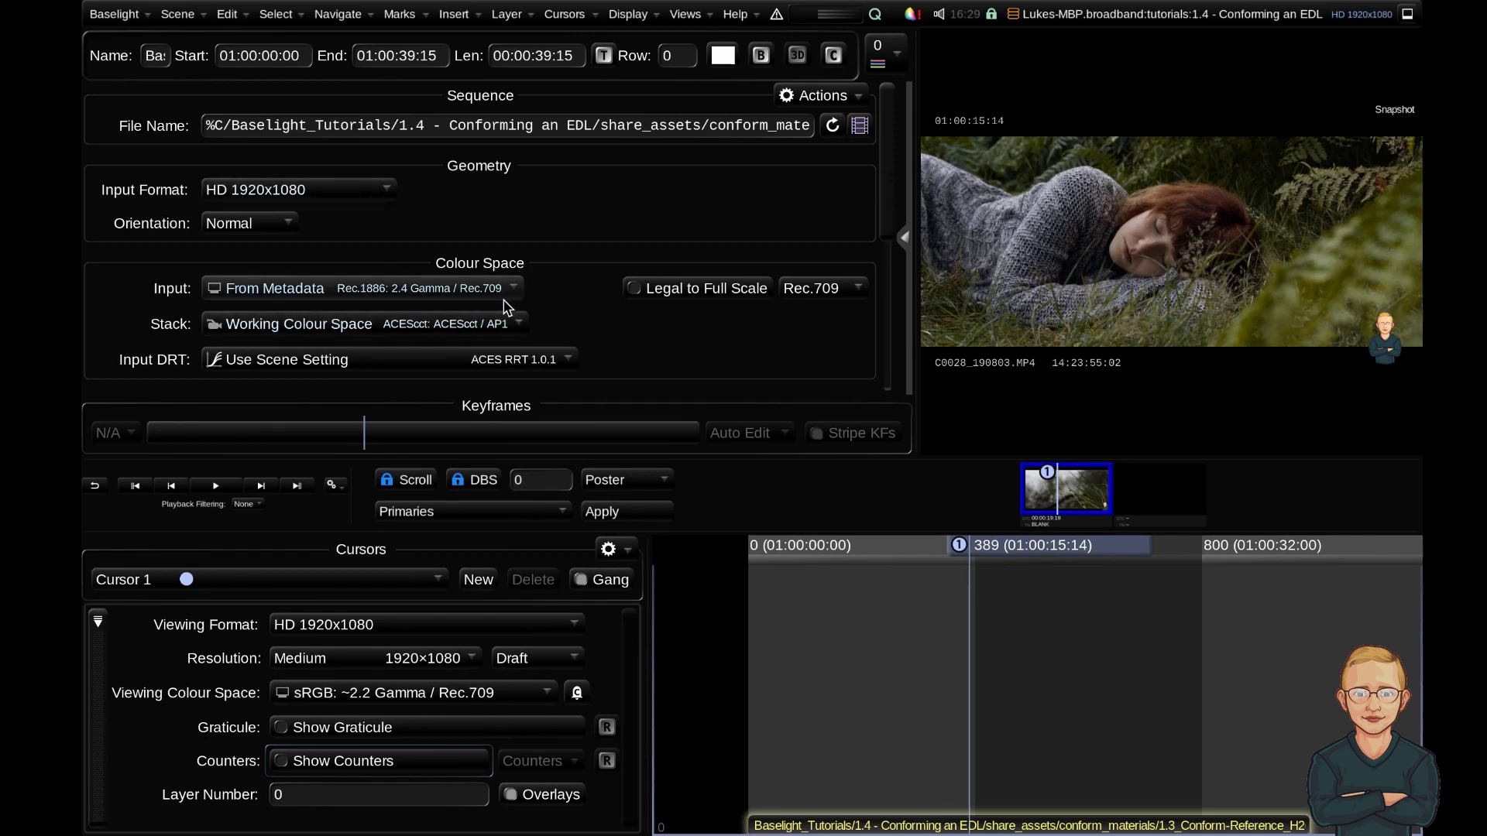
{"action": "left_click", "coordinate": [269, 193]}
{"action": "left_click", "coordinate": [286, 276]}
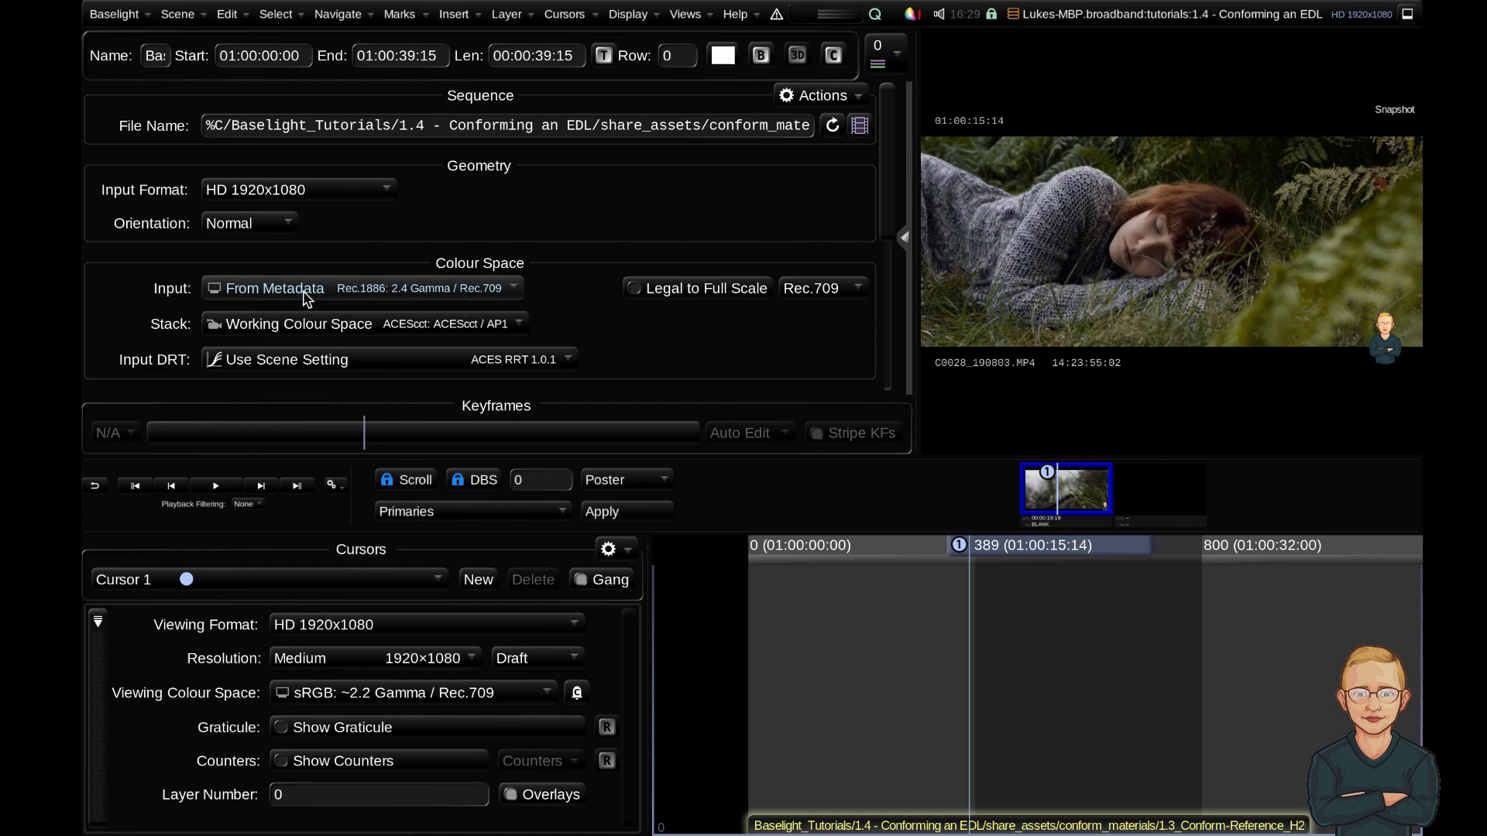
{"action": "mouse_move", "coordinate": [484, 303]}
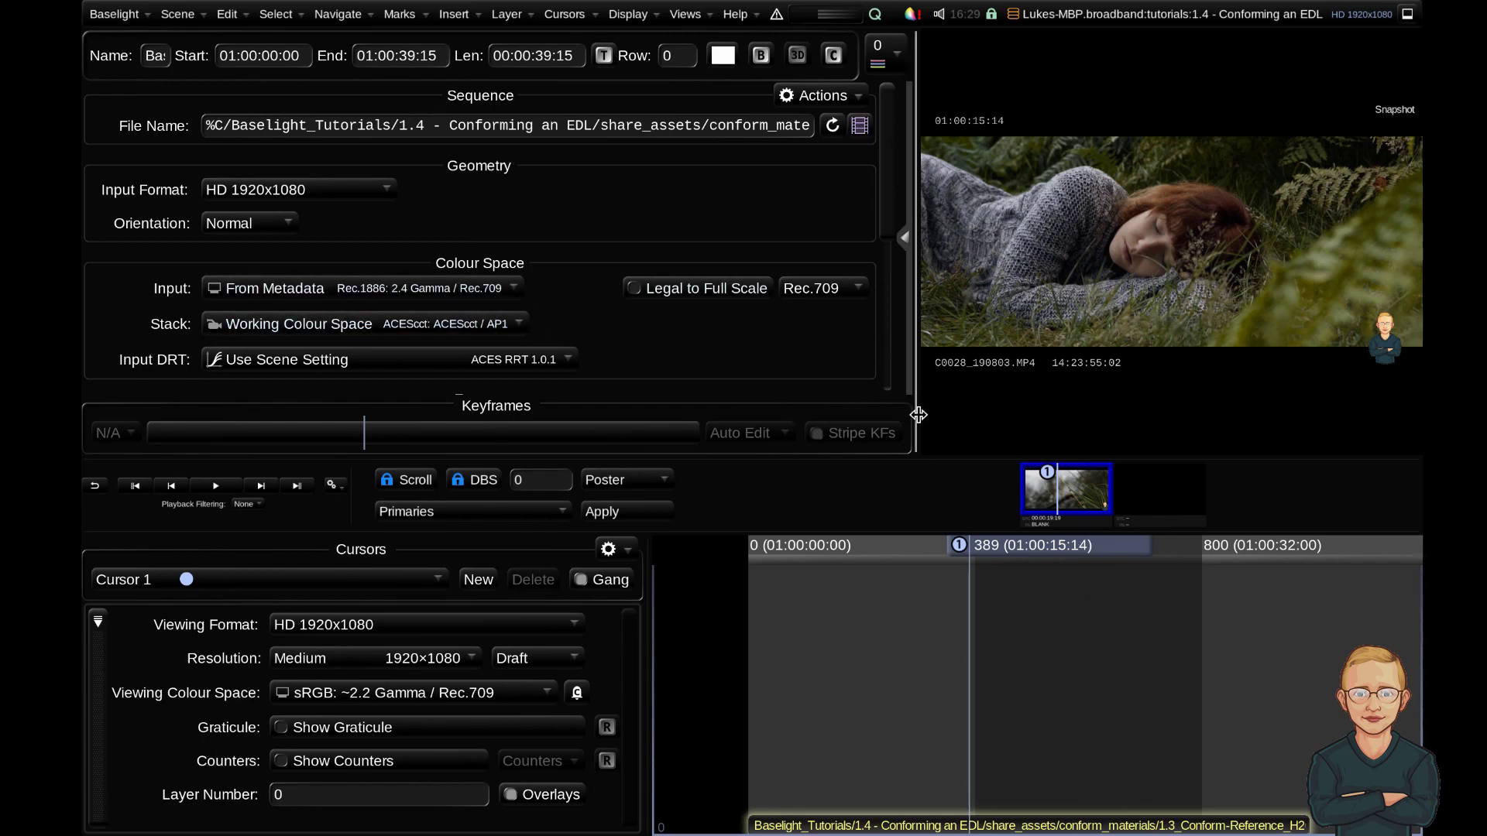
Step: Shorten the reference clip name by deleting its folder path
{"action": "left_click_drag", "start_coordinate": [918, 415], "coordinate": [1320, 399]}
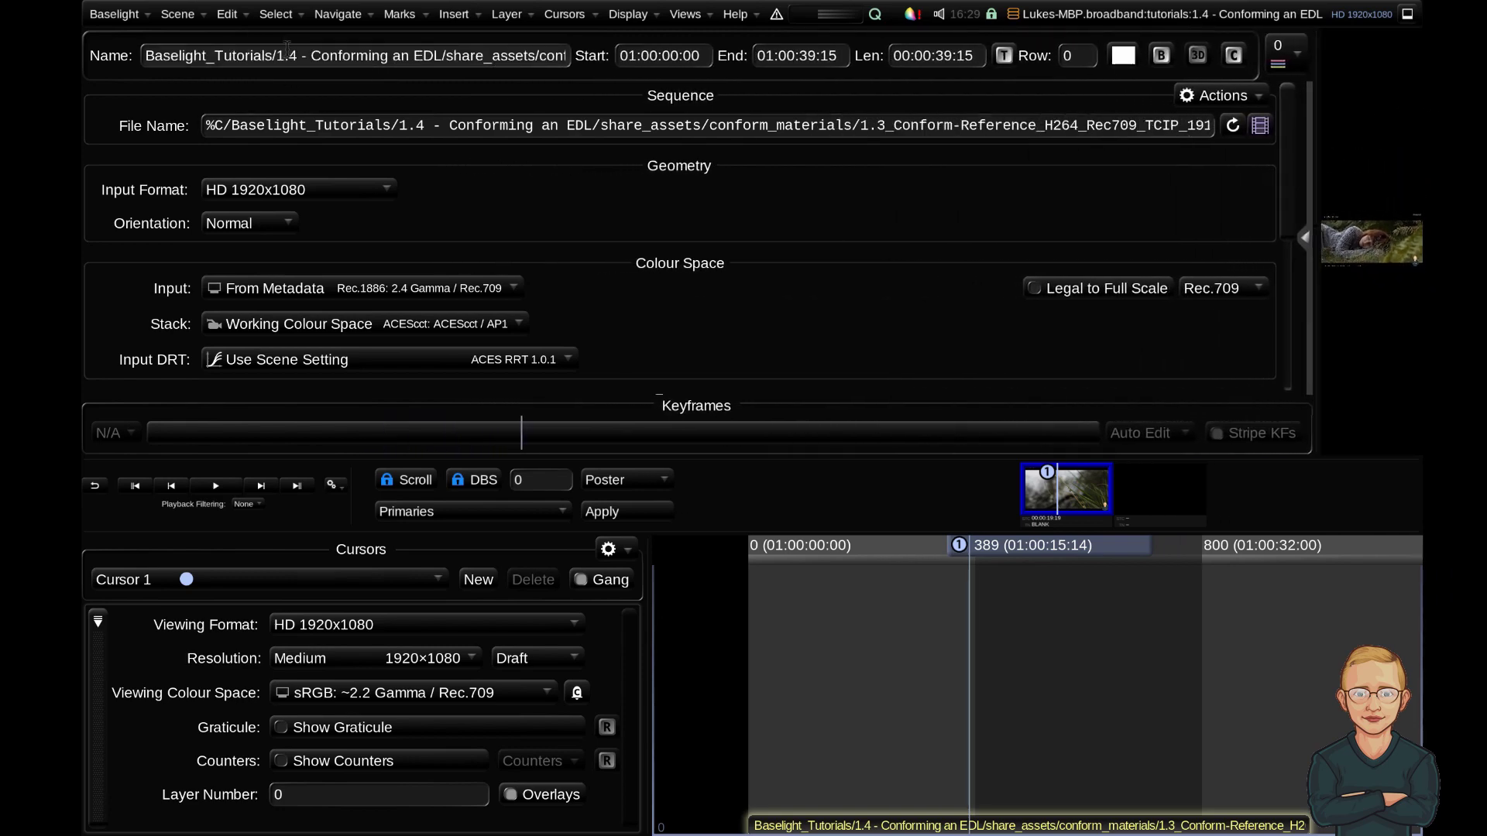
{"action": "left_click_drag", "start_coordinate": [512, 58], "coordinate": [87, 65]}
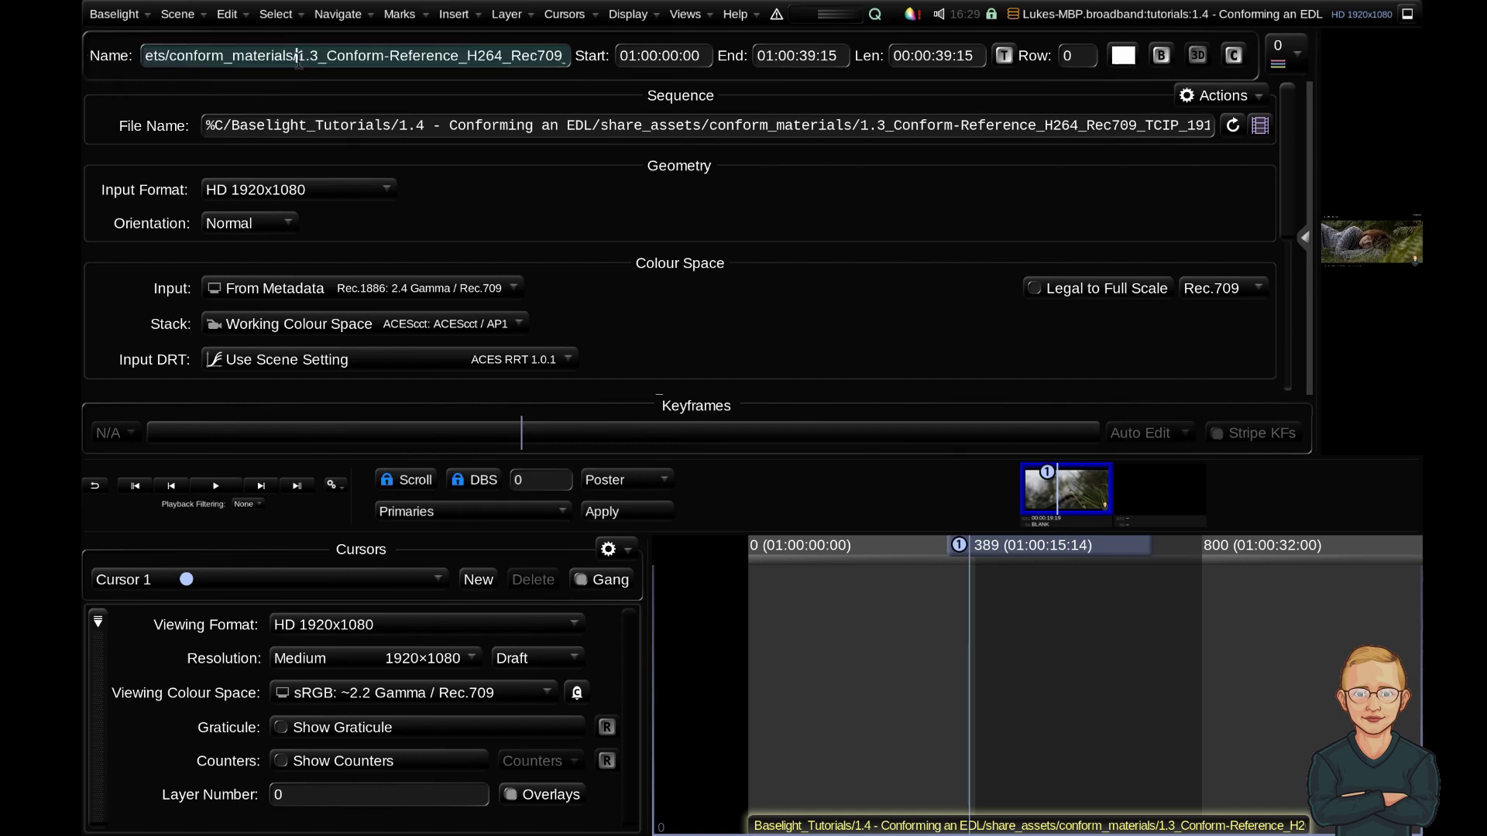
{"action": "left_click_drag", "start_coordinate": [299, 61], "coordinate": [102, 37]}
{"action": "key", "text": "BackSpace"}
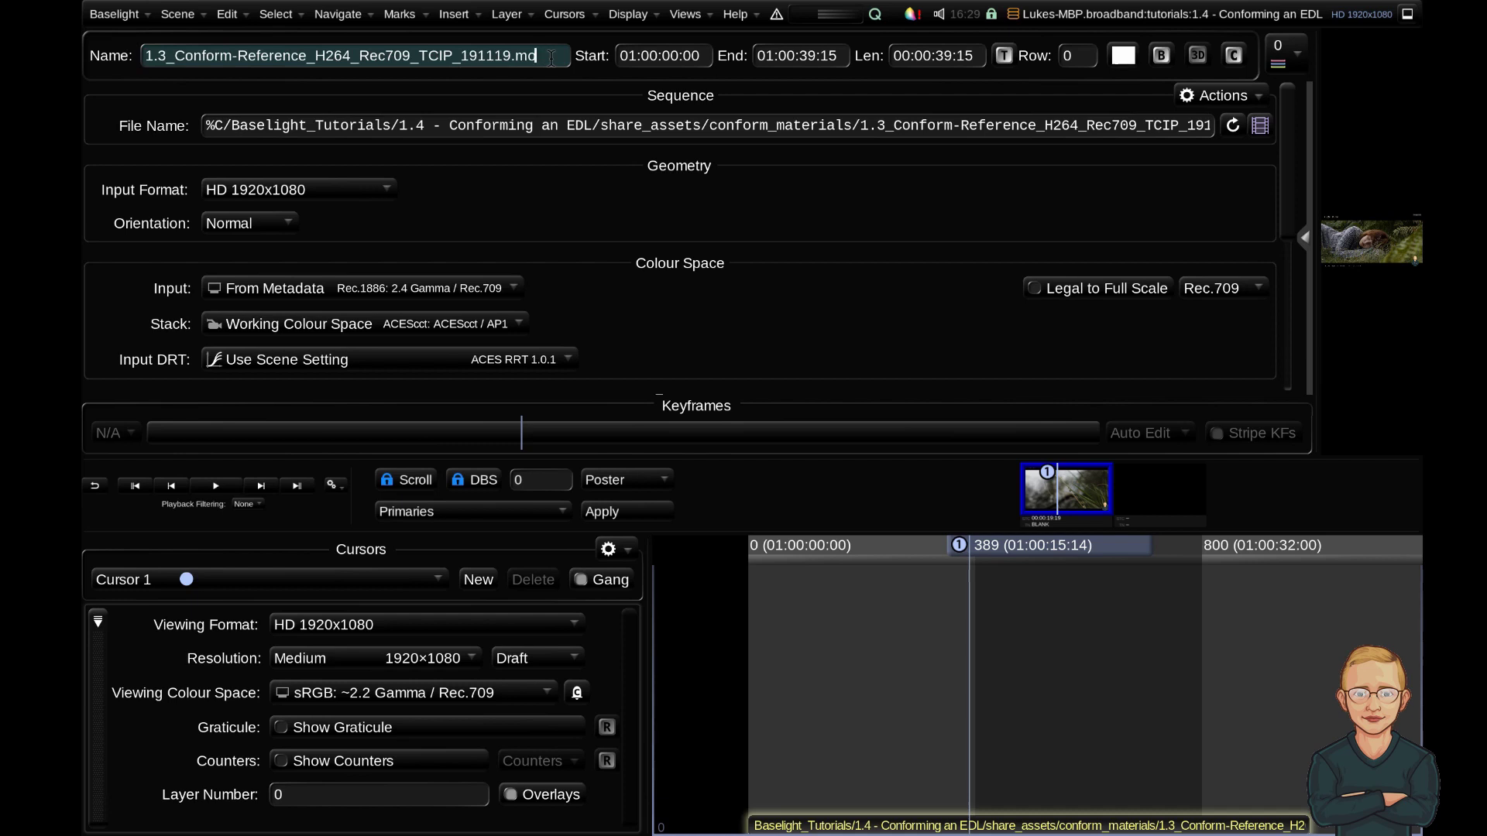
{"action": "key", "text": "Return"}
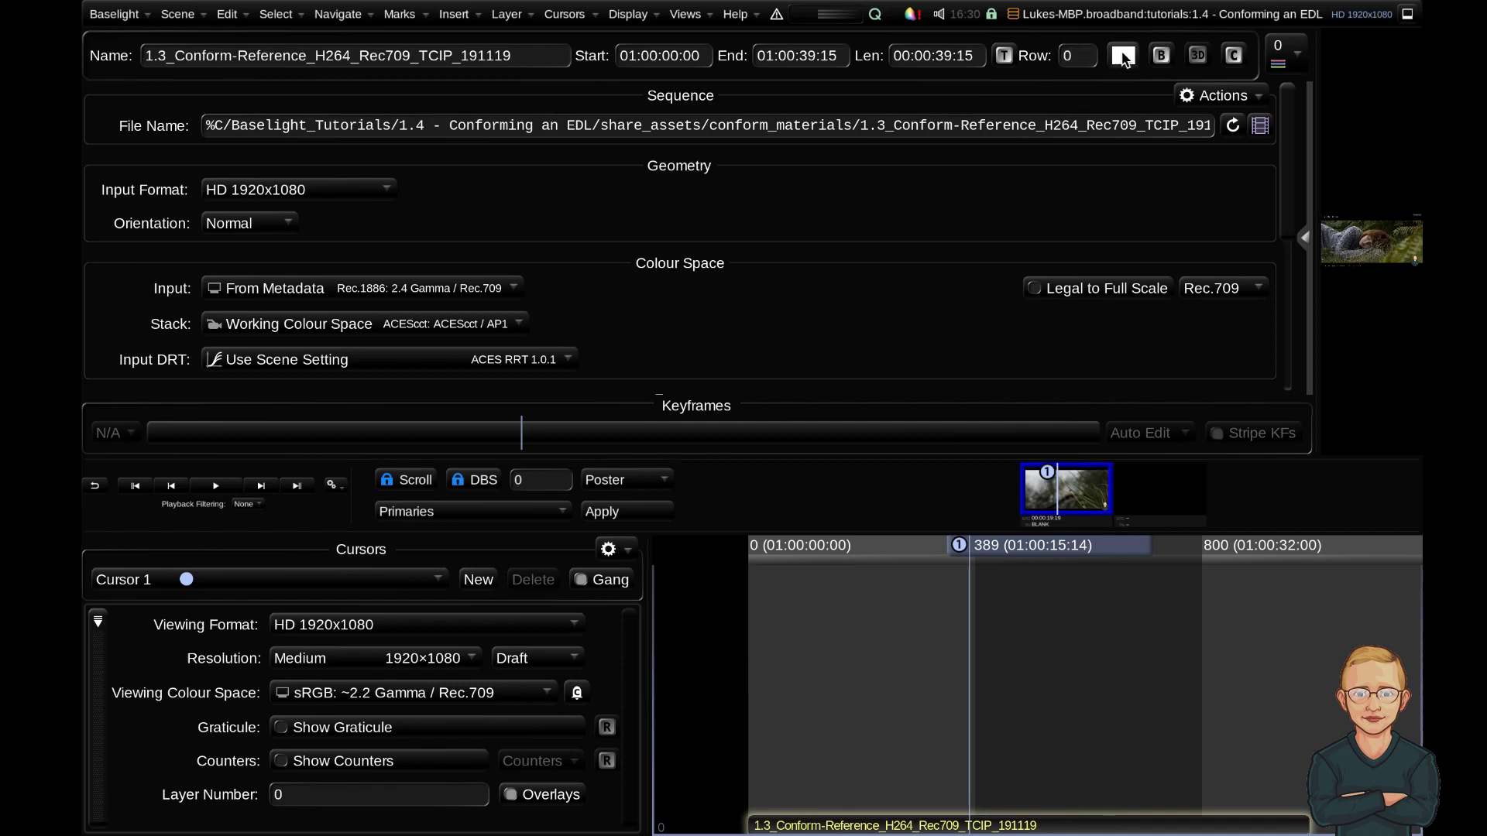
Step: Colour the reference sequence strip red and return the playhead to frame 49
{"action": "left_click", "coordinate": [1123, 56]}
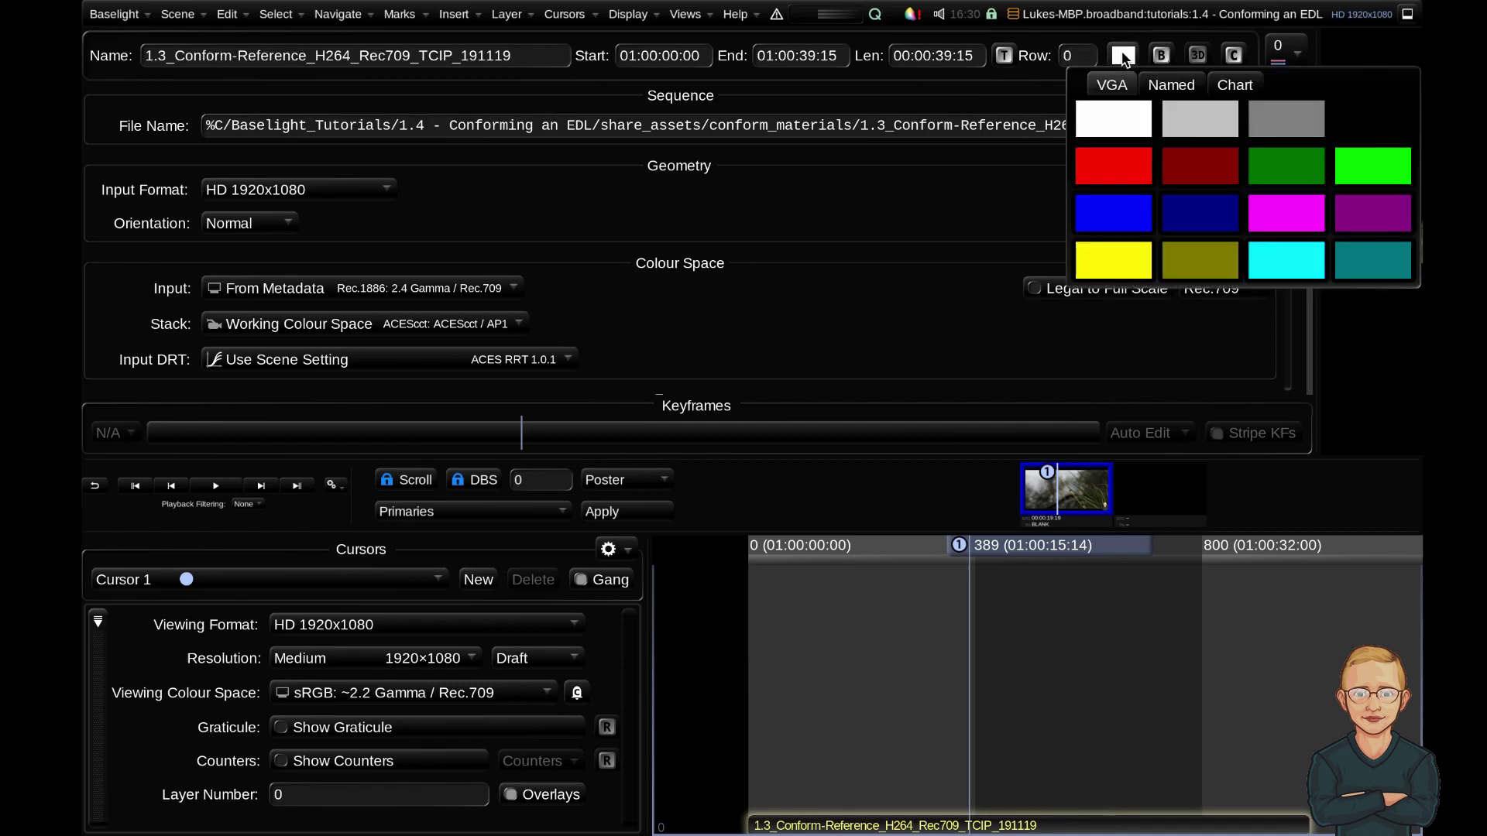
{"action": "left_click", "coordinate": [1120, 179]}
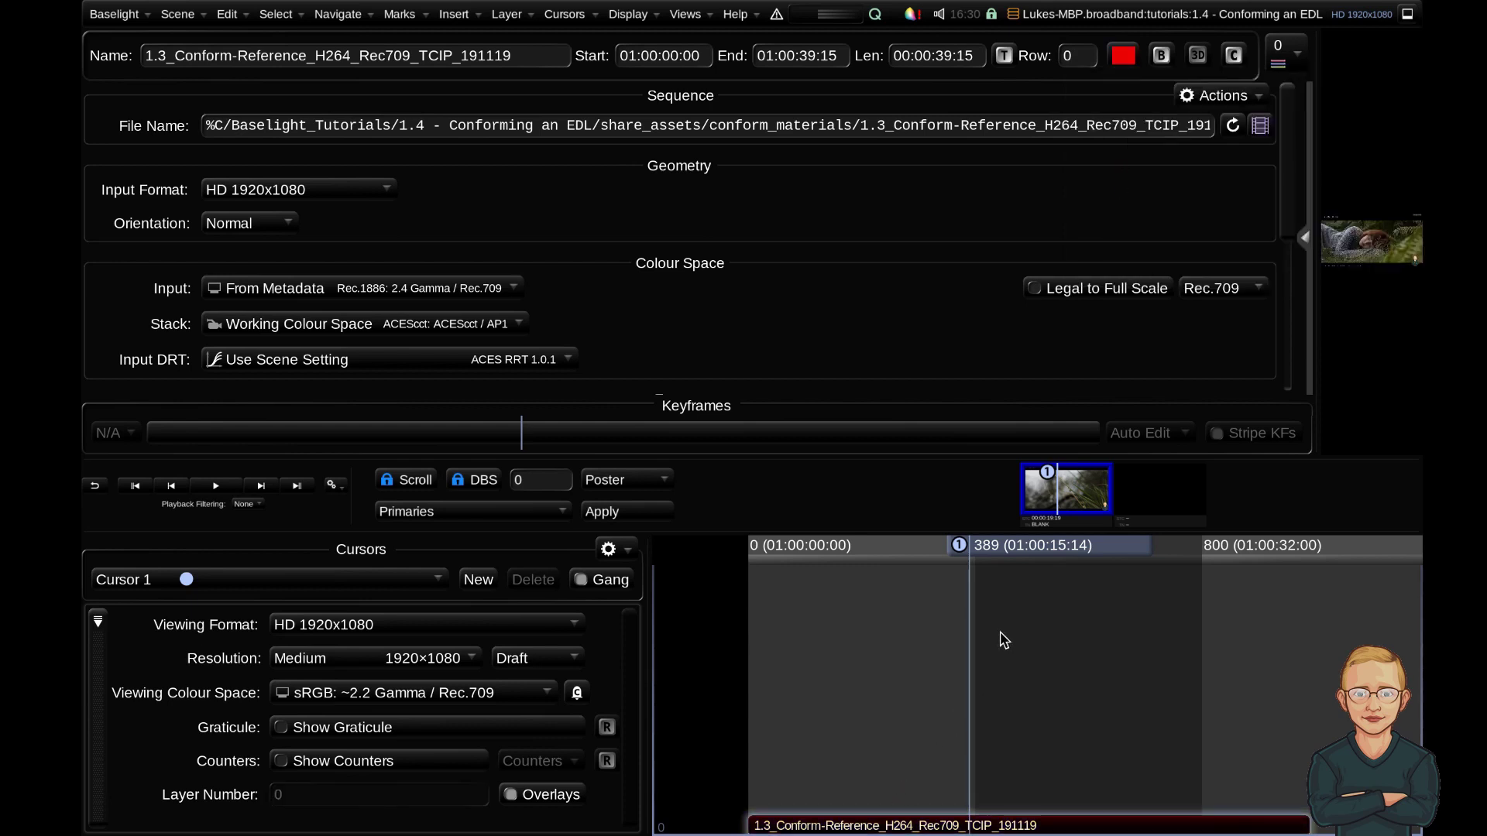
{"action": "left_click_drag", "start_coordinate": [1034, 549], "coordinate": [774, 563]}
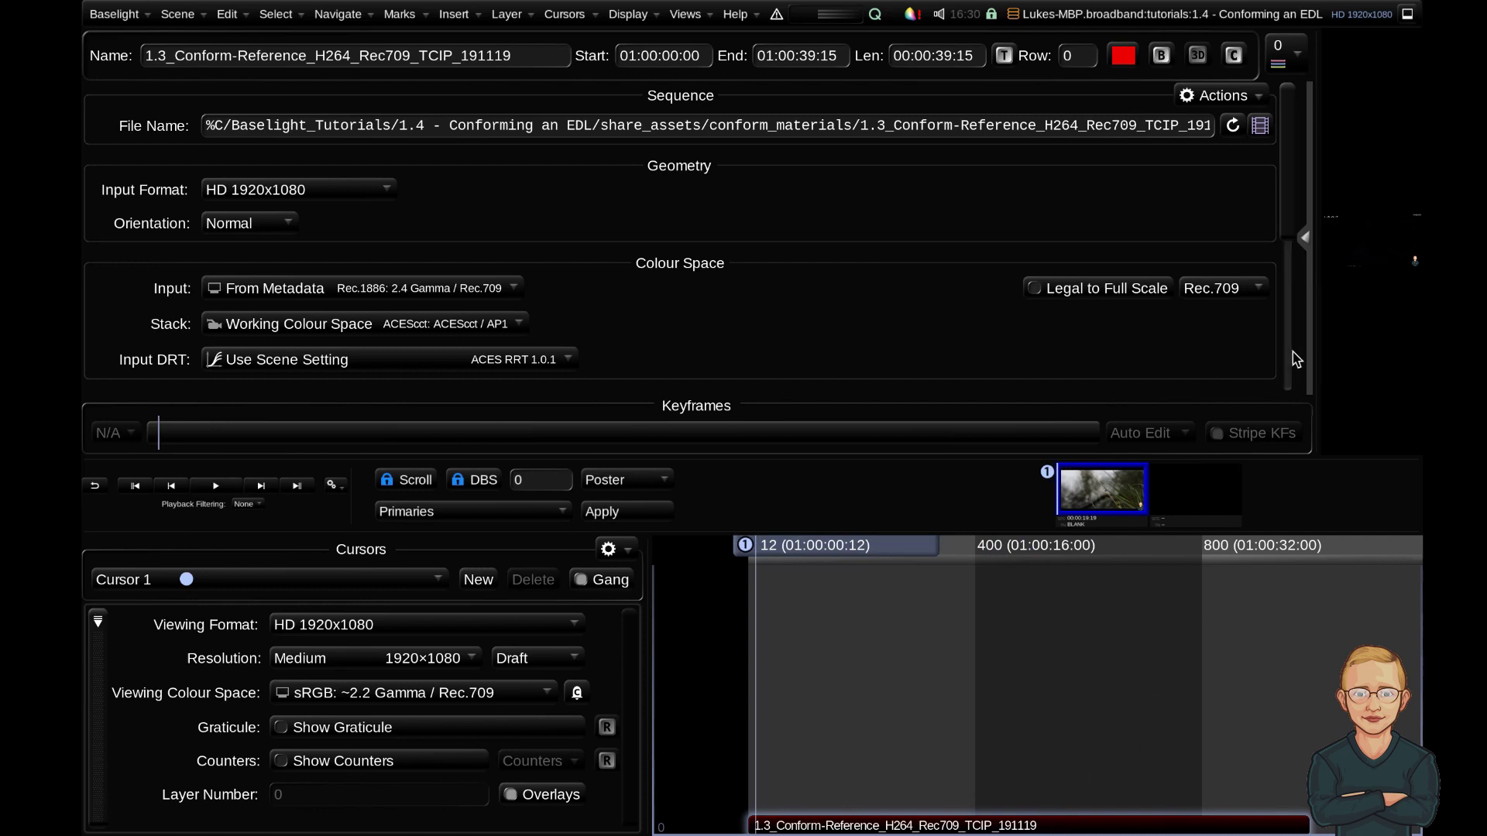
Step: Open EDL Import and load 1.3_Conform-Reference_191119.edl from conform_materials
{"action": "left_click_drag", "start_coordinate": [1310, 380], "coordinate": [1285, 405]}
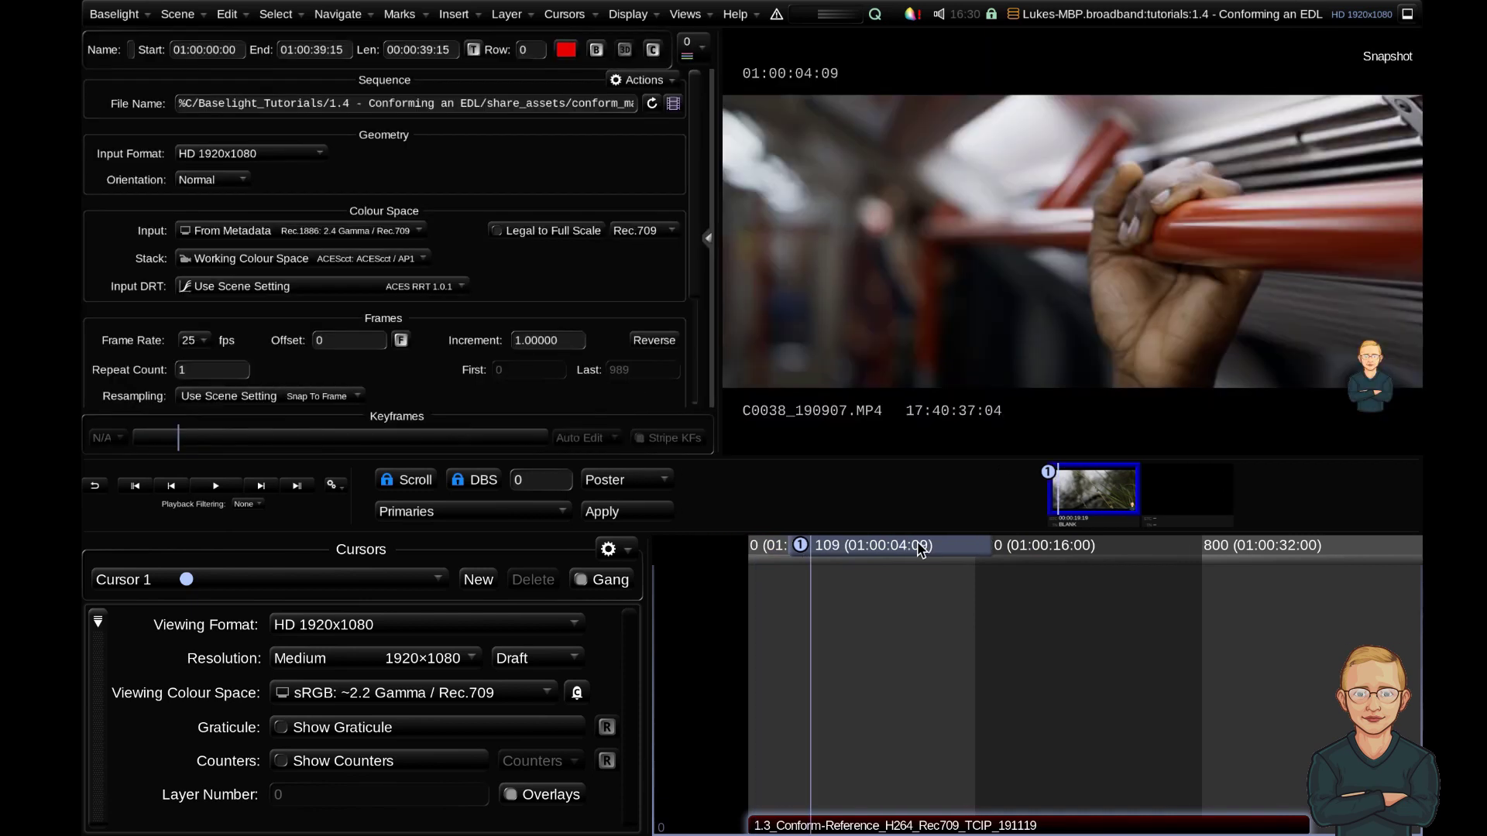
{"action": "left_click_drag", "start_coordinate": [921, 548], "coordinate": [836, 546]}
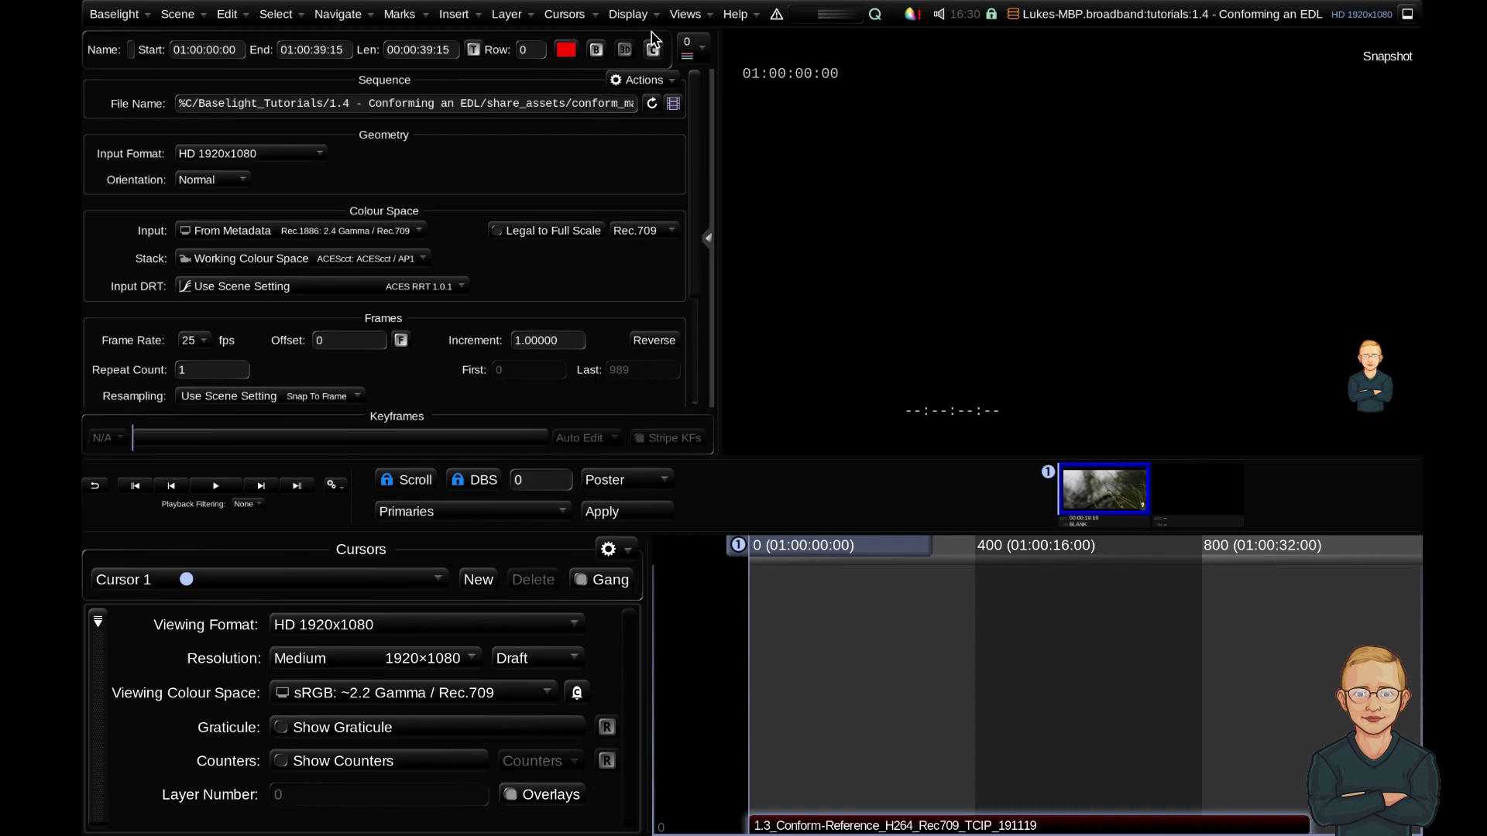
{"action": "left_click", "coordinate": [685, 14]}
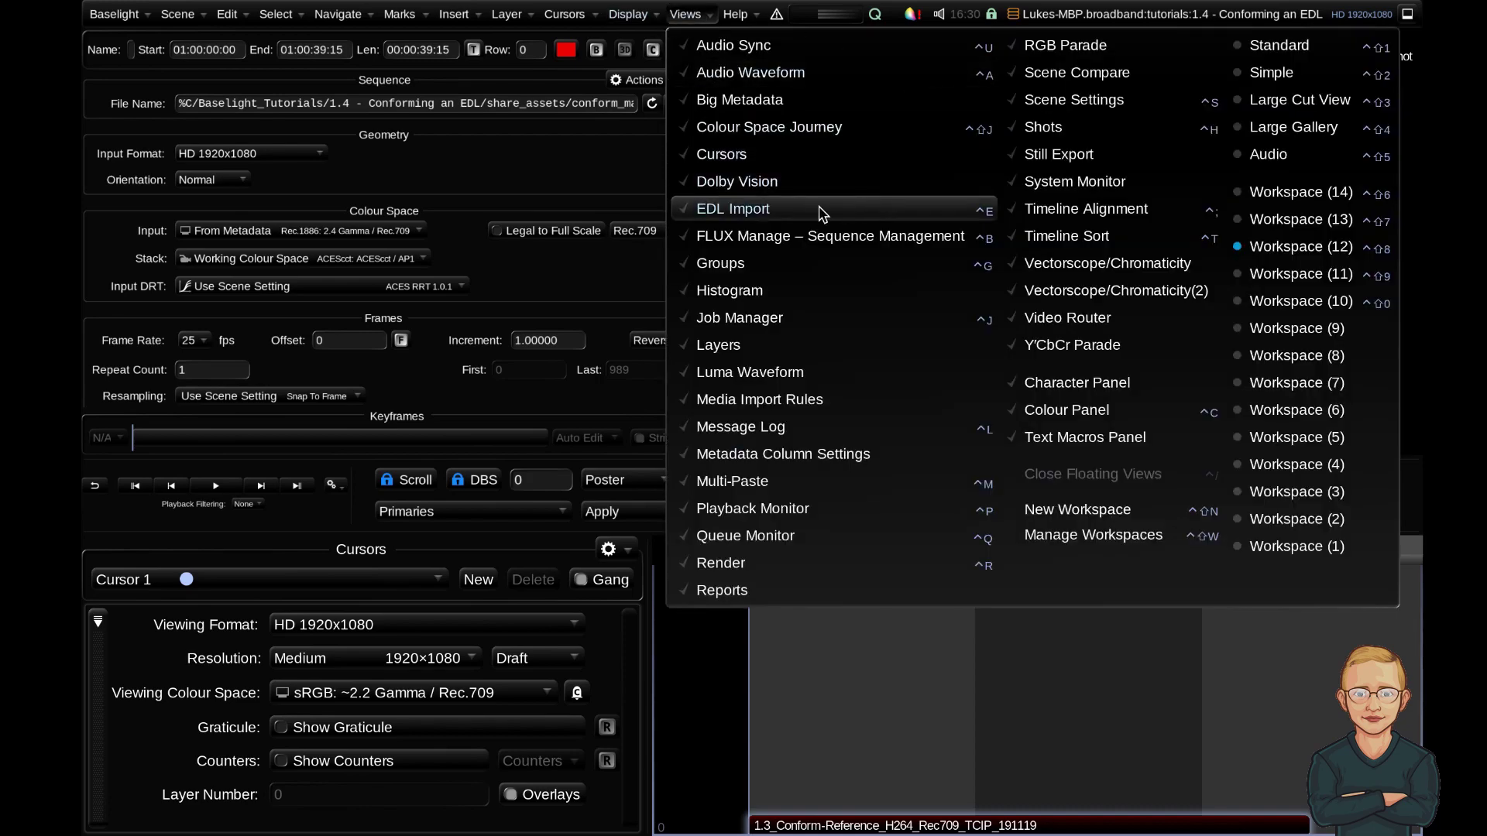
{"action": "left_click", "coordinate": [771, 212]}
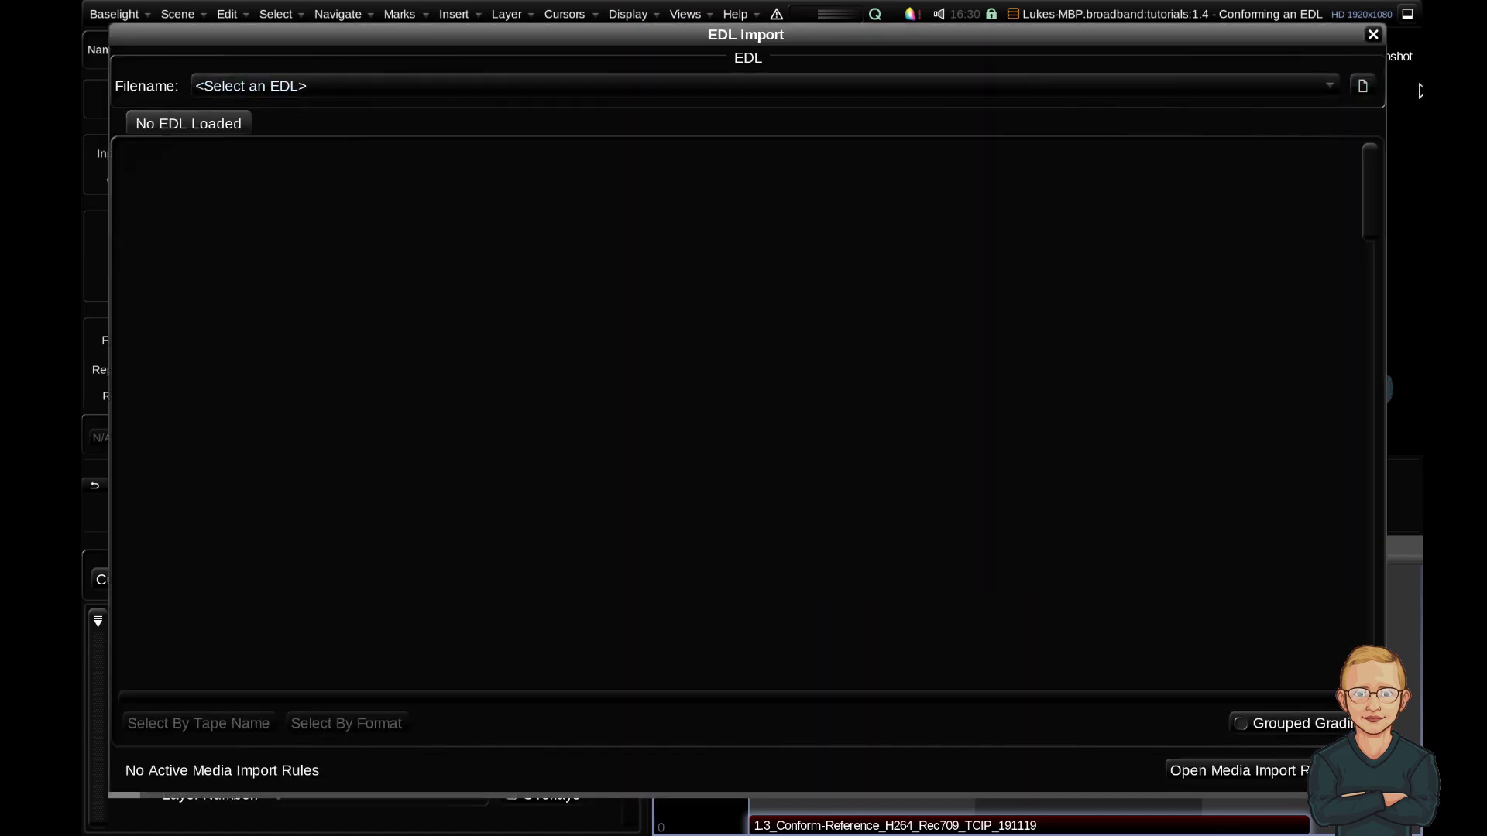
{"action": "left_click", "coordinate": [1357, 88]}
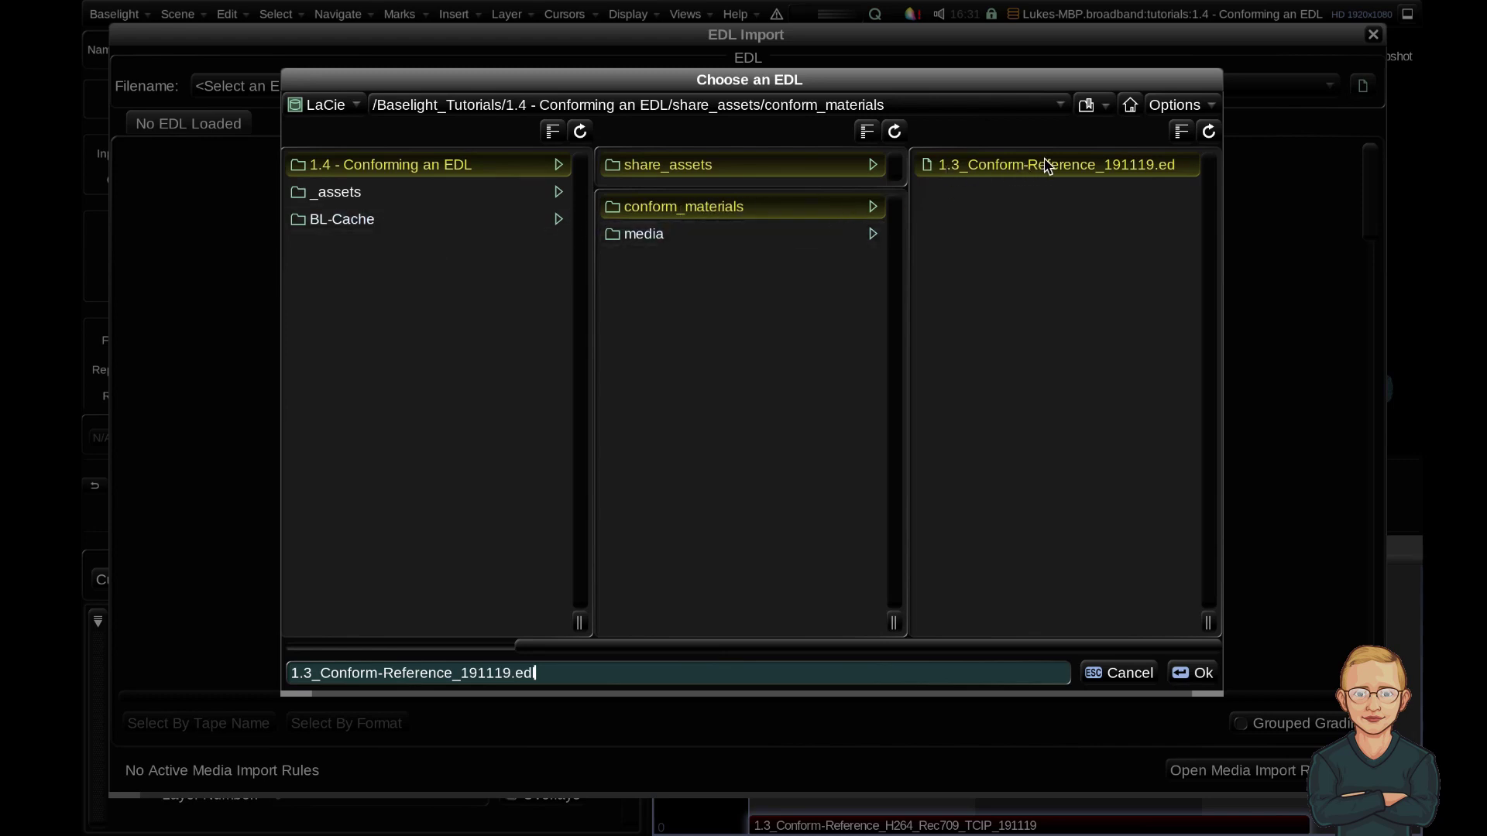
{"action": "left_click", "coordinate": [1201, 674]}
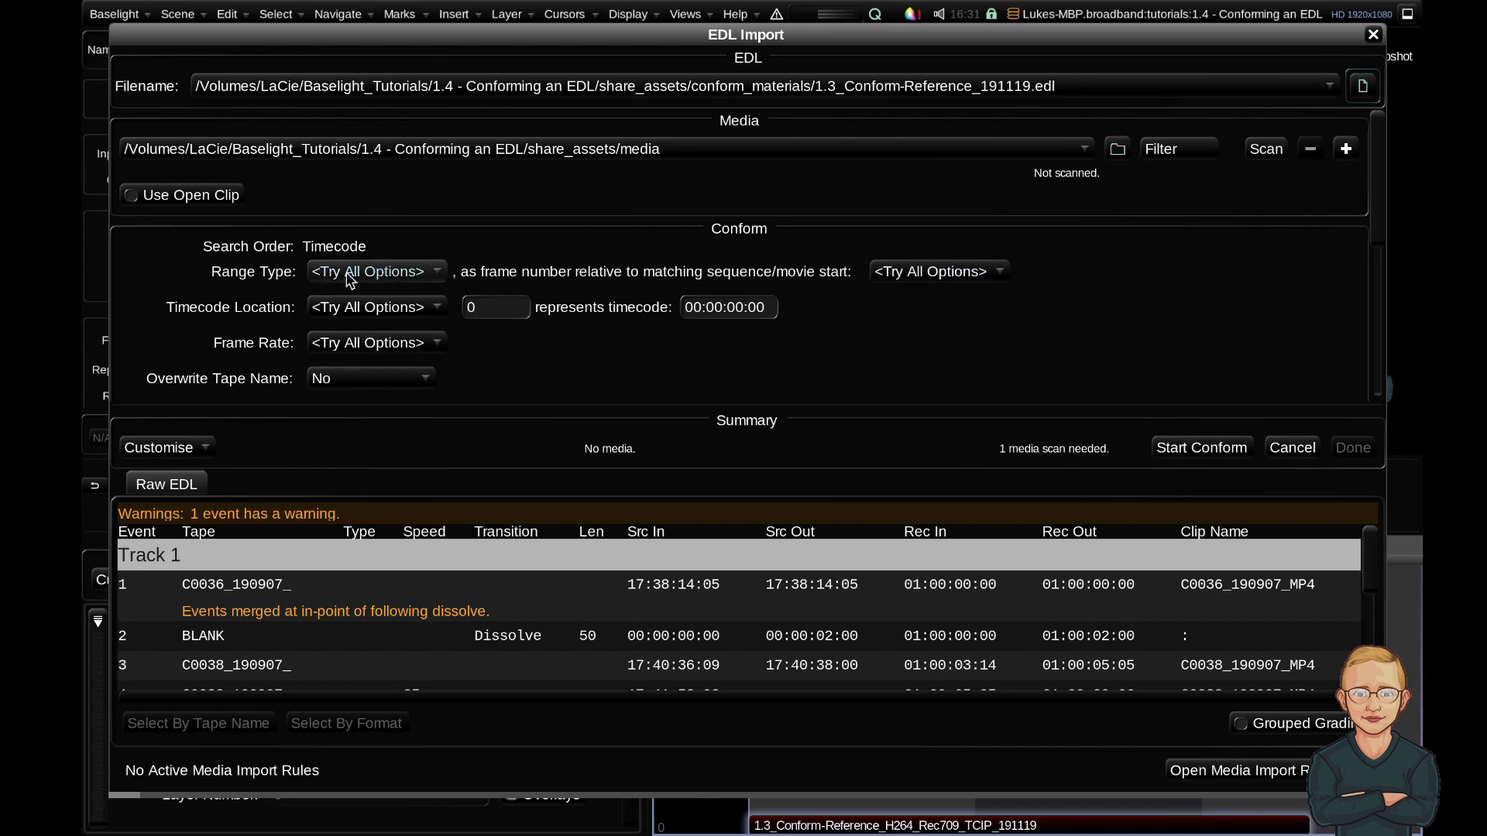
{"action": "scroll", "coordinate": [540, 339], "scroll_direction": "down", "scroll_amount": 5}
{"action": "scroll", "coordinate": [539, 338], "scroll_direction": "down", "scroll_amount": 3}
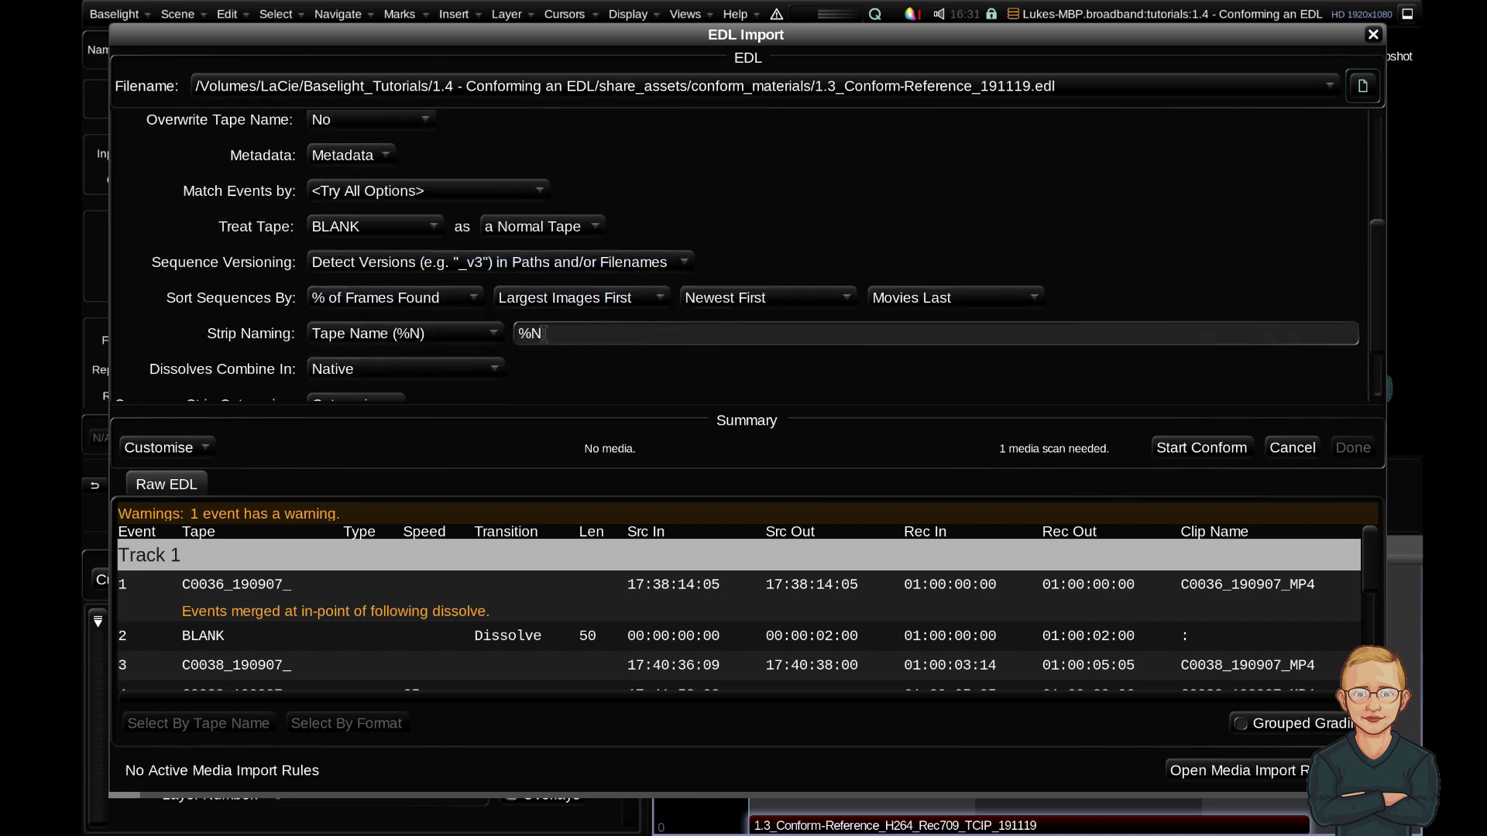
{"action": "scroll", "coordinate": [587, 592], "scroll_direction": "down", "scroll_amount": 5}
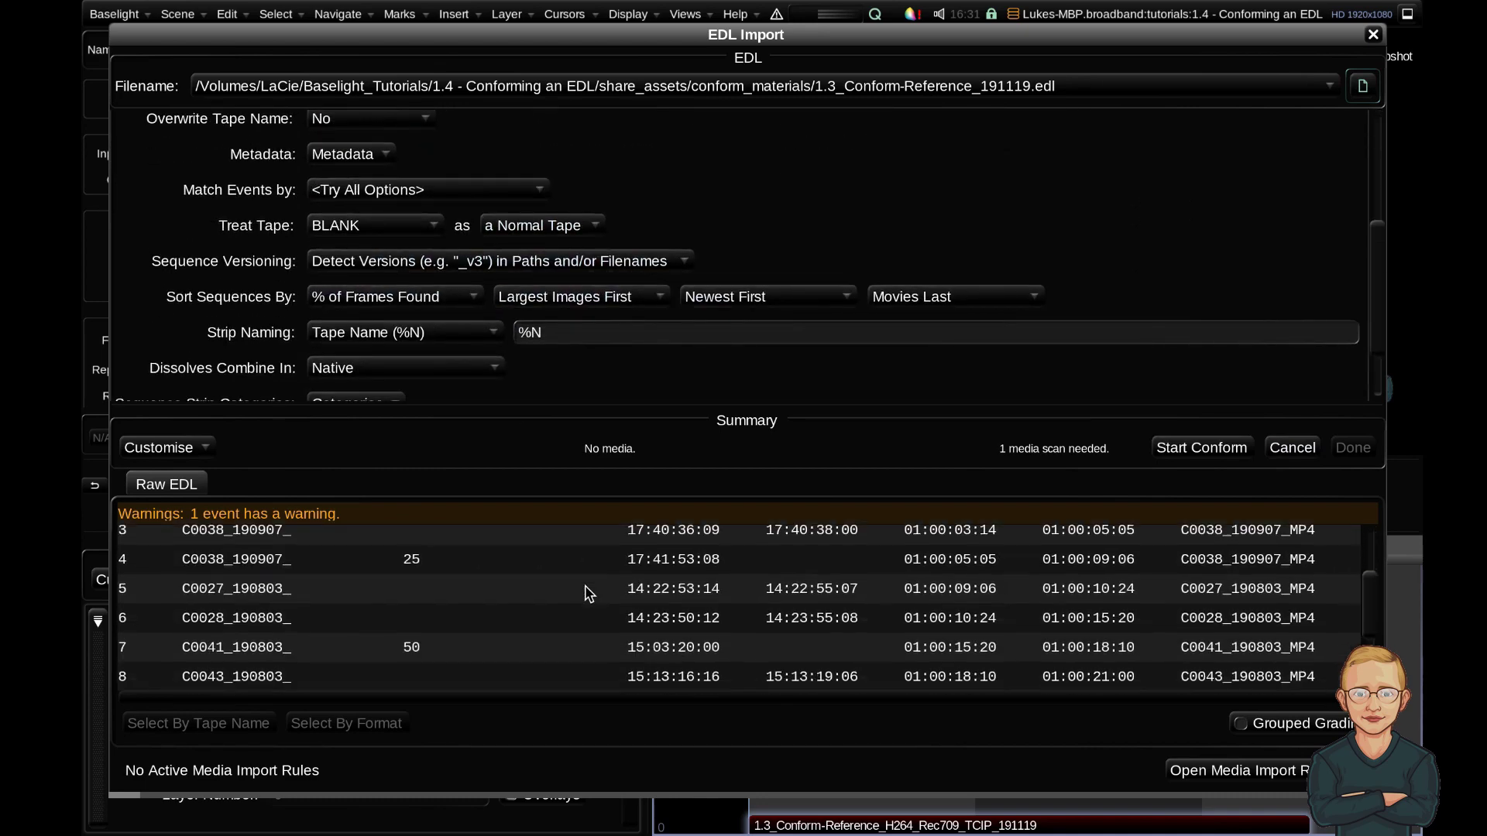
{"action": "scroll", "coordinate": [587, 592], "scroll_direction": "down", "scroll_amount": 3}
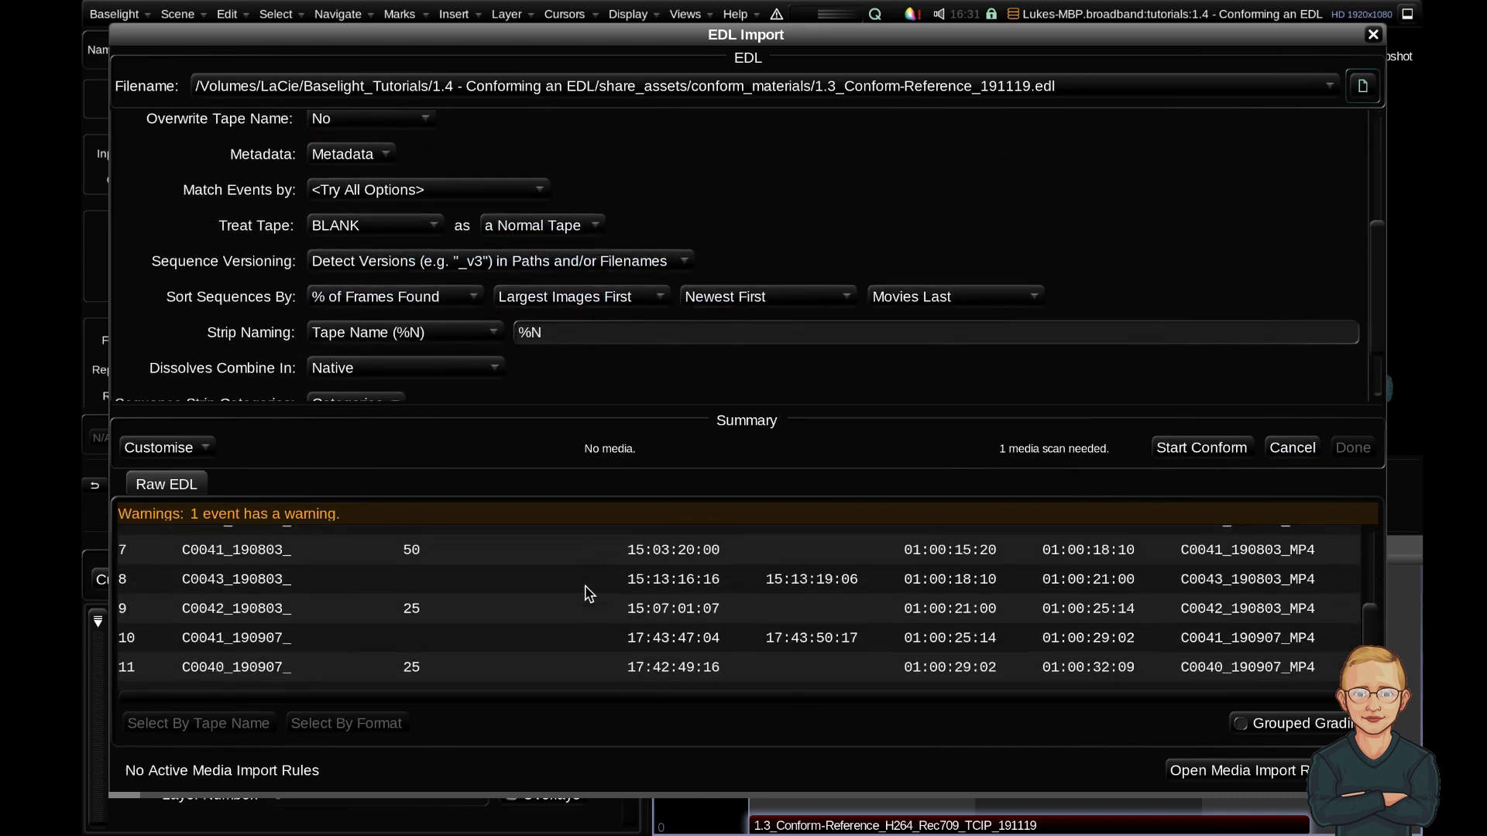
{"action": "scroll", "coordinate": [587, 591], "scroll_direction": "up", "scroll_amount": 6}
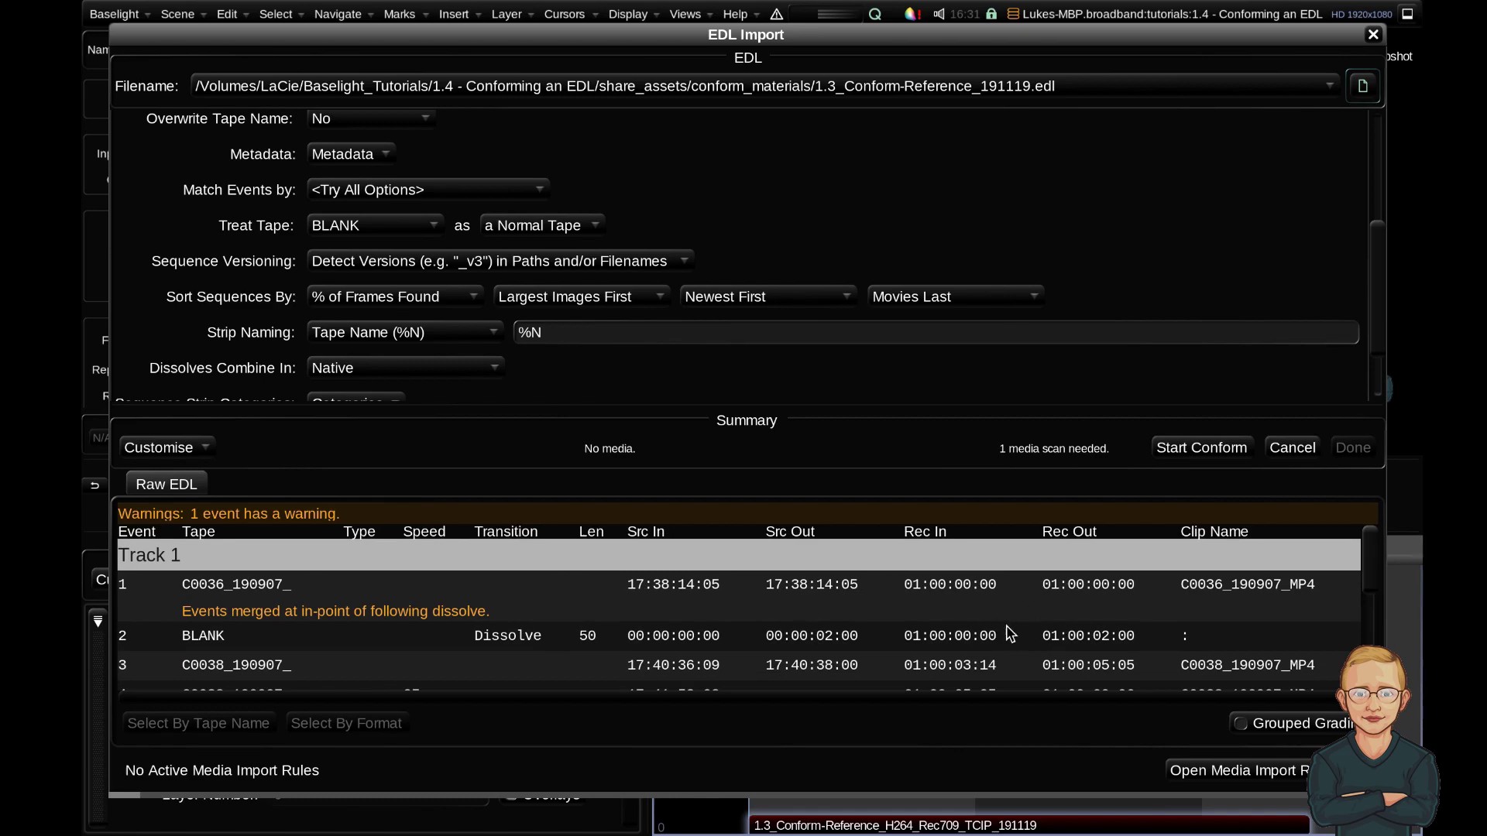
{"action": "scroll", "coordinate": [245, 308], "scroll_direction": "down", "scroll_amount": 3}
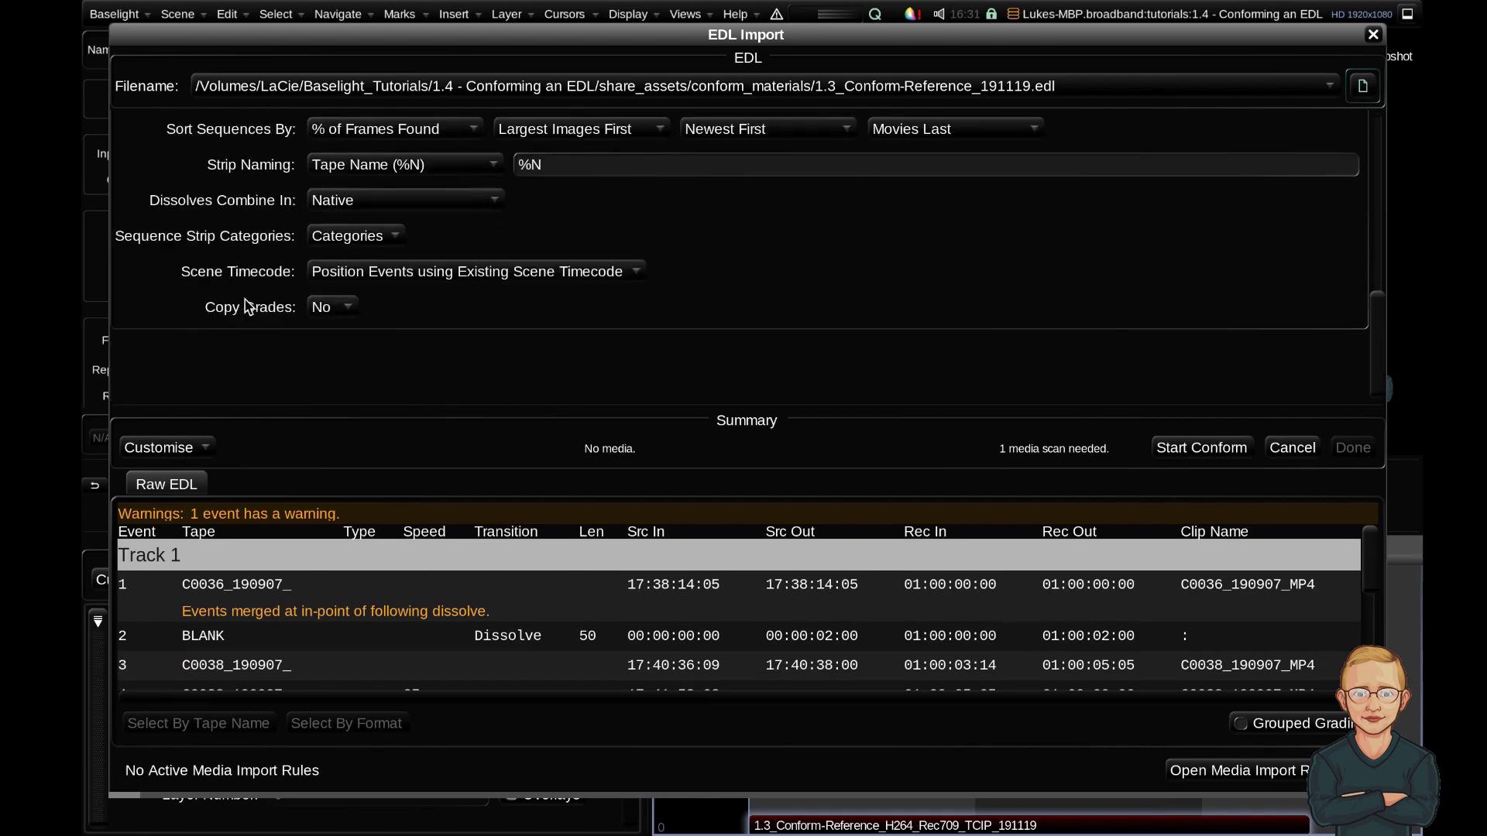
{"action": "scroll", "coordinate": [244, 314], "scroll_direction": "up", "scroll_amount": 8}
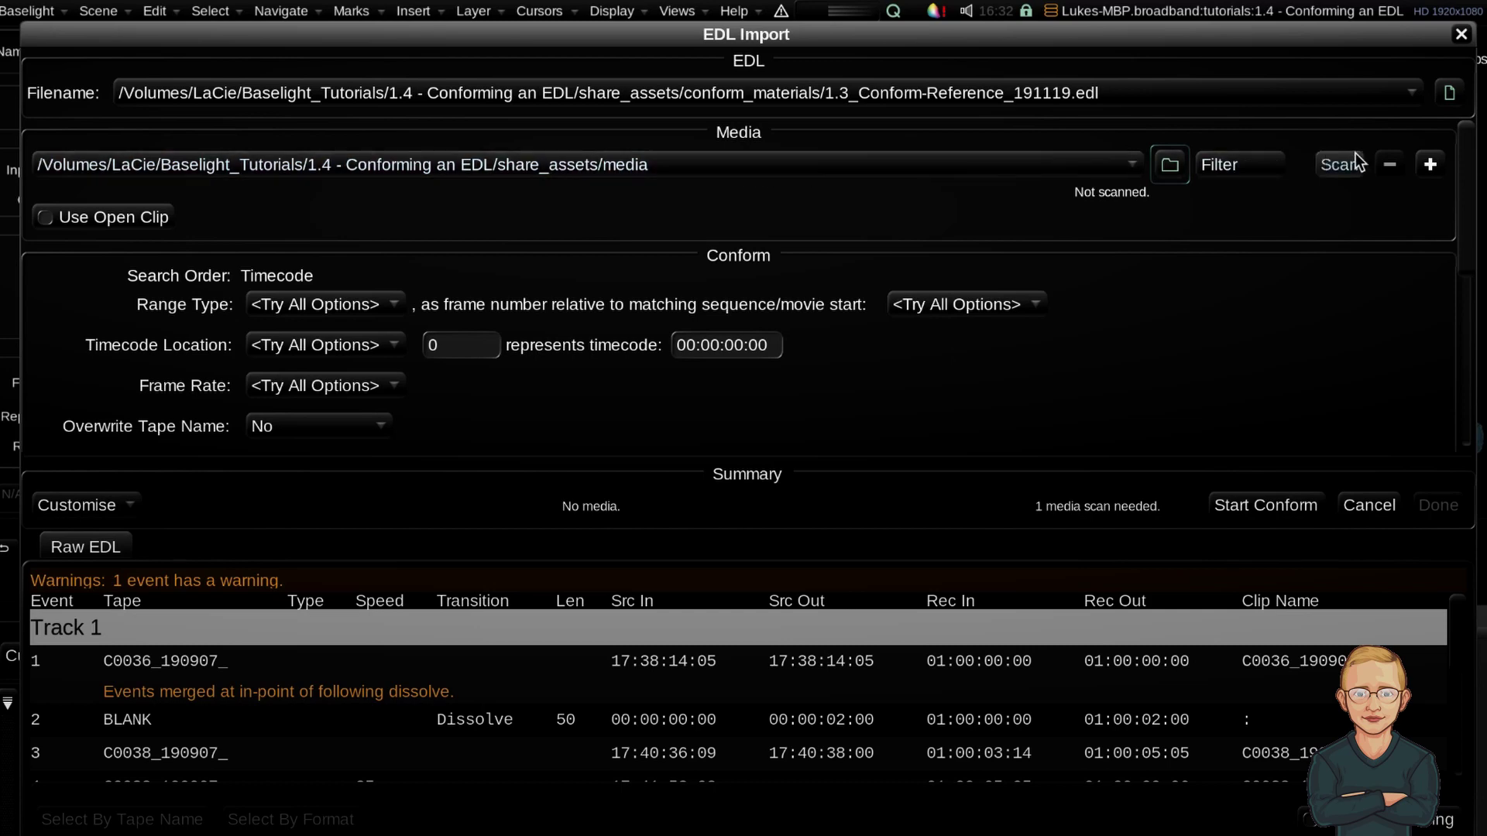
{"action": "left_click", "coordinate": [1429, 165]}
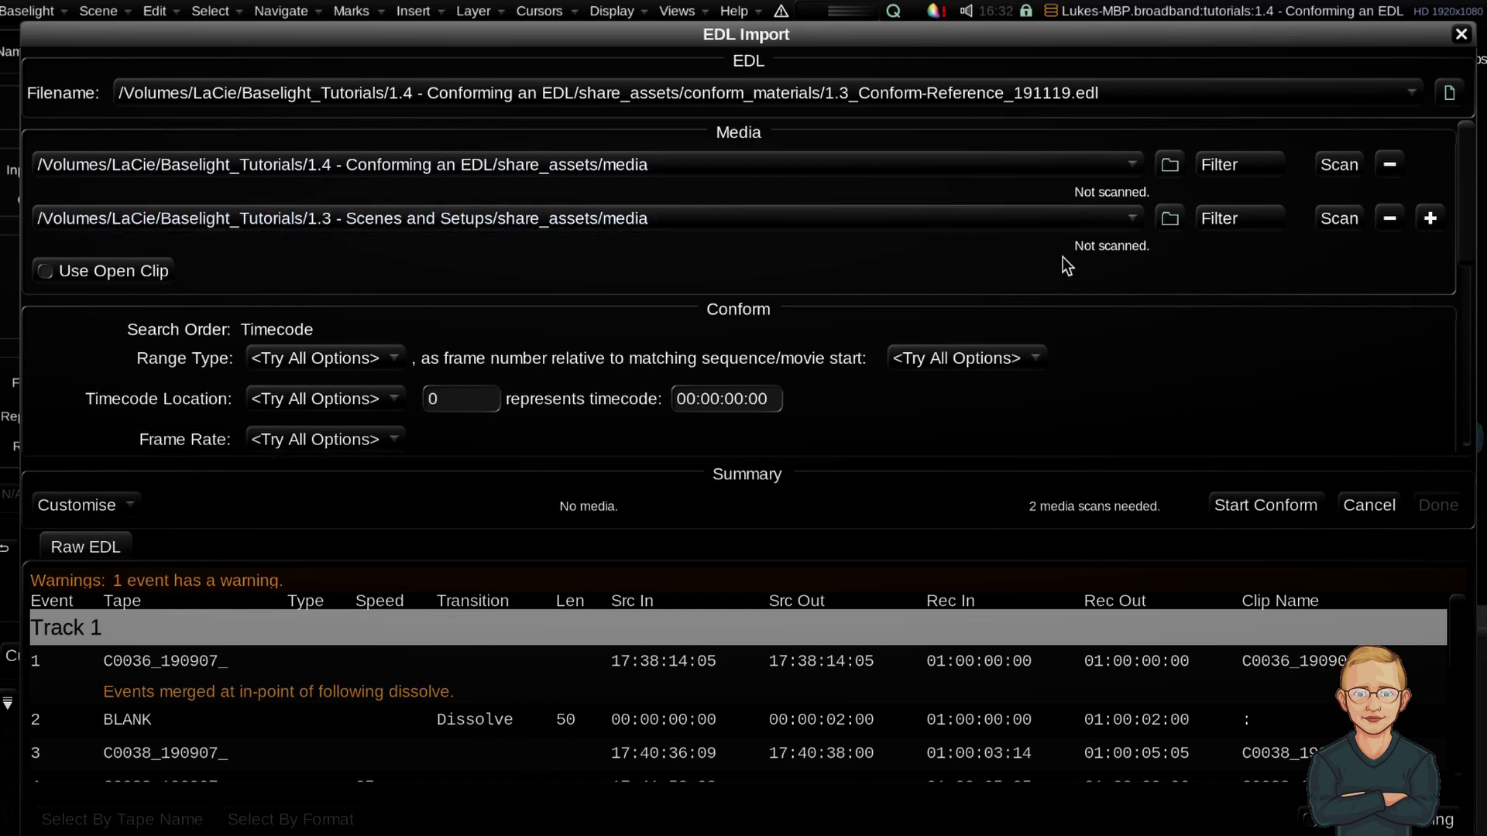
{"action": "left_click", "coordinate": [1389, 218]}
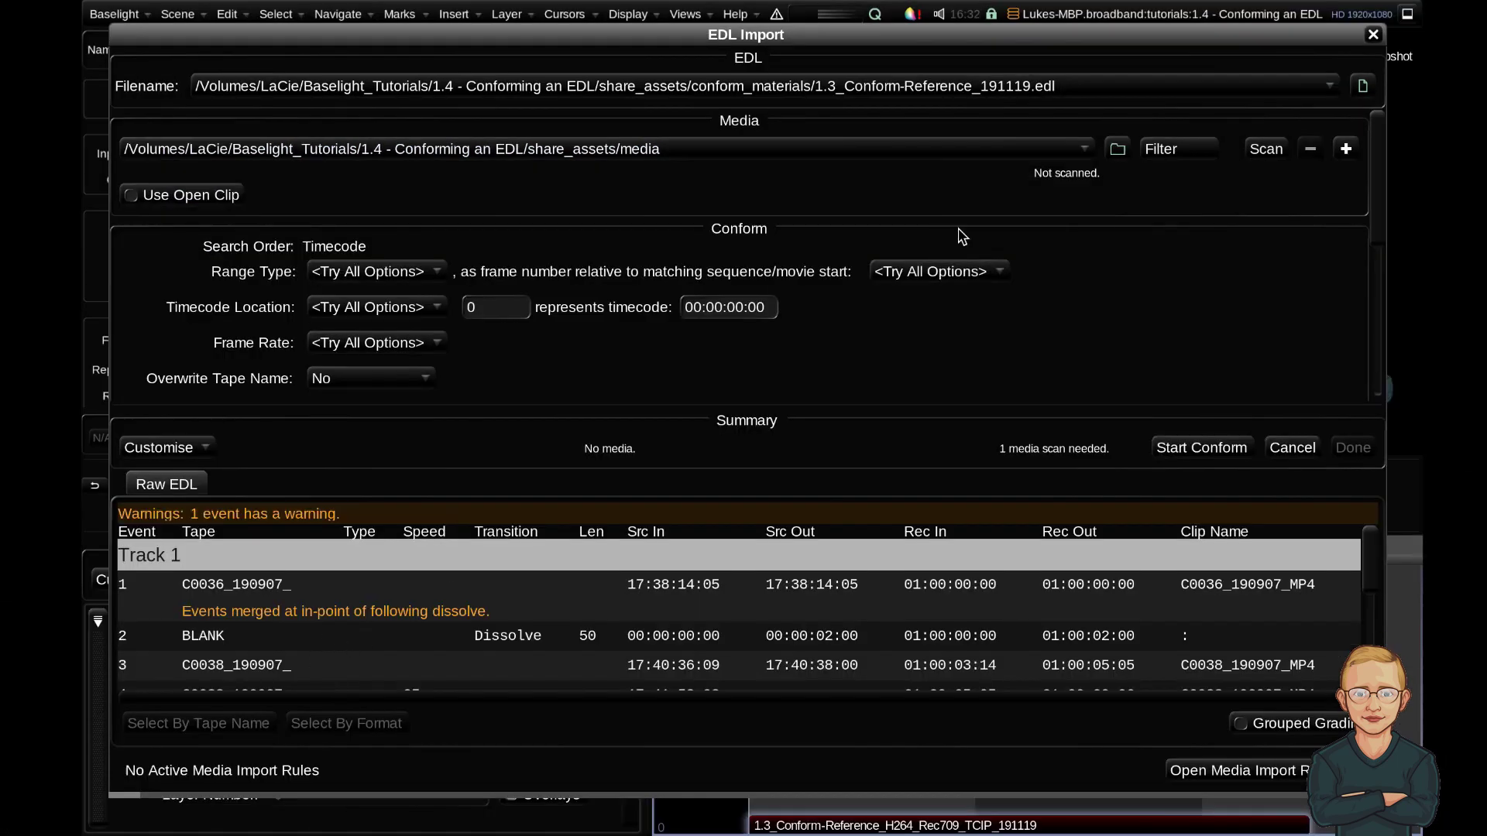
{"action": "left_click", "coordinate": [1119, 158]}
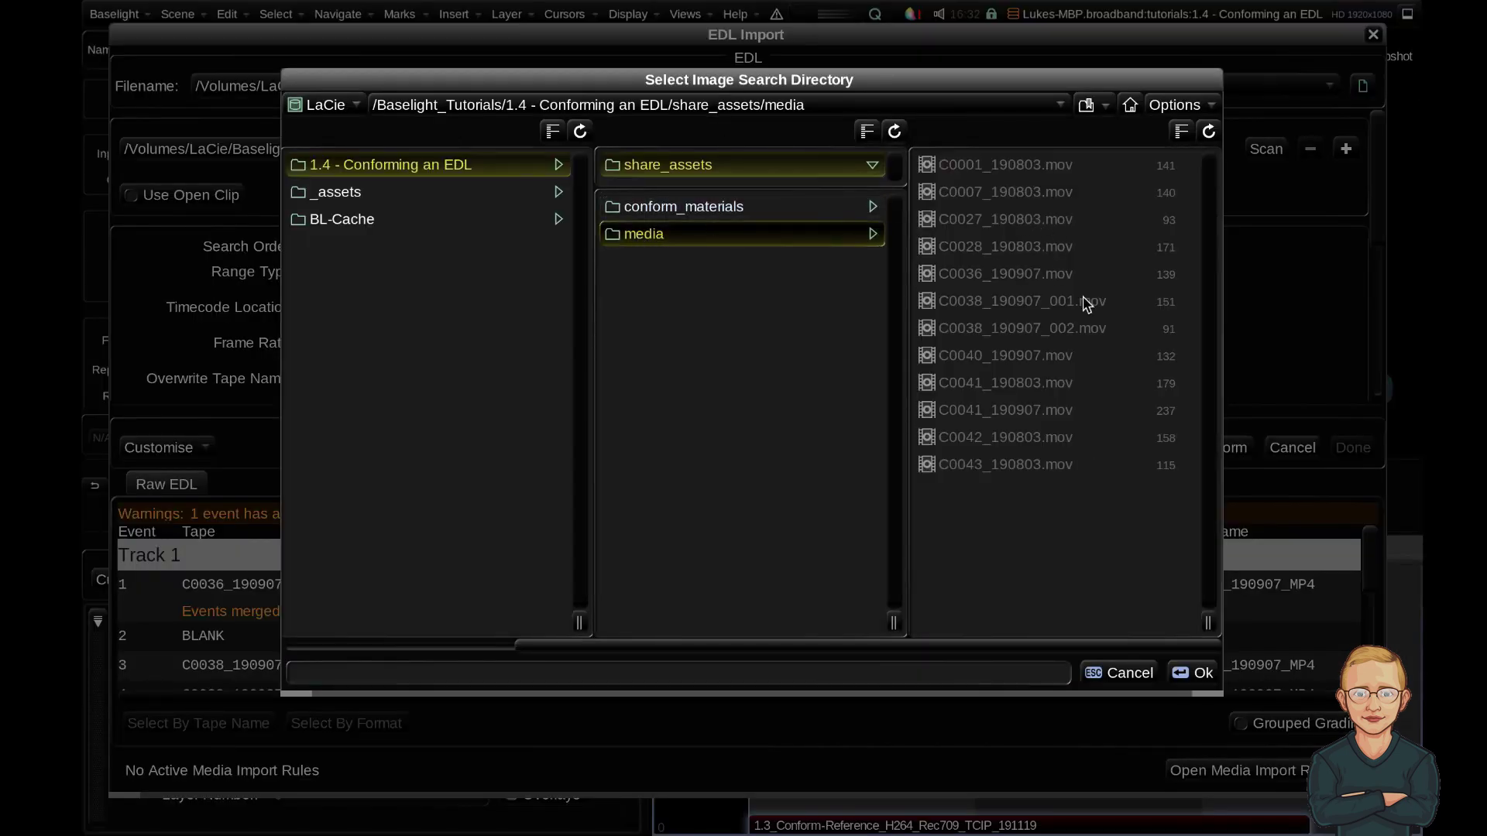
{"action": "left_click", "coordinate": [1194, 672]}
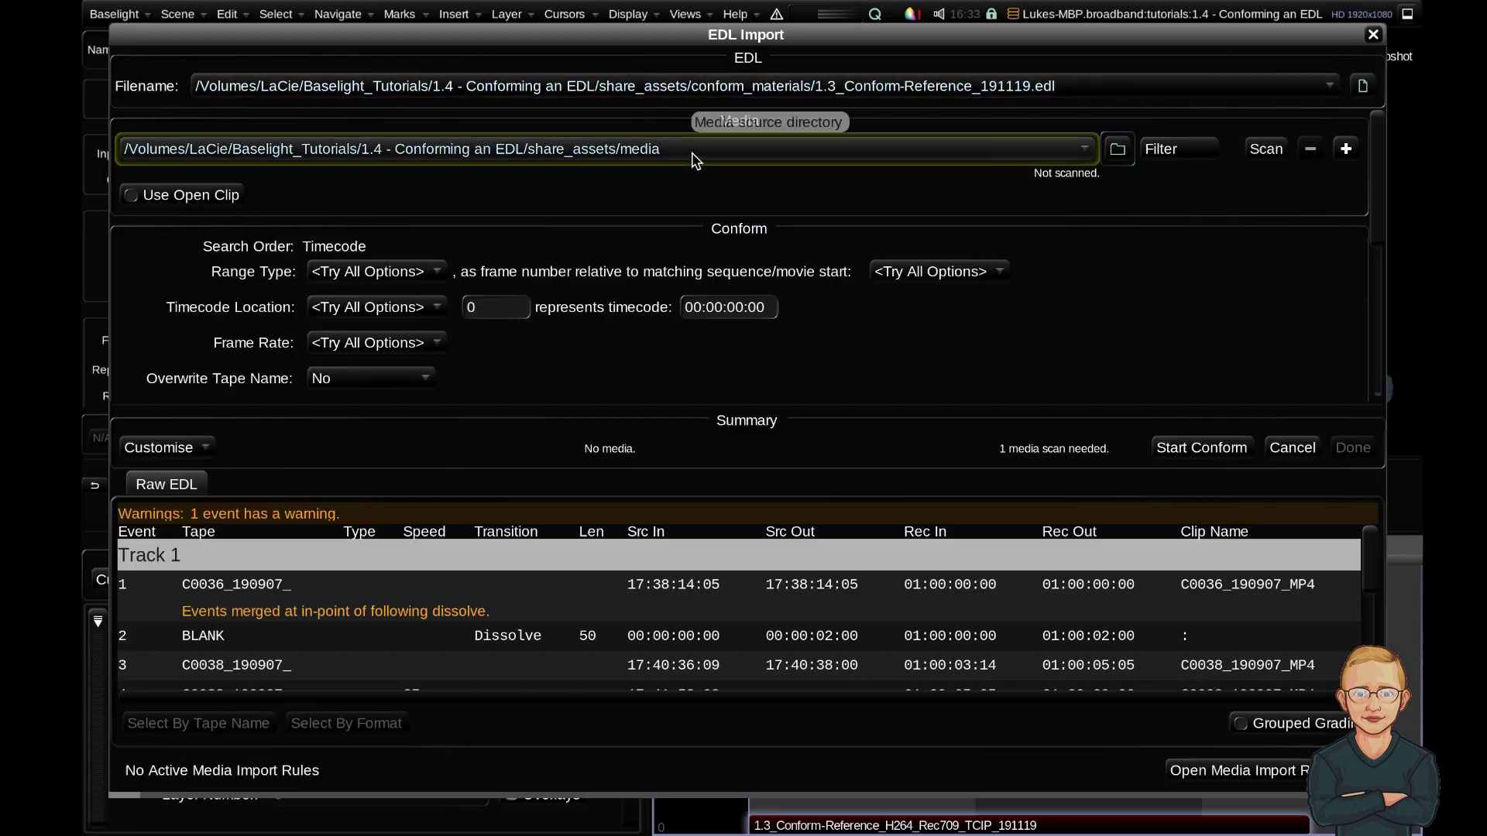
Step: Set the conform Range Type to Source and Timecode Location to Header
{"action": "left_click", "coordinate": [333, 274]}
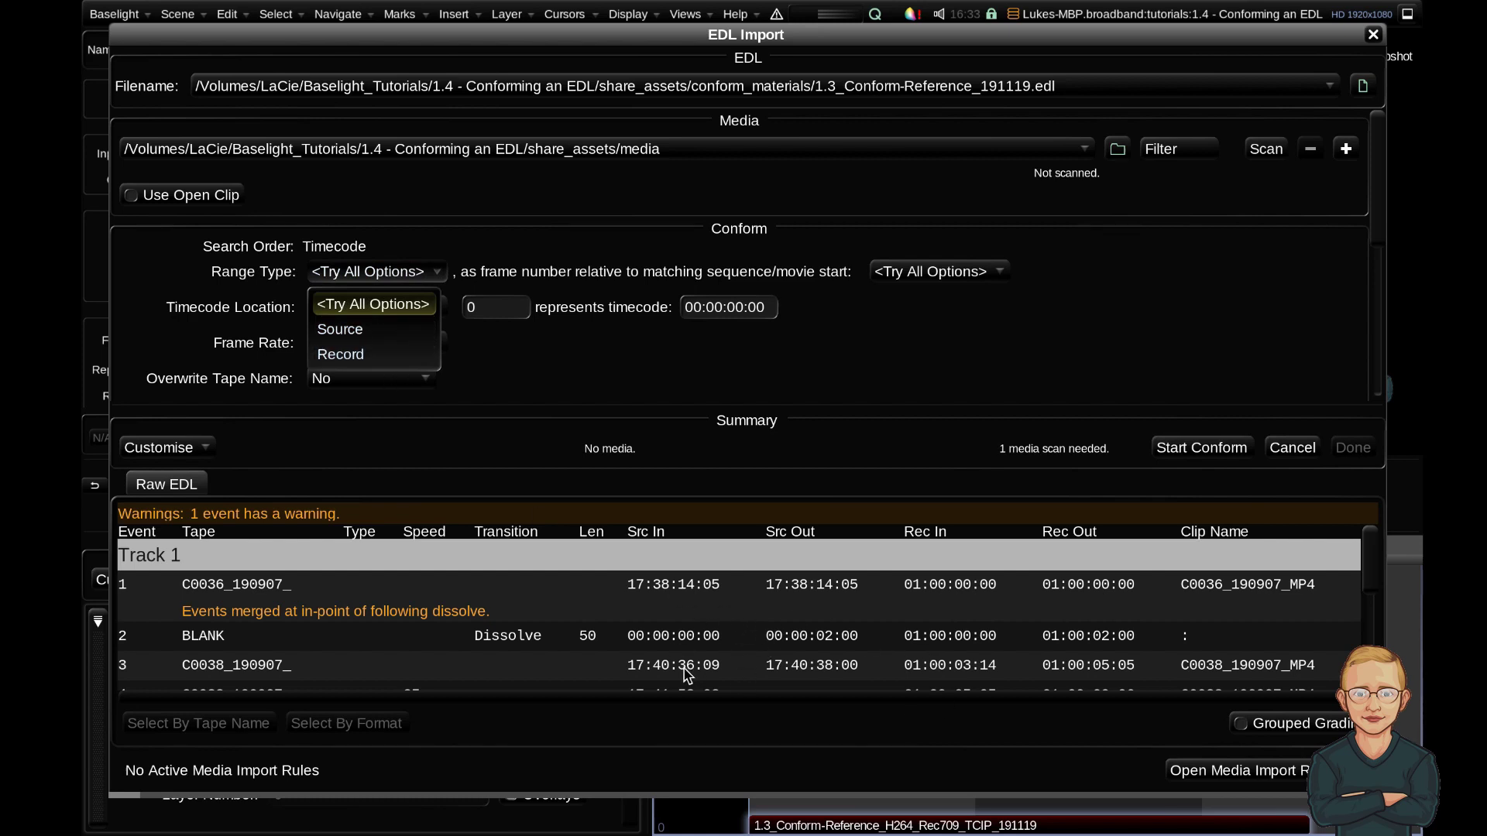
{"action": "left_click", "coordinate": [373, 330]}
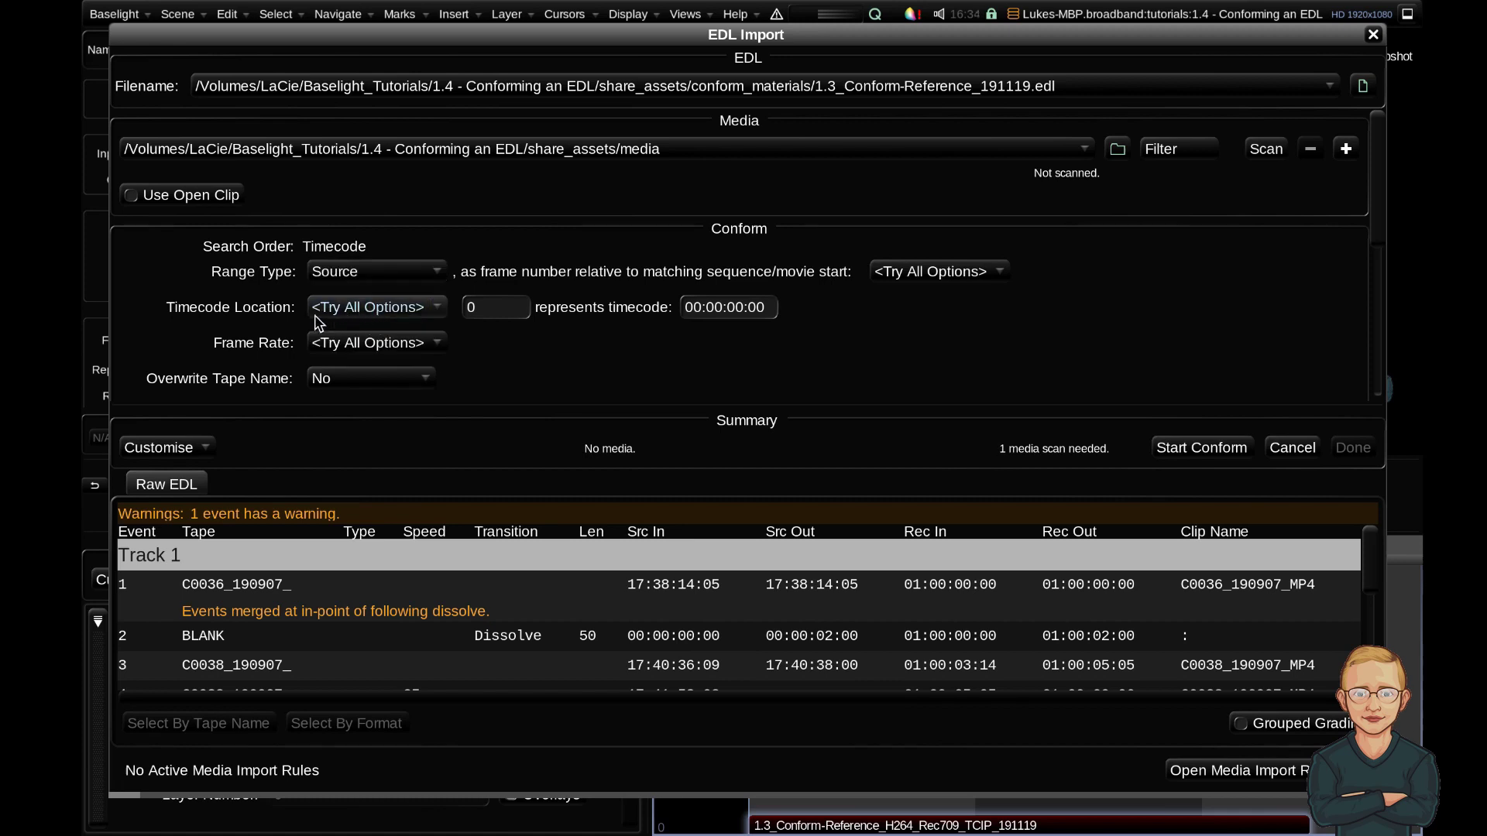
{"action": "left_click", "coordinate": [358, 310]}
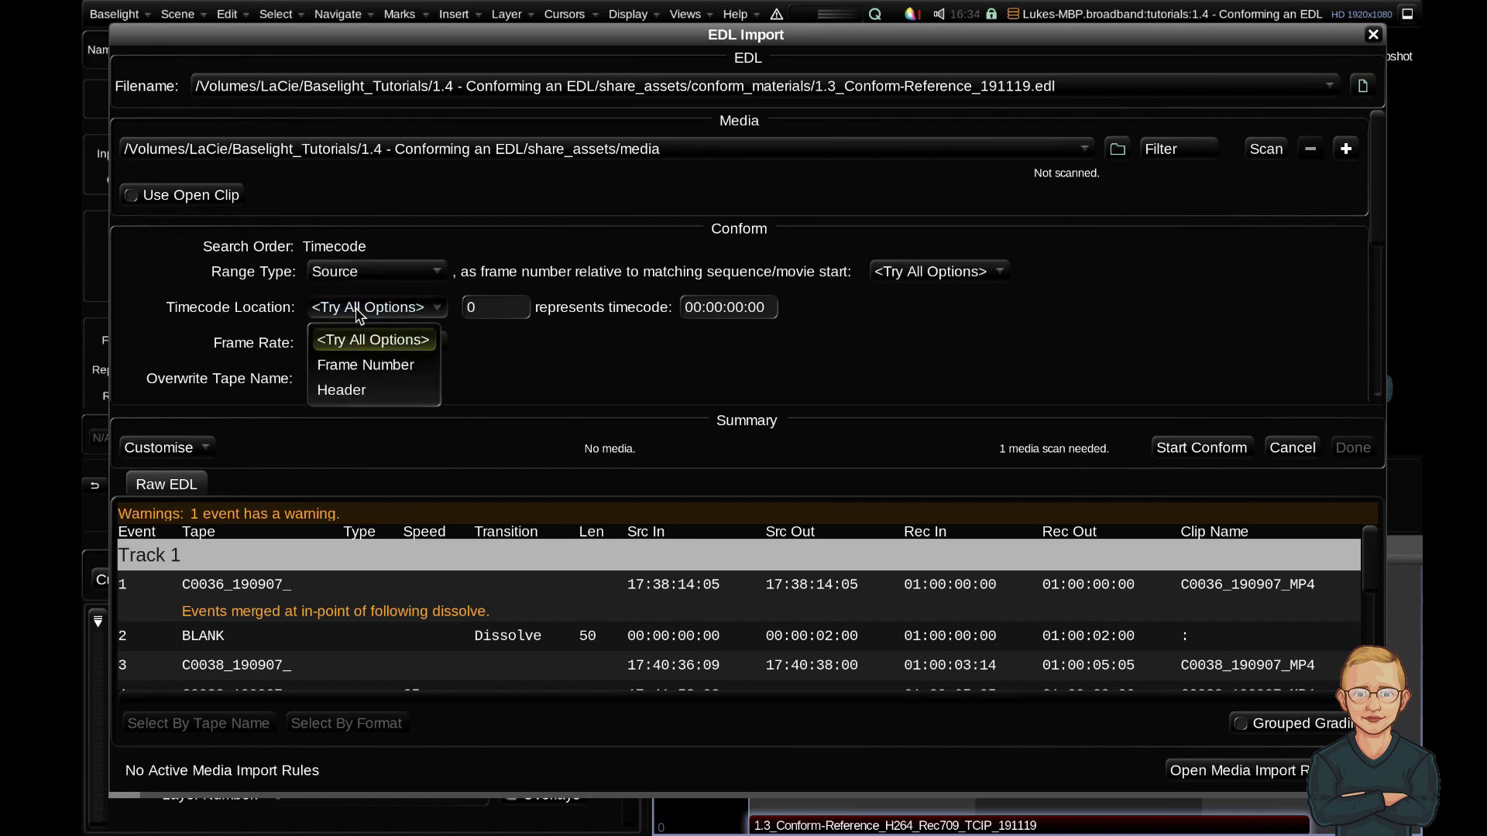
{"action": "left_click", "coordinate": [388, 366]}
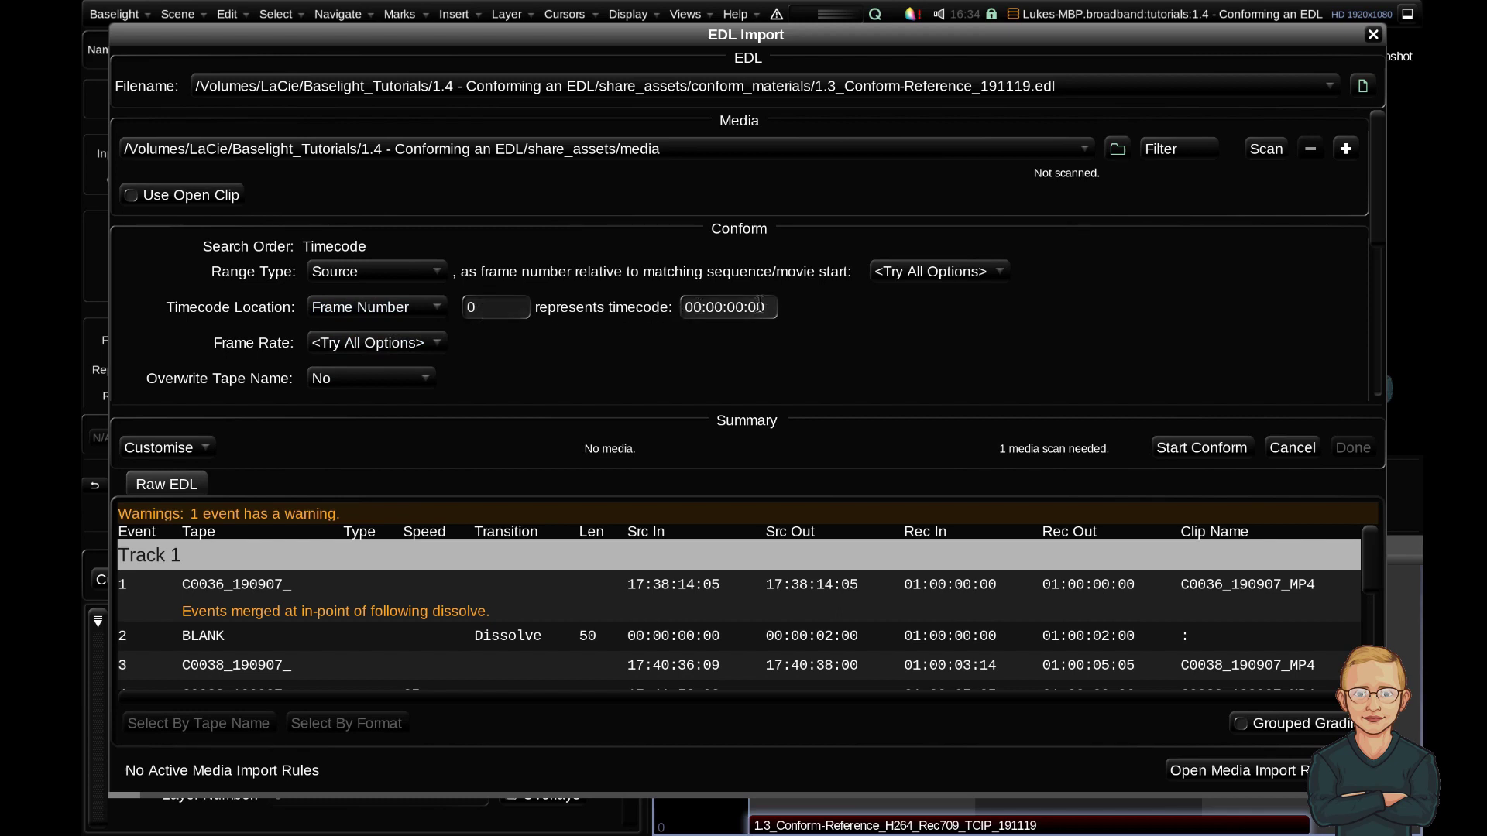
{"action": "left_click", "coordinate": [339, 306]}
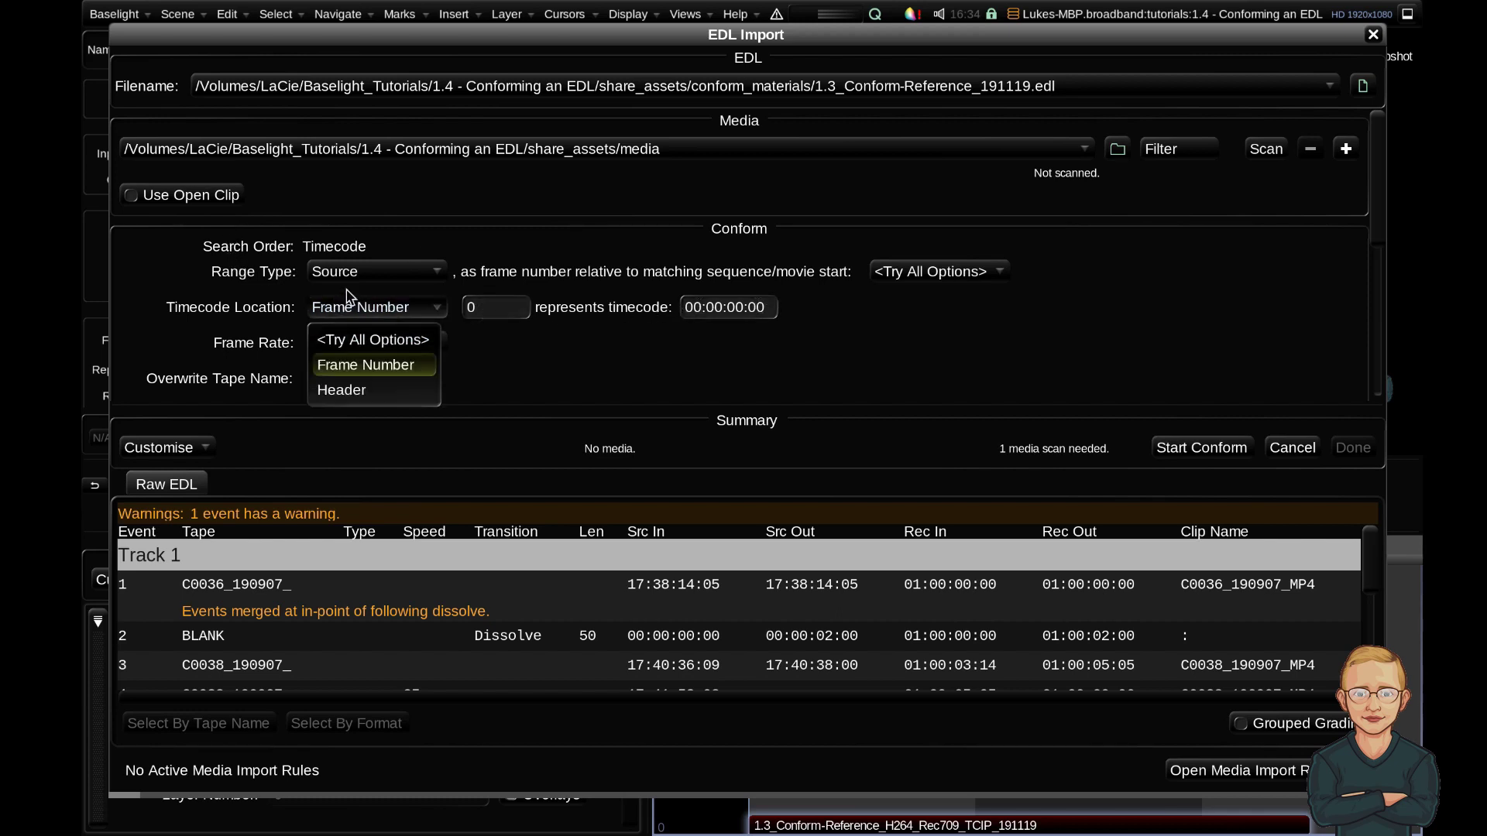
{"action": "left_click", "coordinate": [374, 391]}
Step: Set the conform frame rate to 25fps and match events by Tape Name In Path Or Filename
{"action": "scroll", "coordinate": [226, 329], "scroll_direction": "down", "scroll_amount": 3}
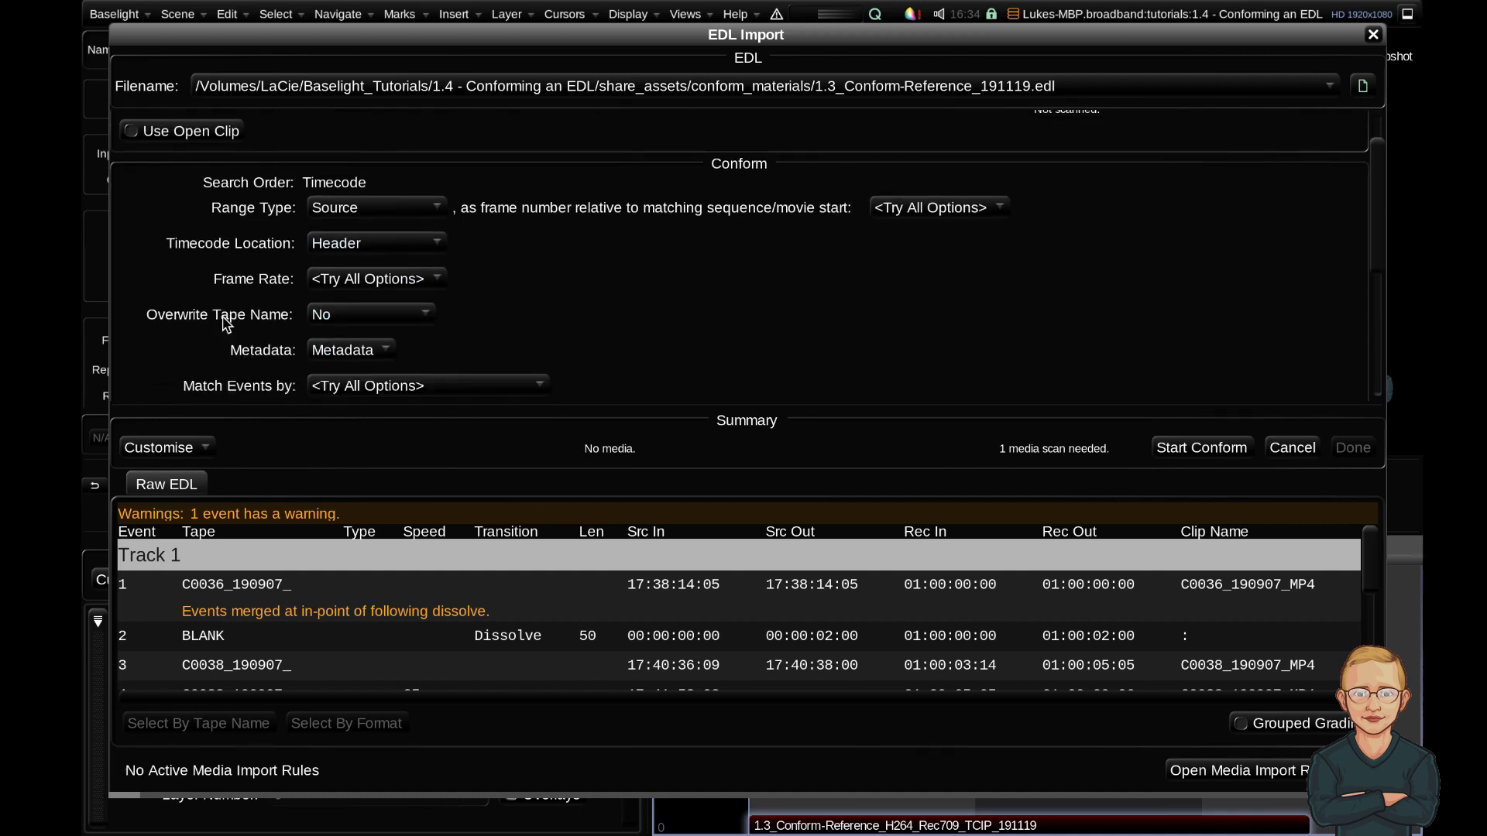
{"action": "scroll", "coordinate": [226, 324], "scroll_direction": "down", "scroll_amount": 2}
{"action": "left_click", "coordinate": [325, 213]}
{"action": "left_click", "coordinate": [361, 280]}
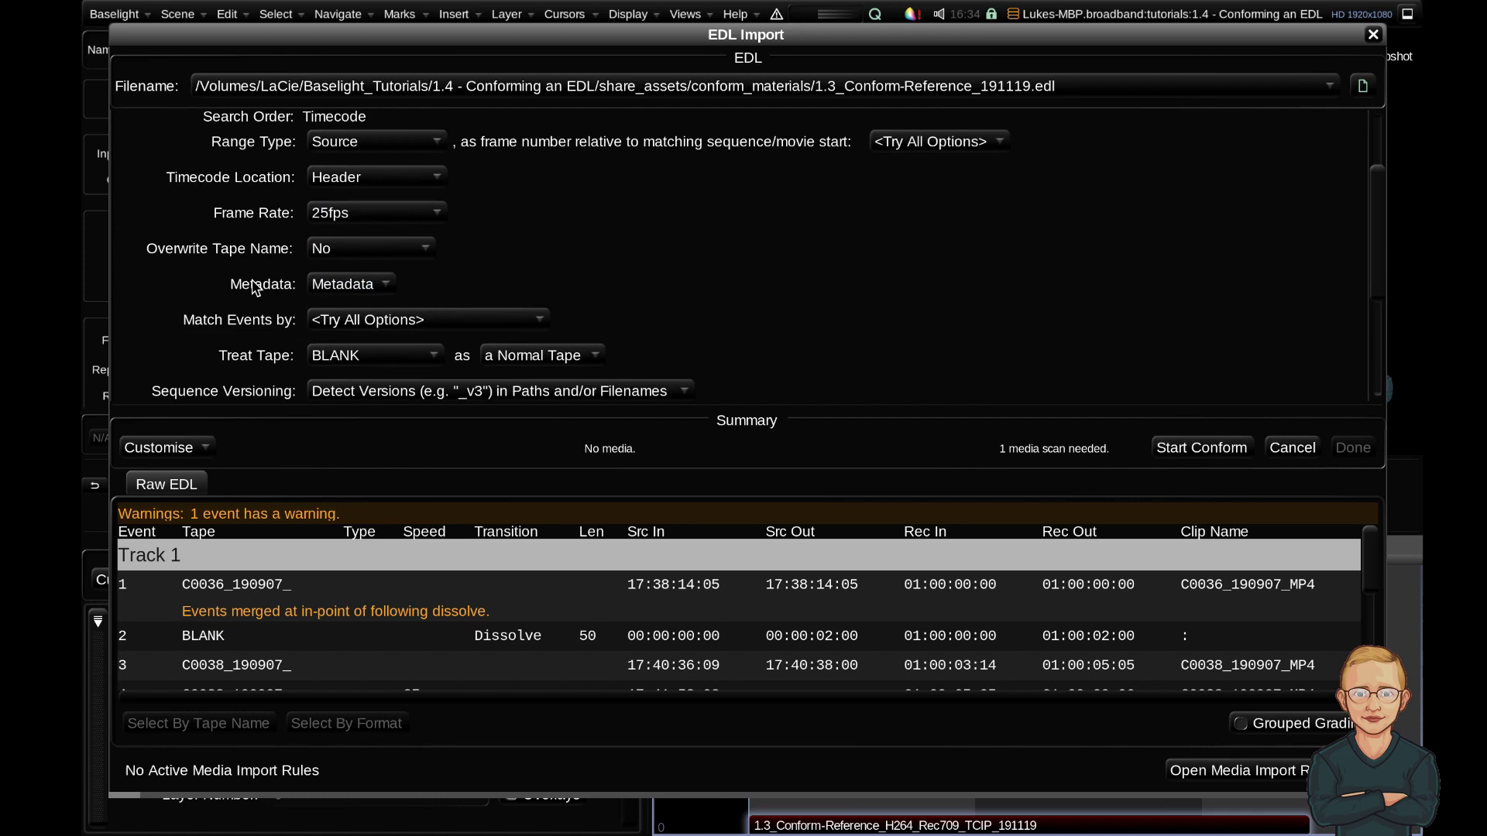
{"action": "scroll", "coordinate": [255, 286], "scroll_direction": "down", "scroll_amount": 2}
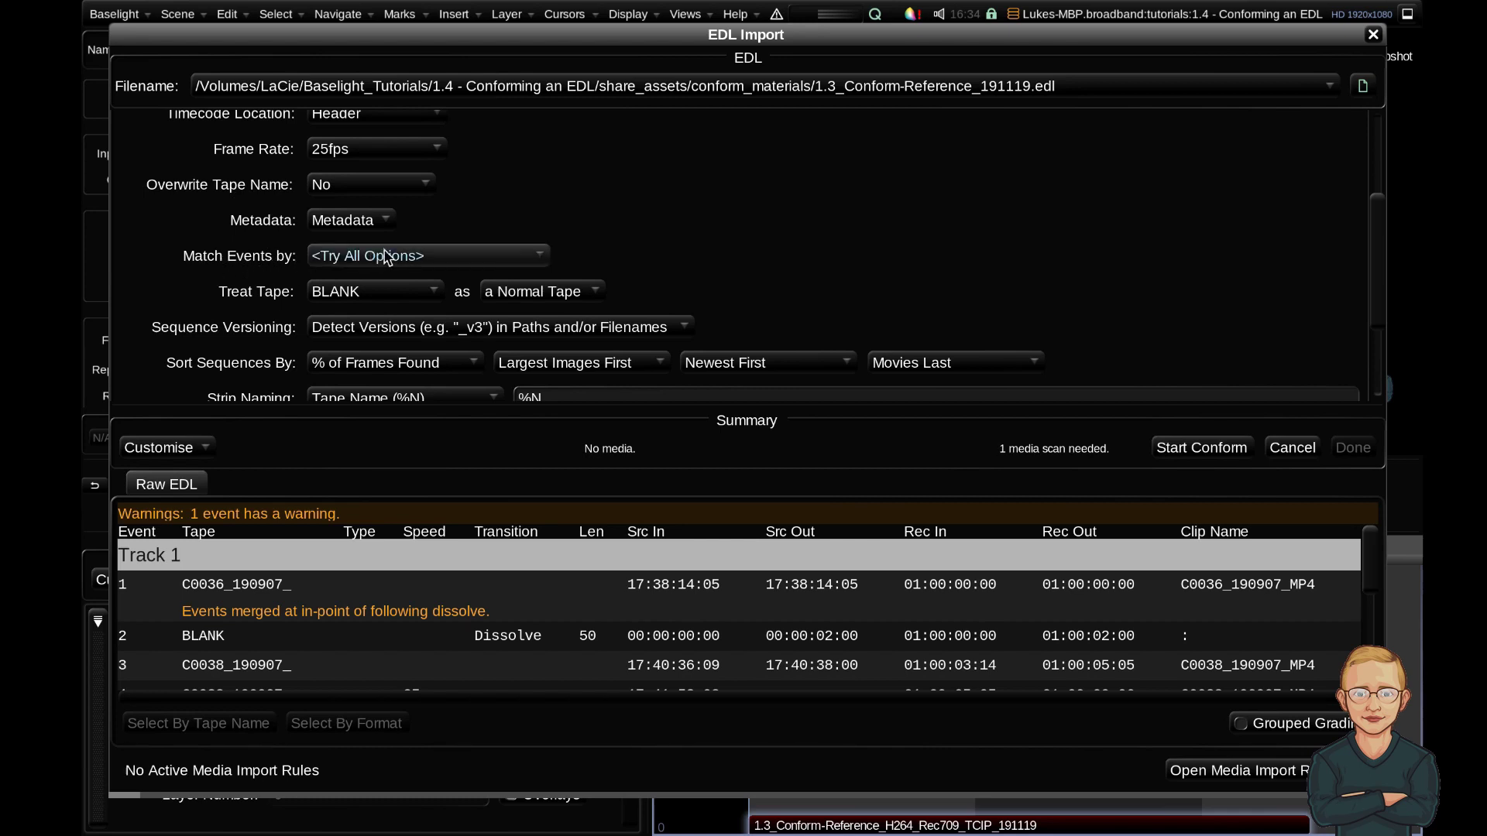
{"action": "left_click", "coordinate": [455, 254]}
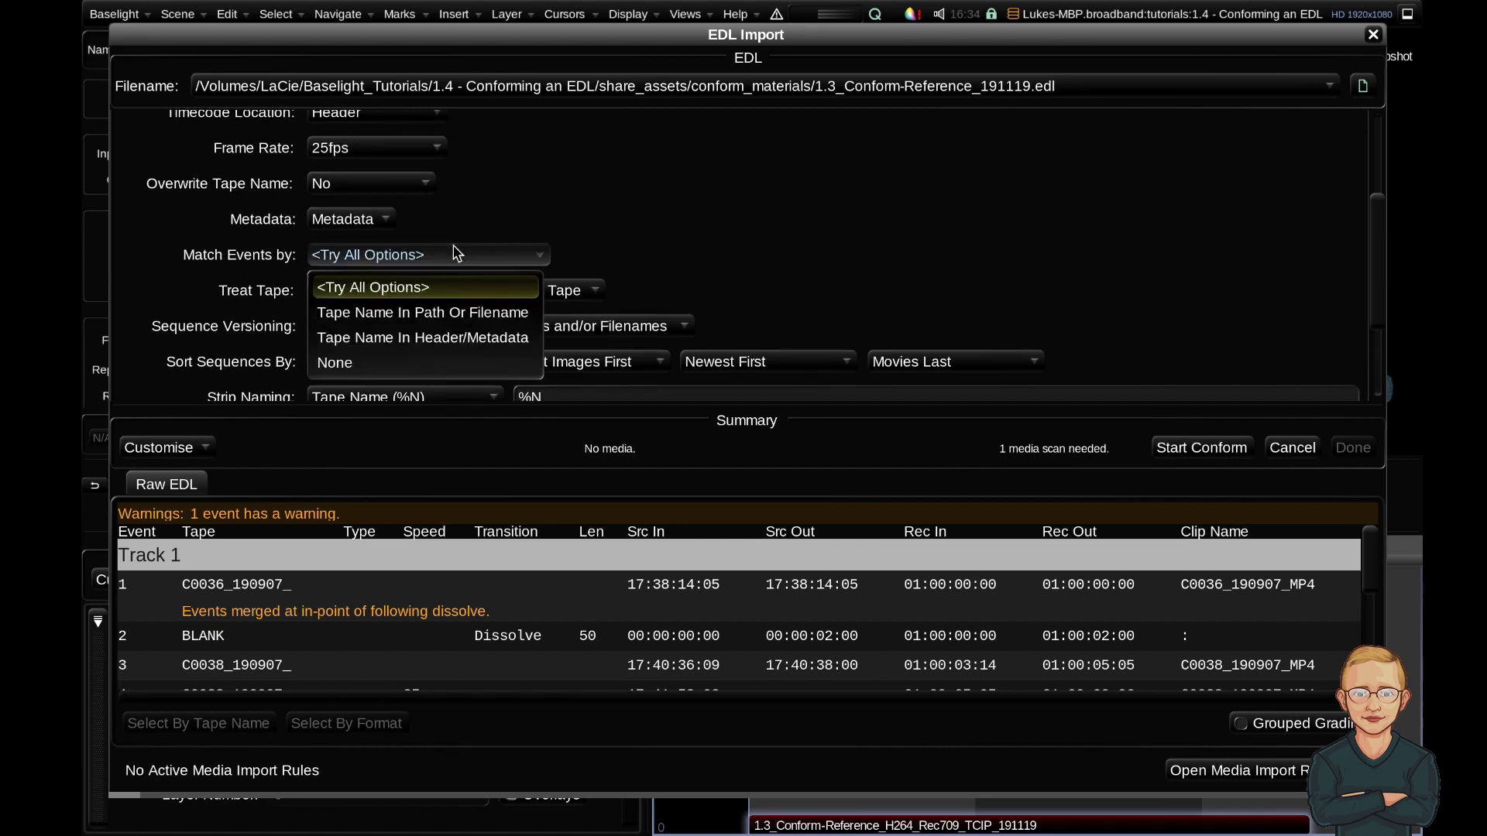
{"action": "left_click", "coordinate": [361, 313]}
{"action": "scroll", "coordinate": [367, 229], "scroll_direction": "down", "scroll_amount": 2}
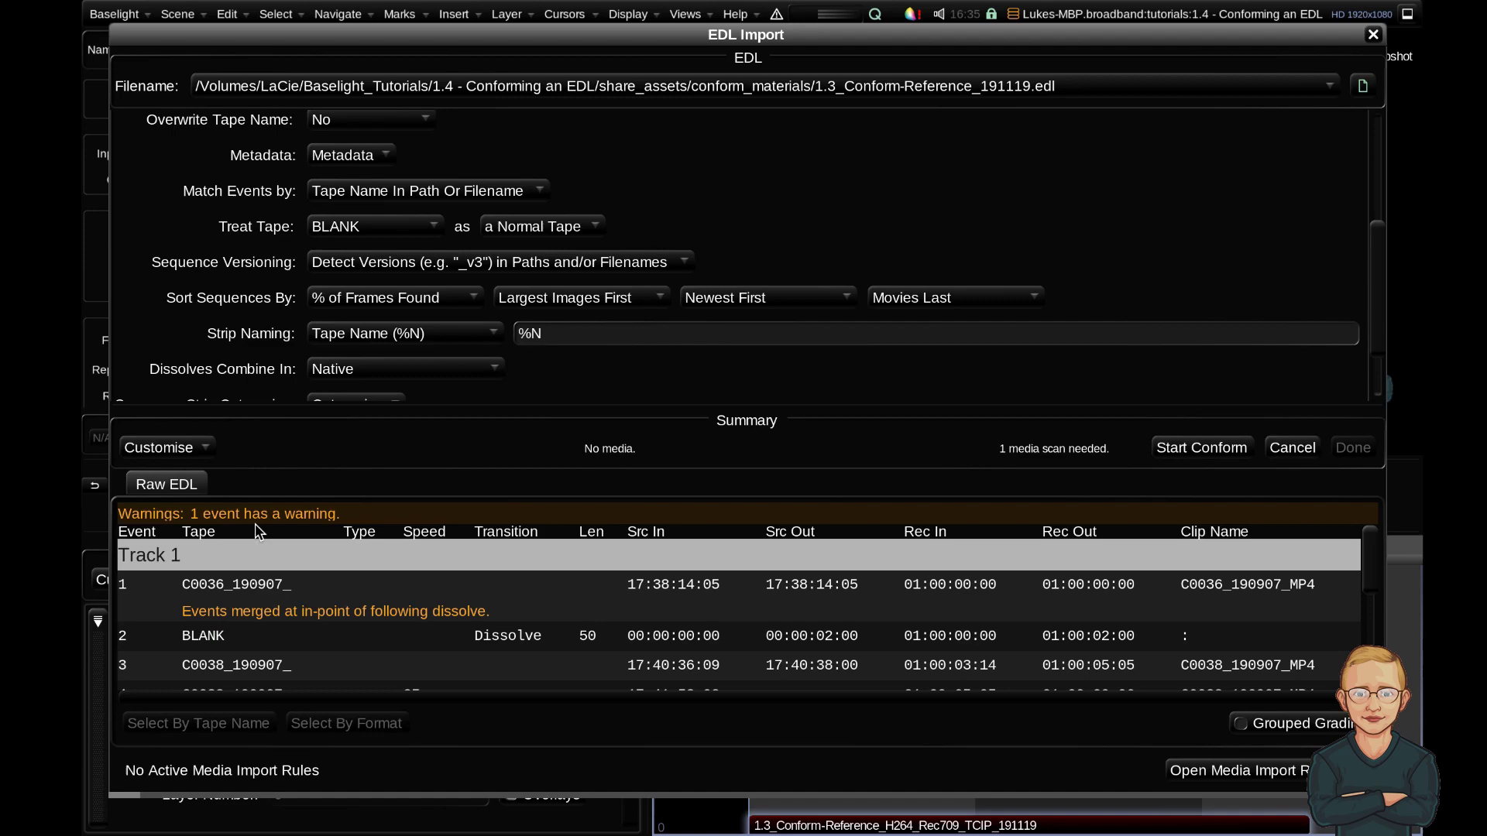
{"action": "left_click", "coordinate": [685, 14]}
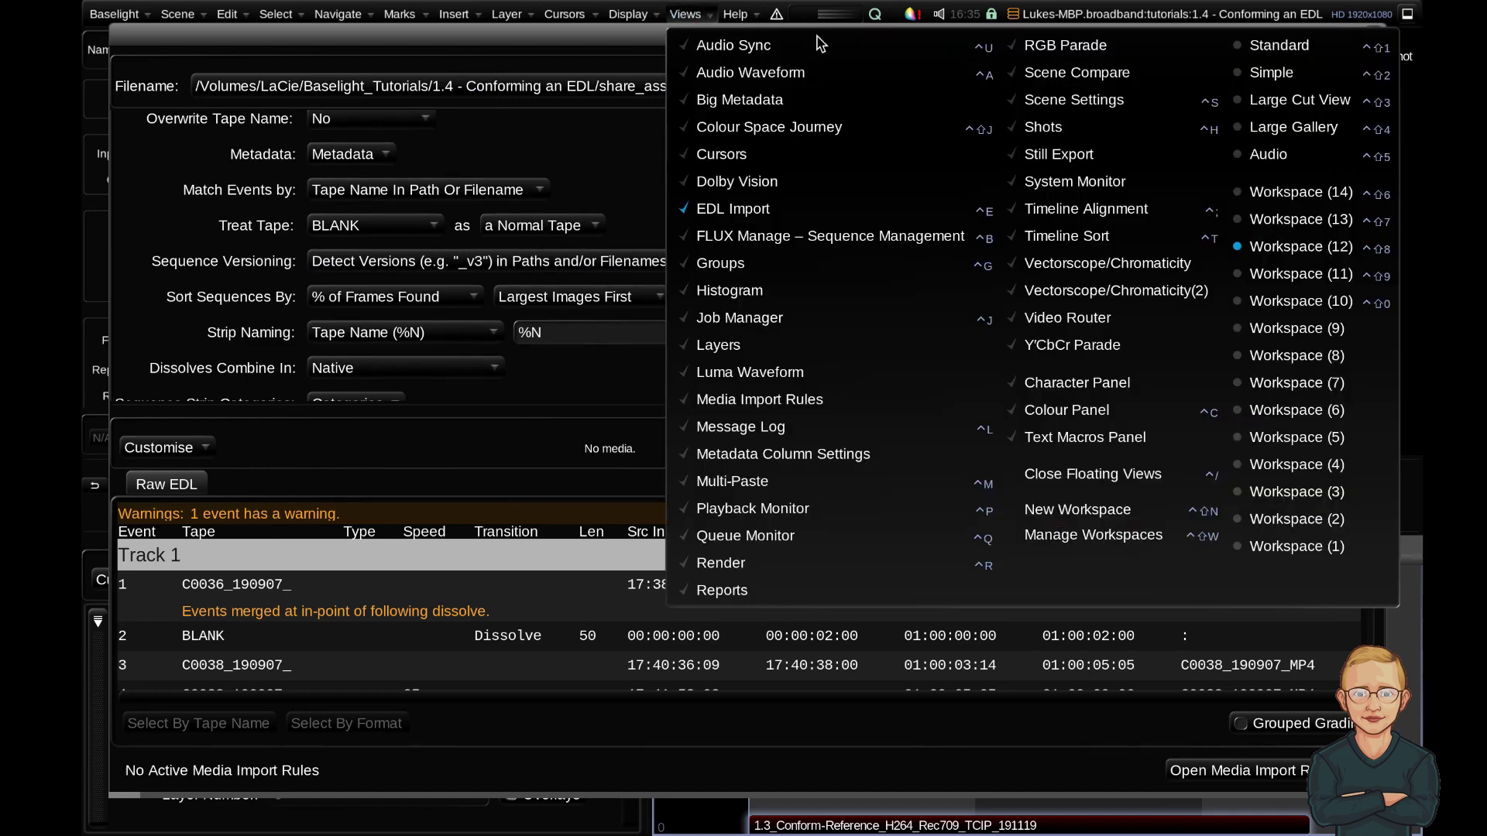
{"action": "left_click", "coordinate": [751, 233]}
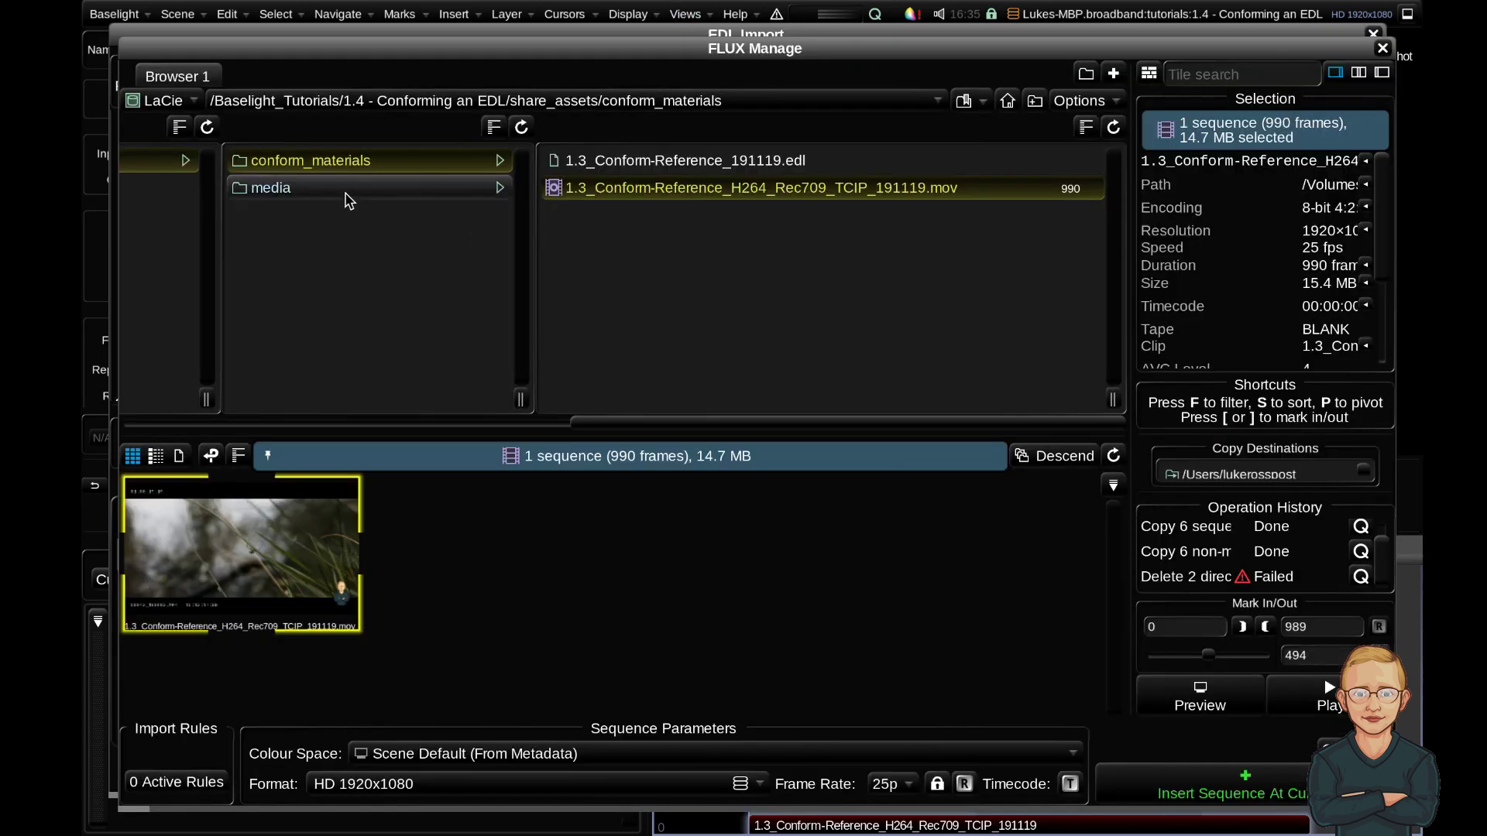
{"action": "left_click", "coordinate": [341, 189]}
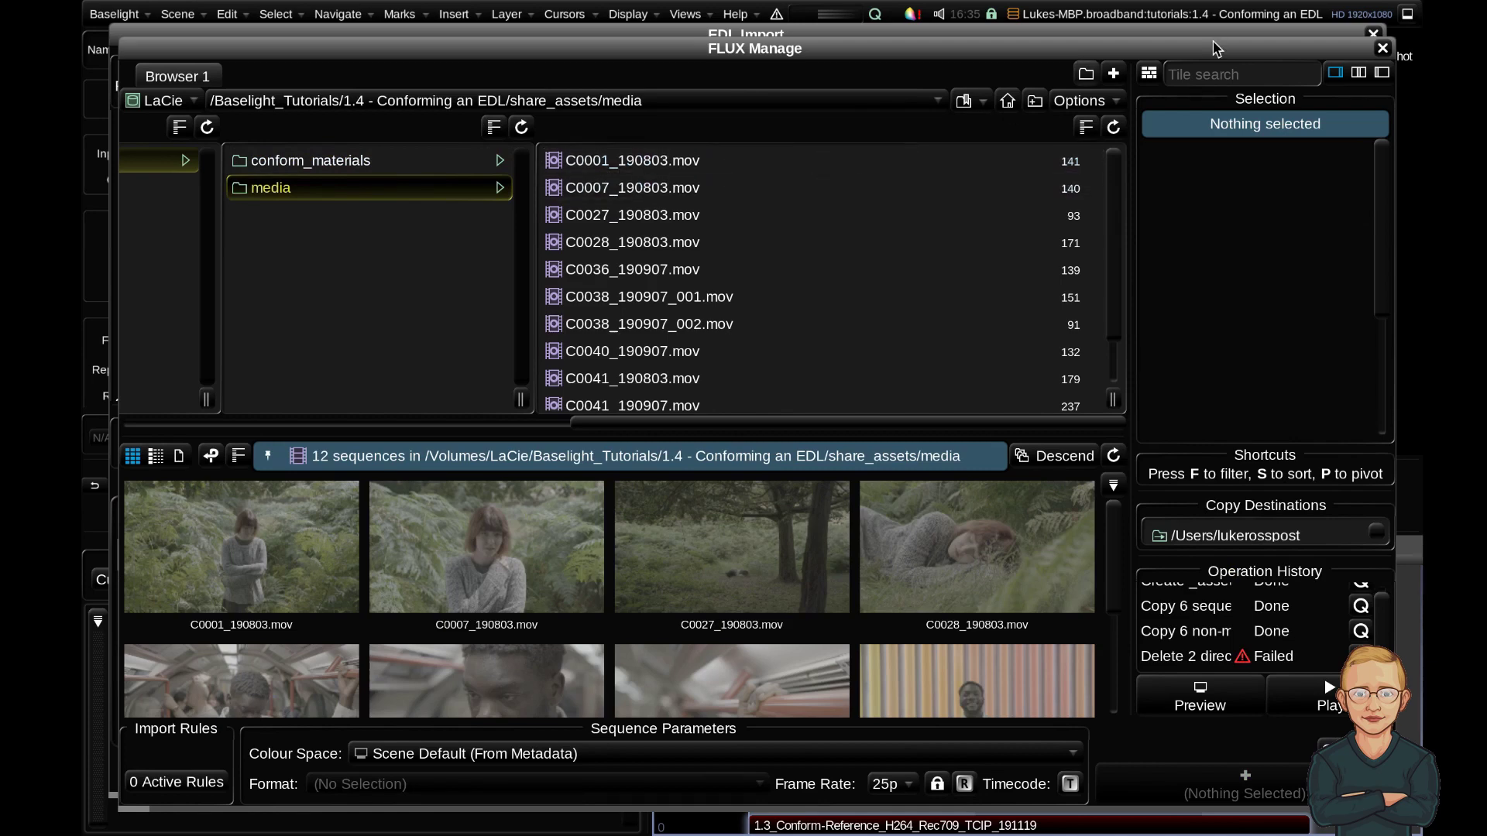
{"action": "left_click", "coordinate": [1381, 49]}
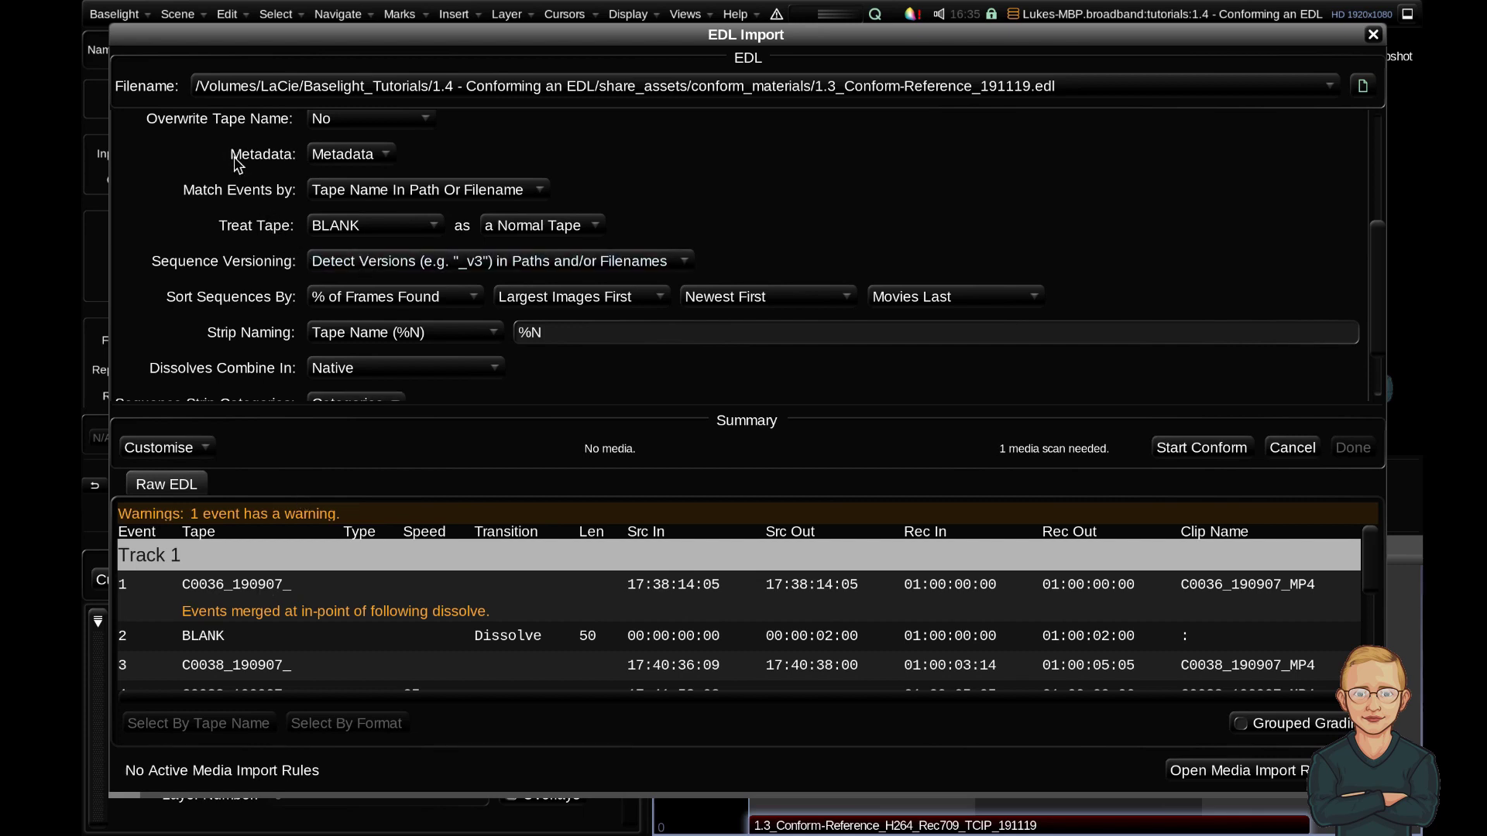
Step: Set Overwrite Tape Name to With Clip Name, using the first 12 characters, then review the events
{"action": "scroll", "coordinate": [236, 164], "scroll_direction": "up", "scroll_amount": 2}
{"action": "left_click", "coordinate": [352, 186]}
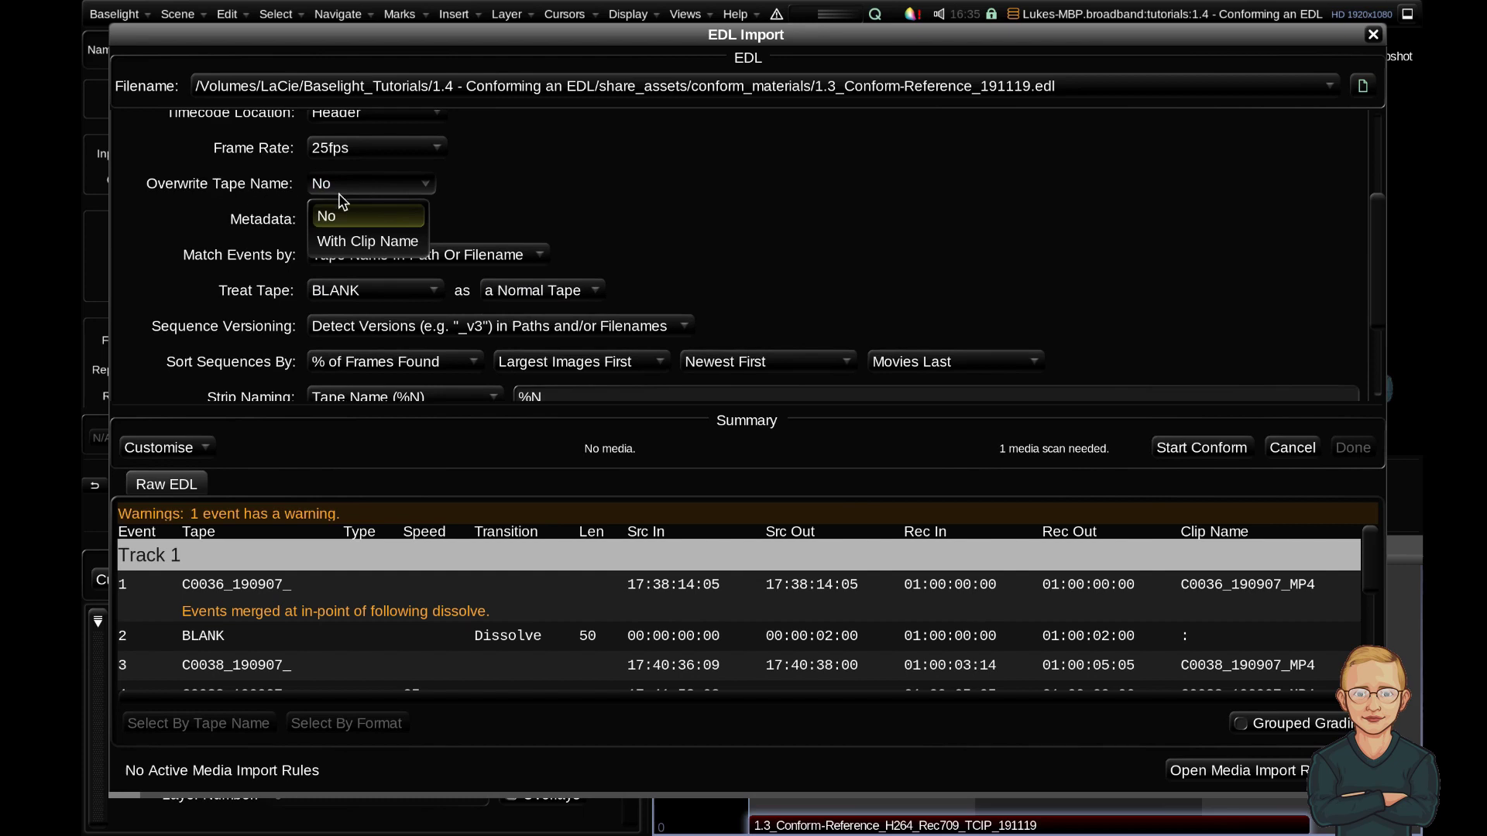
{"action": "left_click", "coordinate": [347, 246]}
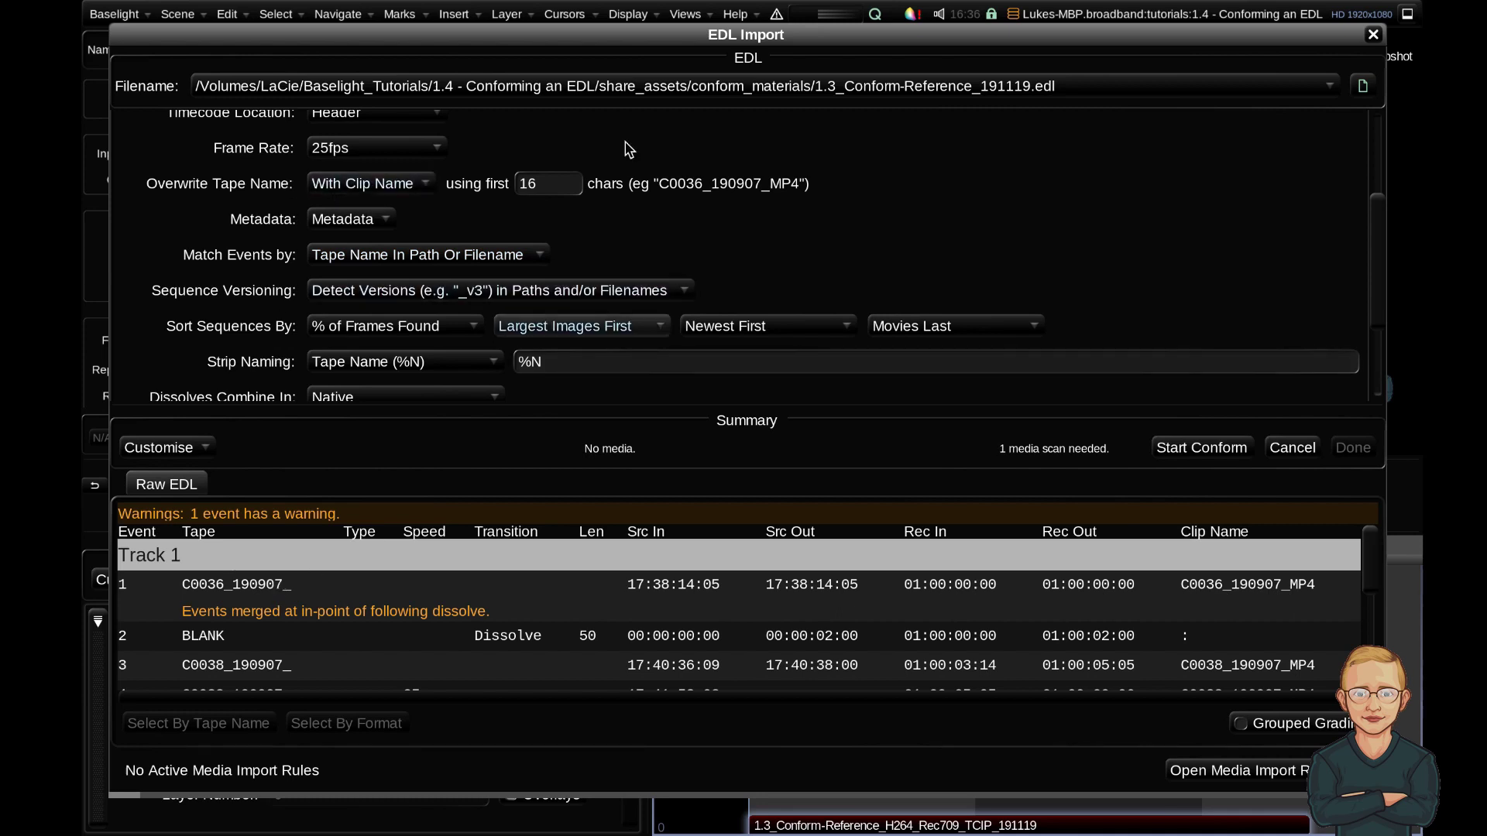
{"action": "left_click", "coordinate": [563, 181]}
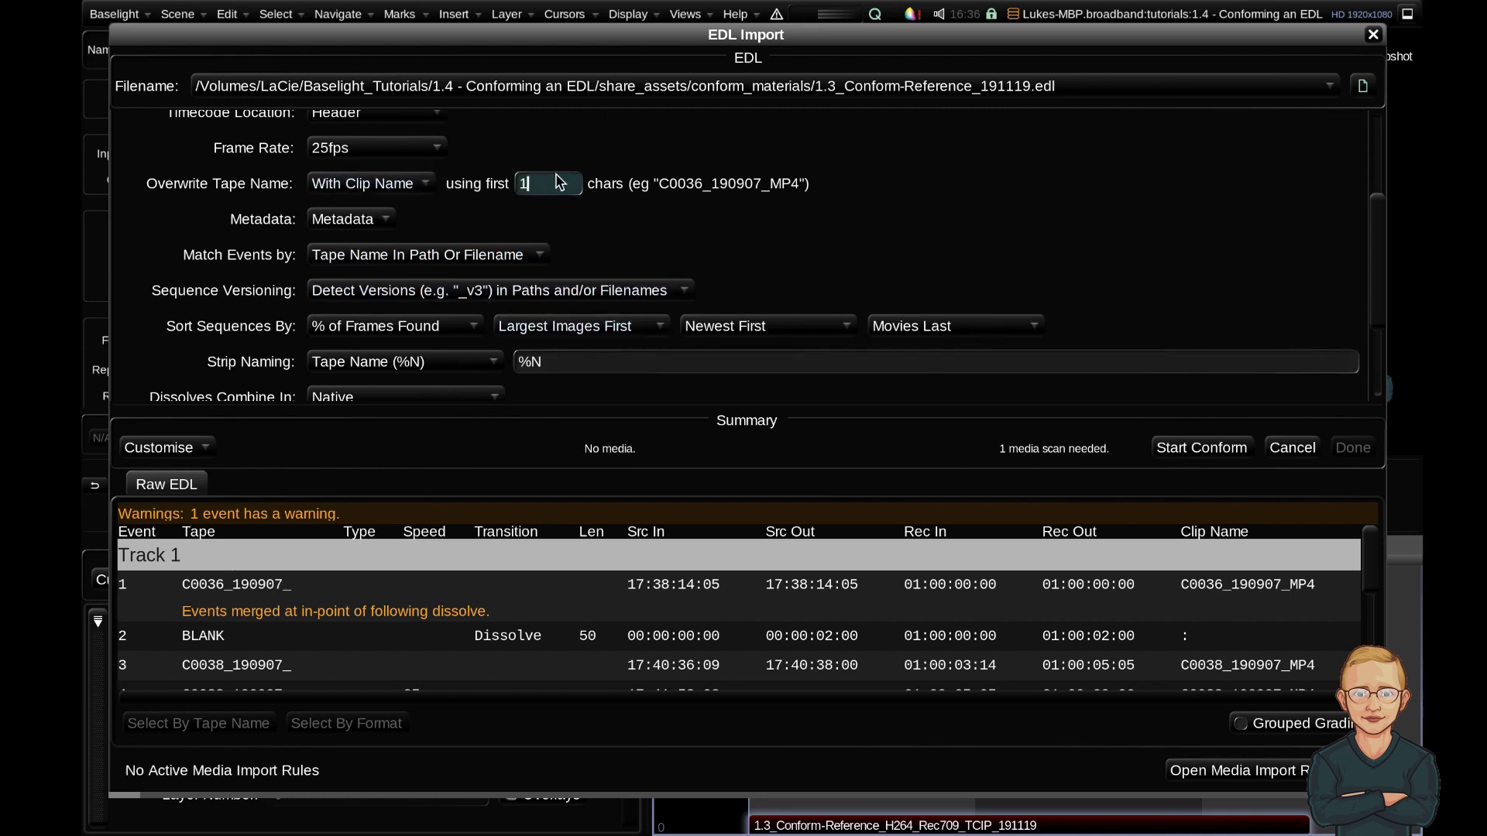
{"action": "key", "text": "Return"}
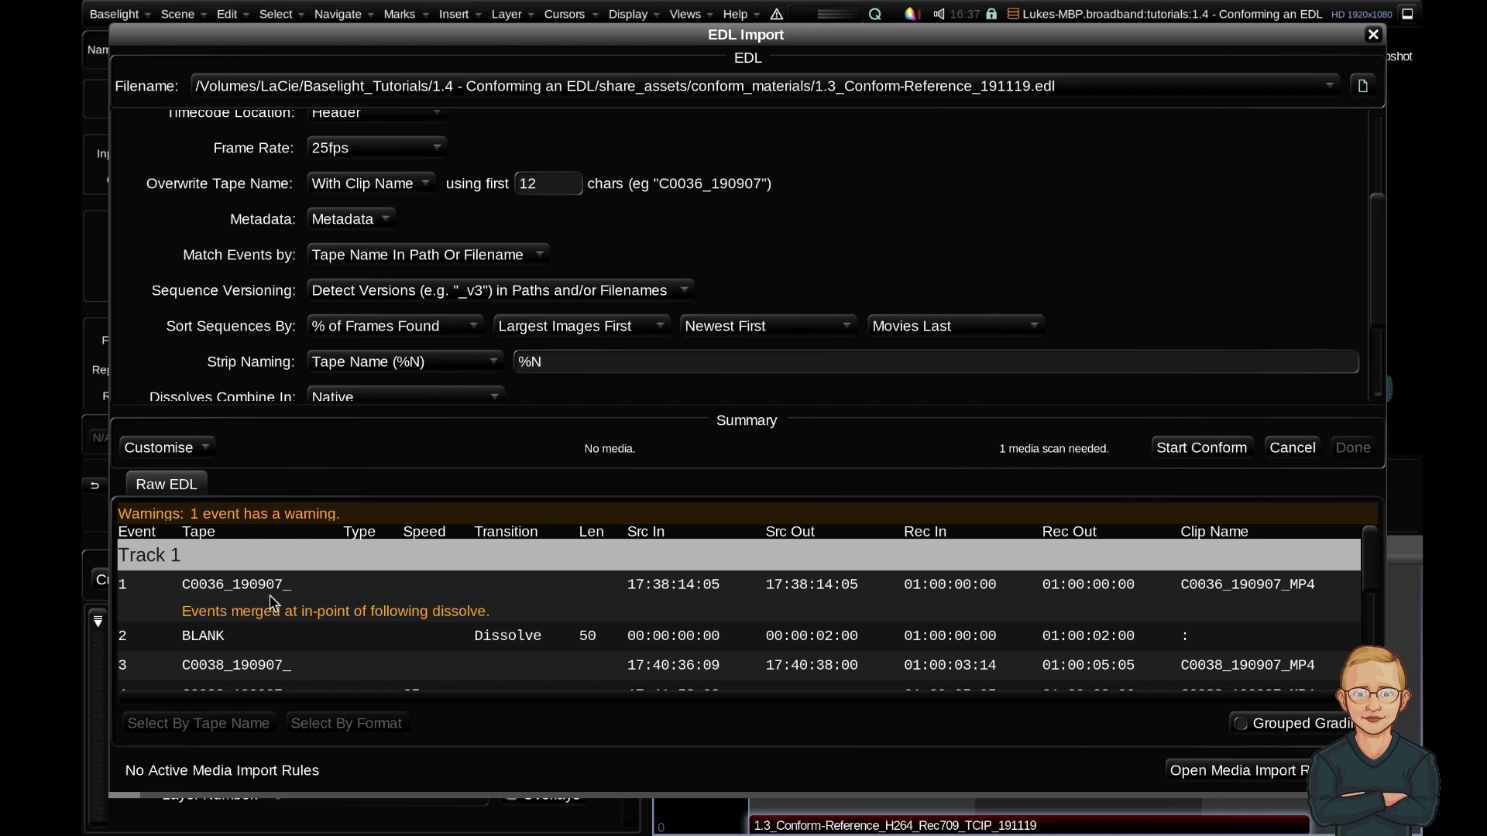
{"action": "scroll", "coordinate": [232, 233], "scroll_direction": "down", "scroll_amount": 2}
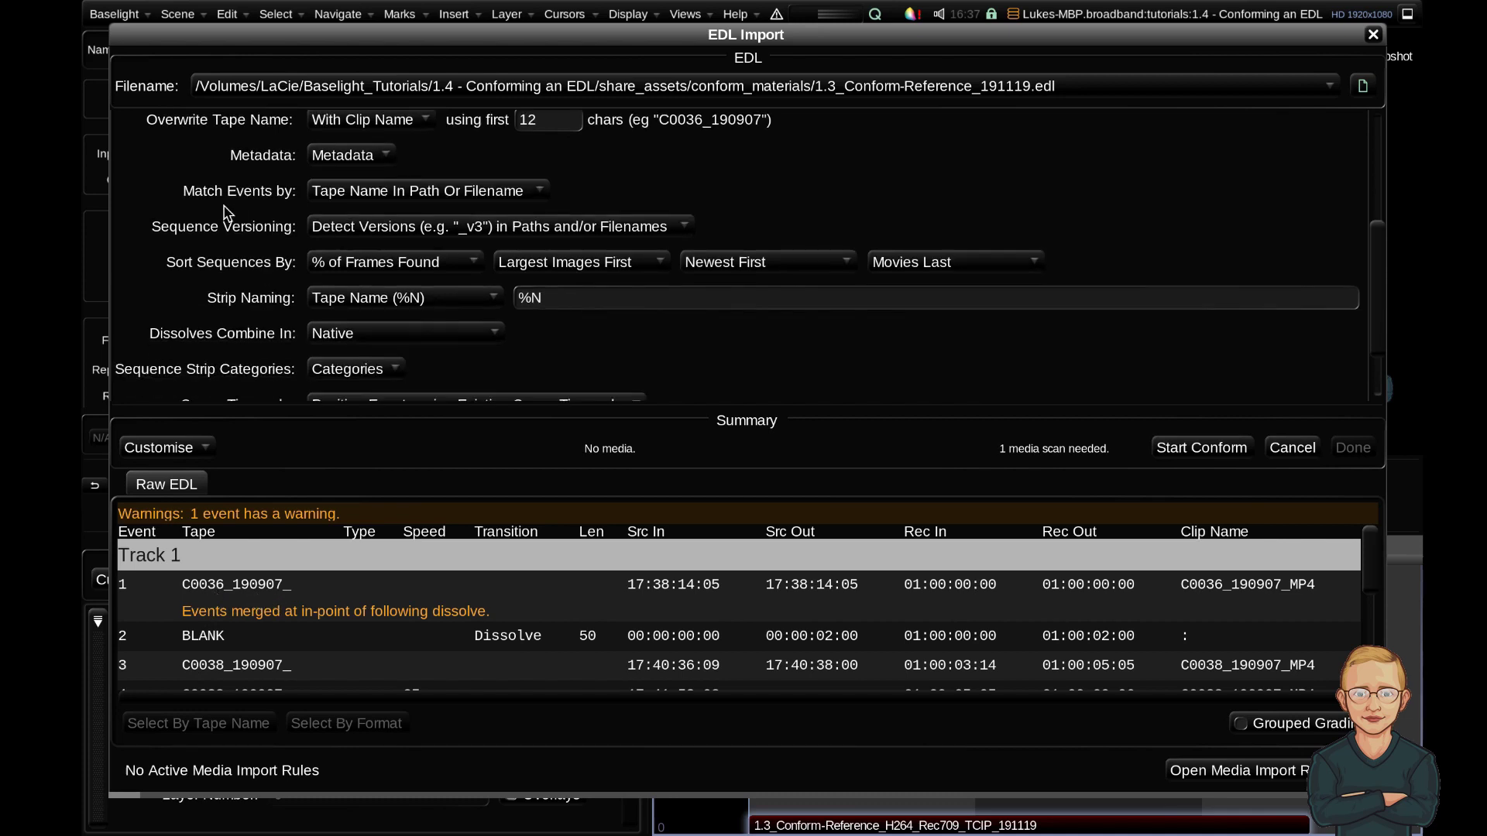
{"action": "scroll", "coordinate": [213, 236], "scroll_direction": "down", "scroll_amount": 2}
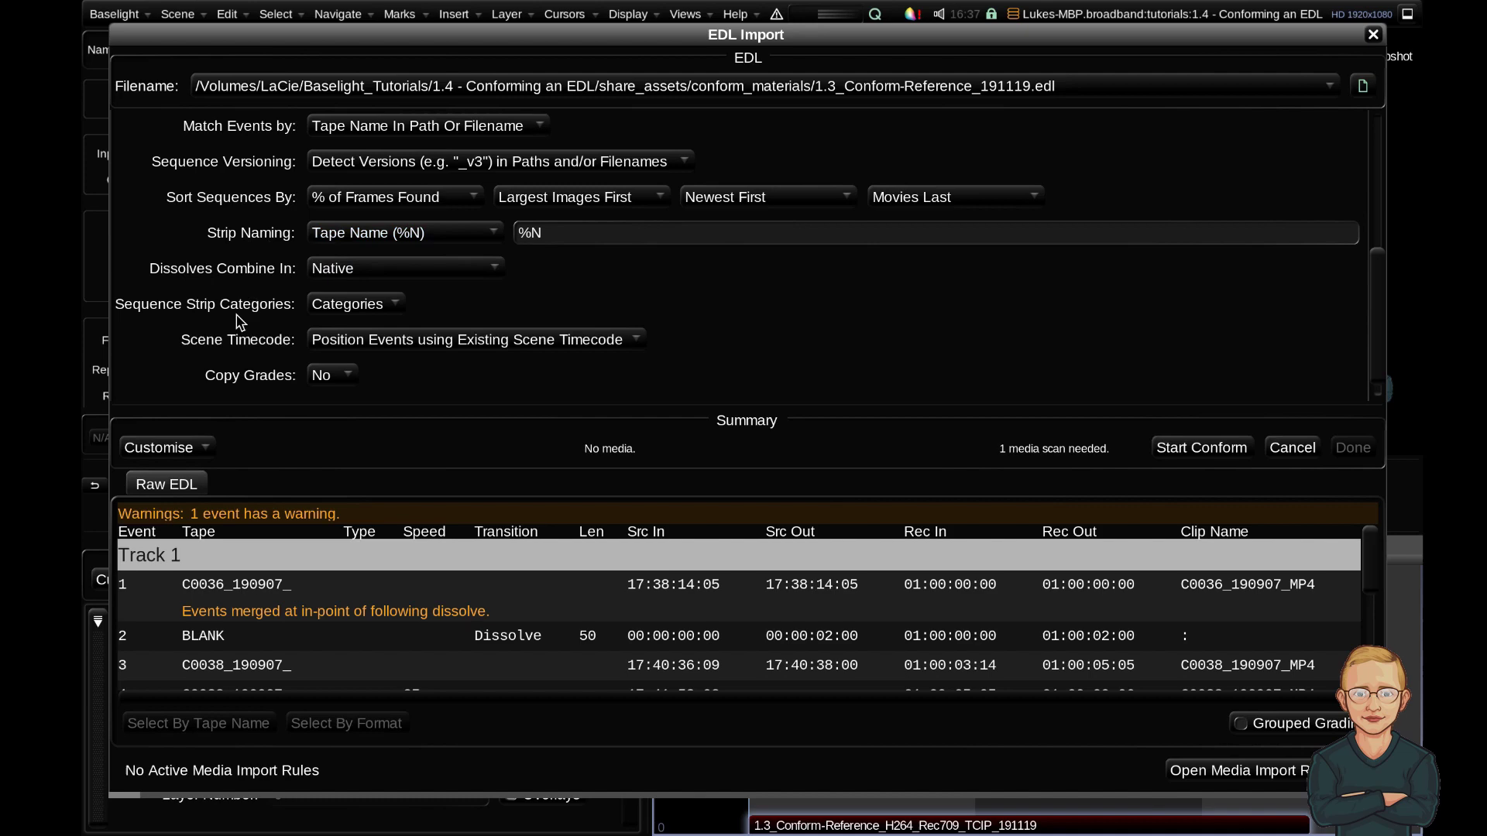
{"action": "scroll", "coordinate": [266, 319], "scroll_direction": "down", "scroll_amount": 1}
{"action": "scroll", "coordinate": [266, 319], "scroll_direction": "down", "scroll_amount": 2}
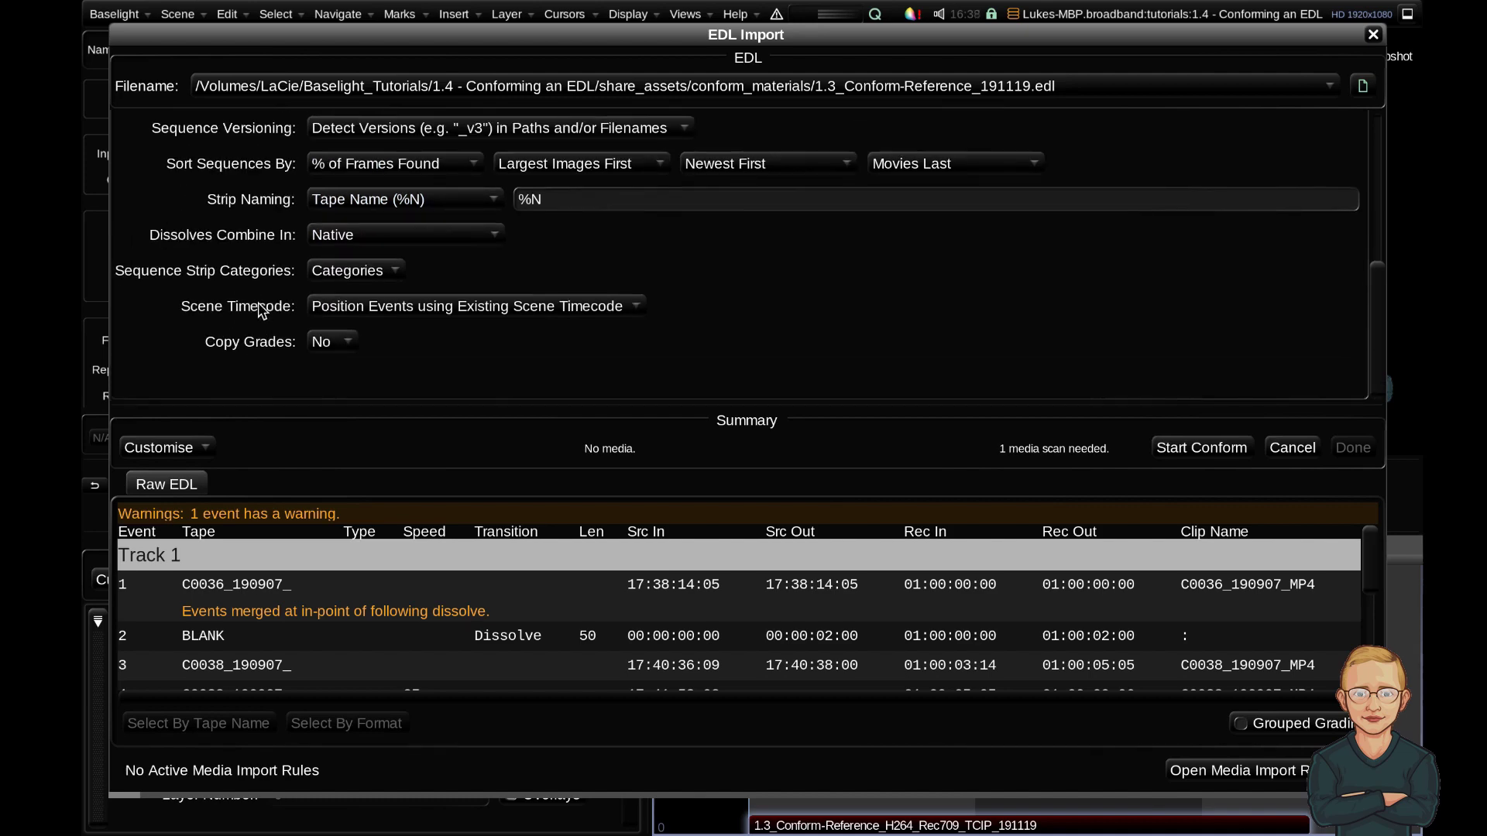
{"action": "scroll", "coordinate": [273, 304], "scroll_direction": "up", "scroll_amount": 5}
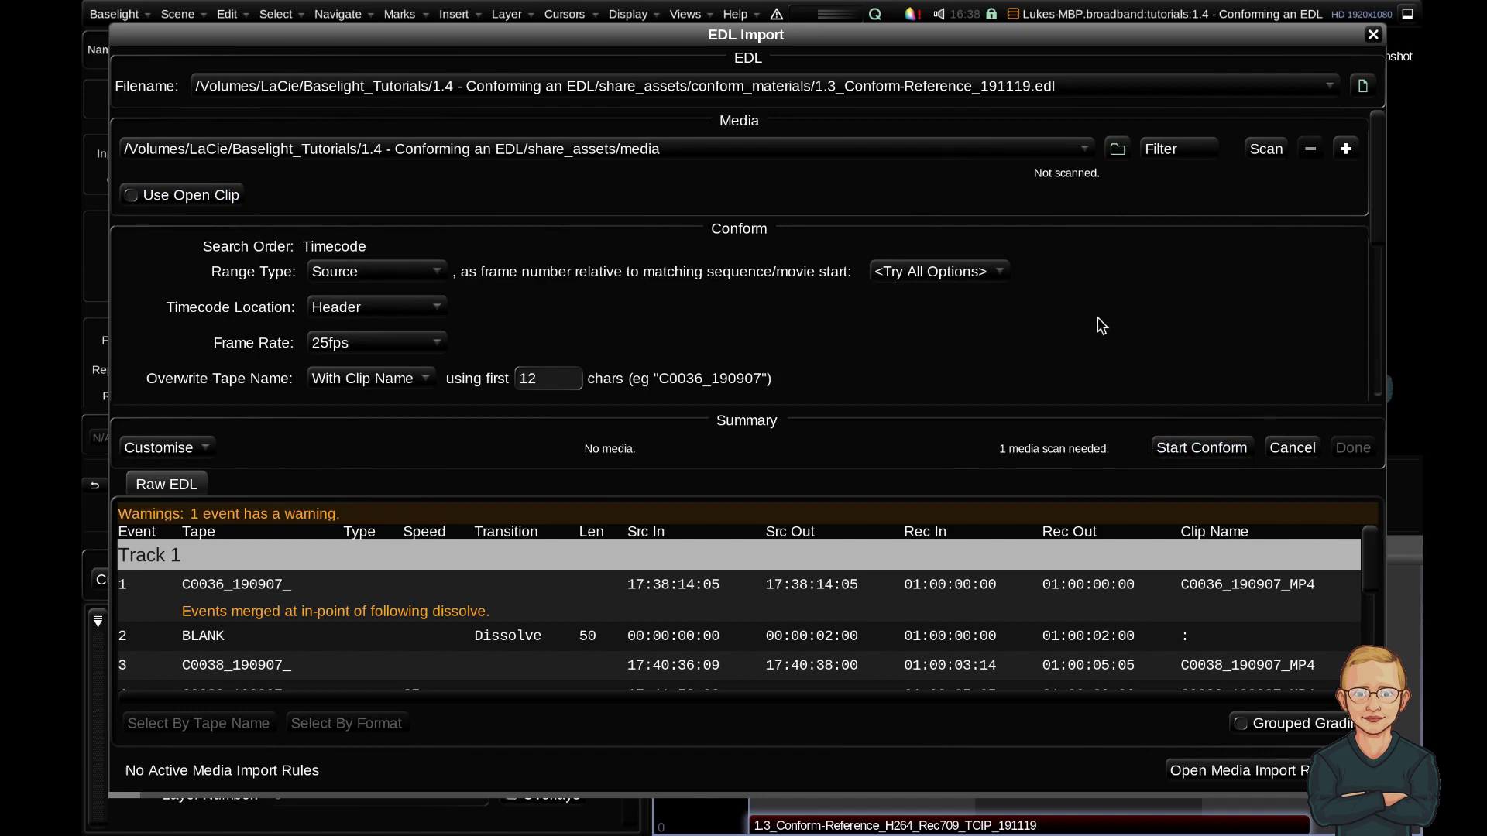
{"action": "left_click", "coordinate": [1373, 34]}
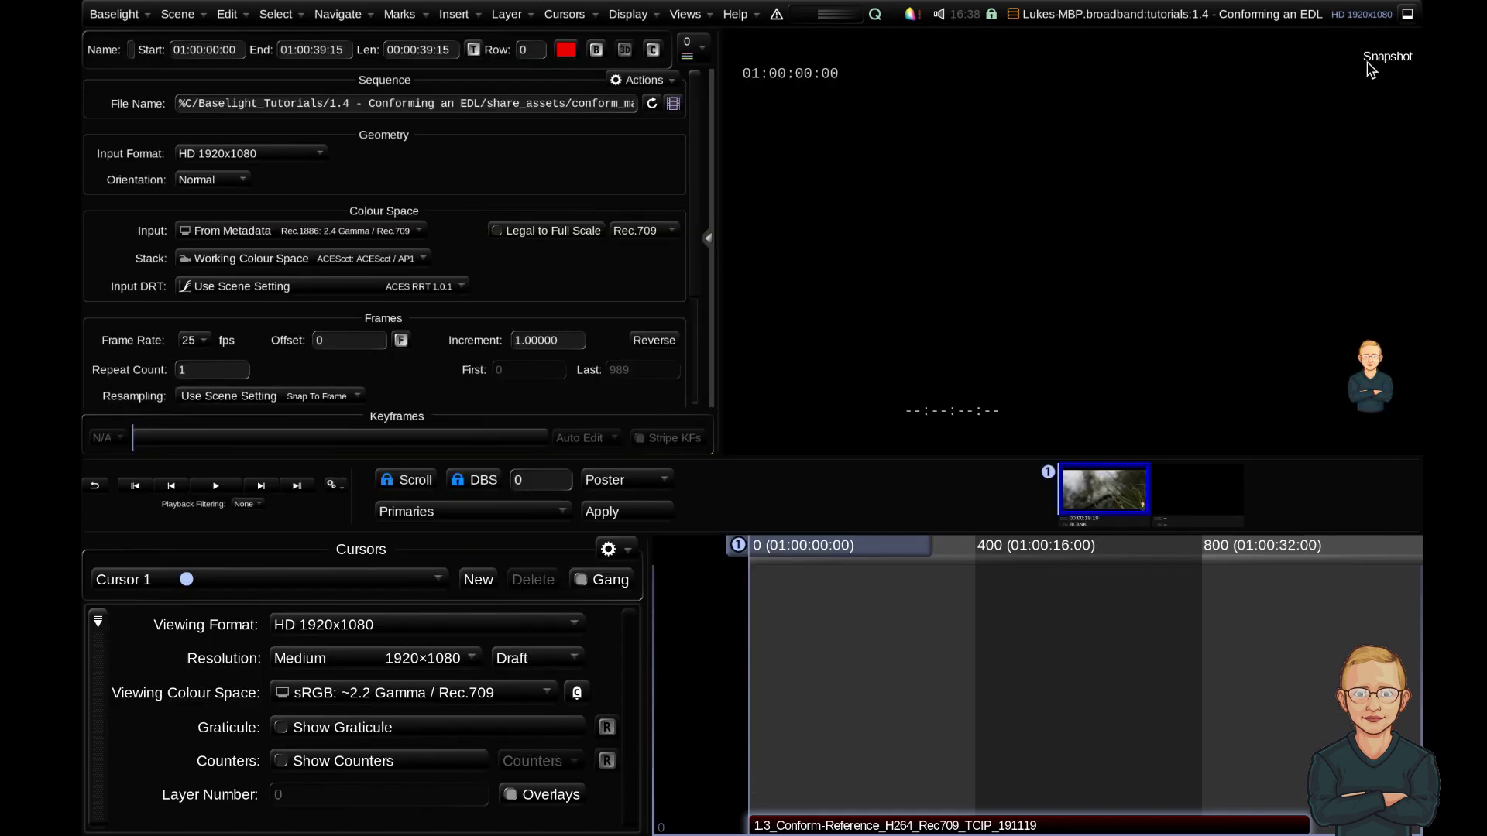
{"action": "left_click_drag", "start_coordinate": [752, 546], "coordinate": [626, 557]}
{"action": "left_click", "coordinate": [691, 15]}
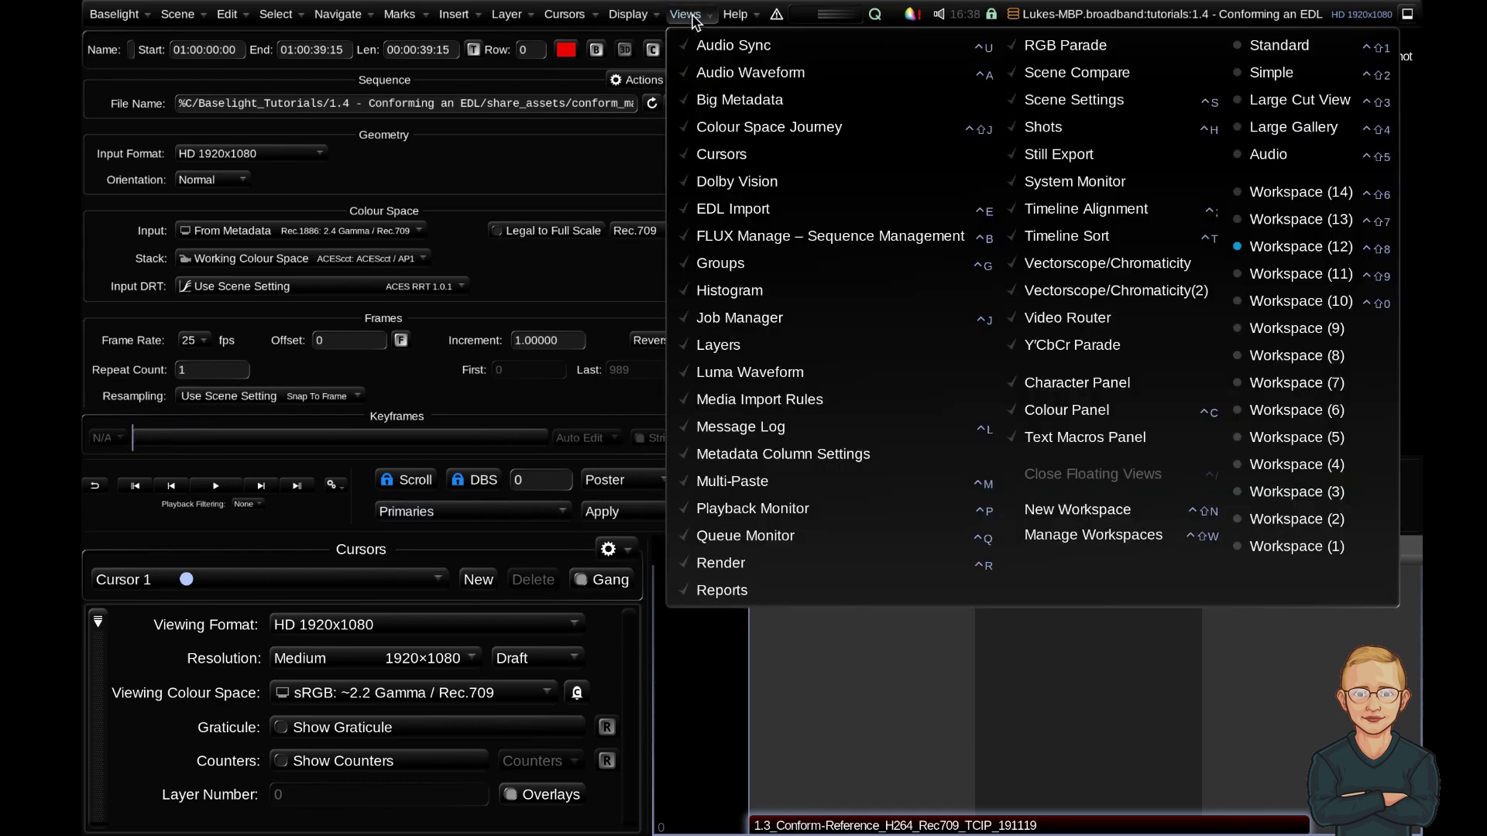
{"action": "left_click", "coordinate": [827, 209]}
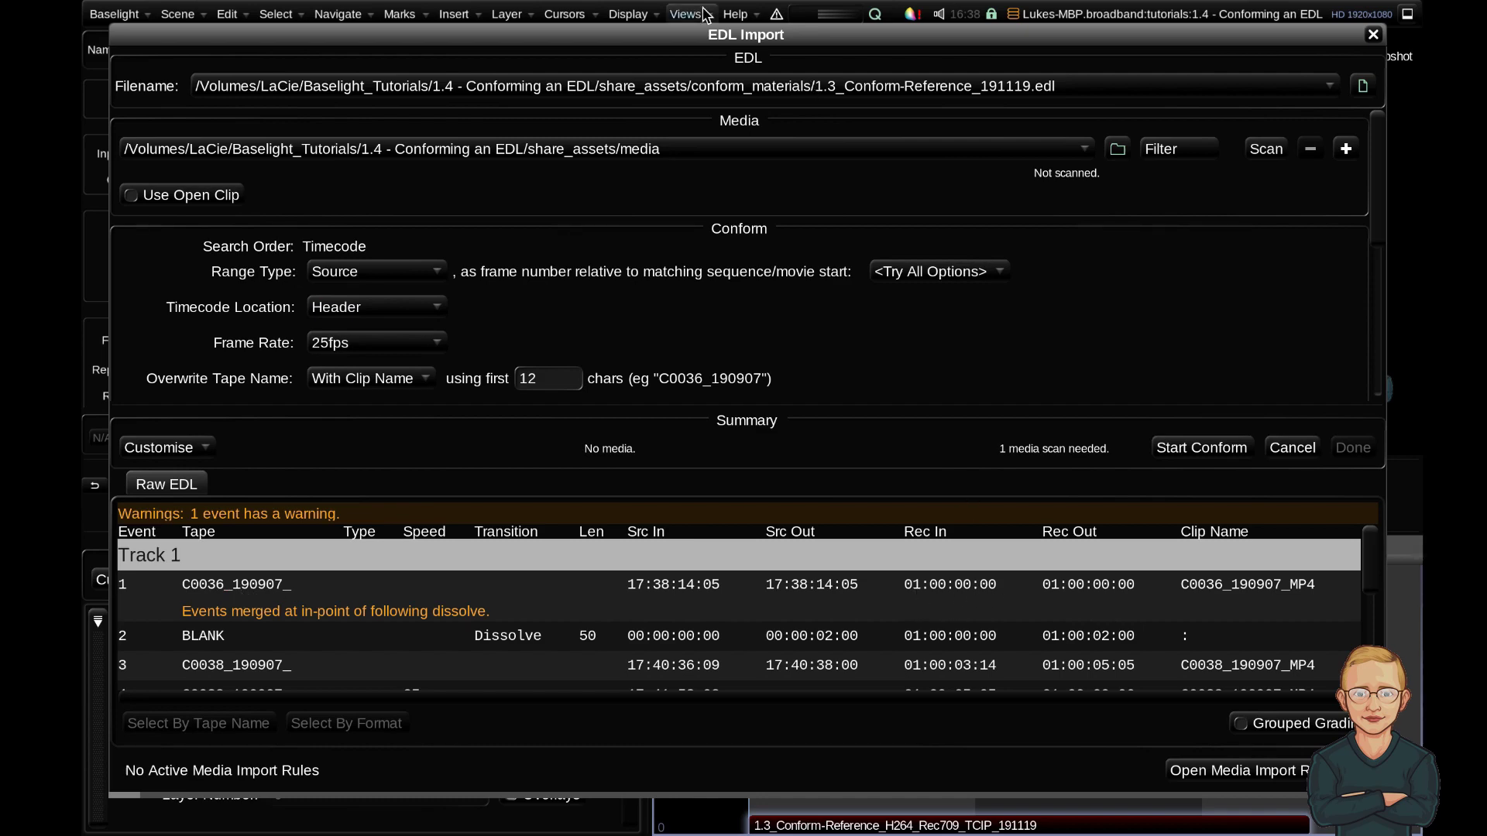
{"action": "key", "text": "Escape"}
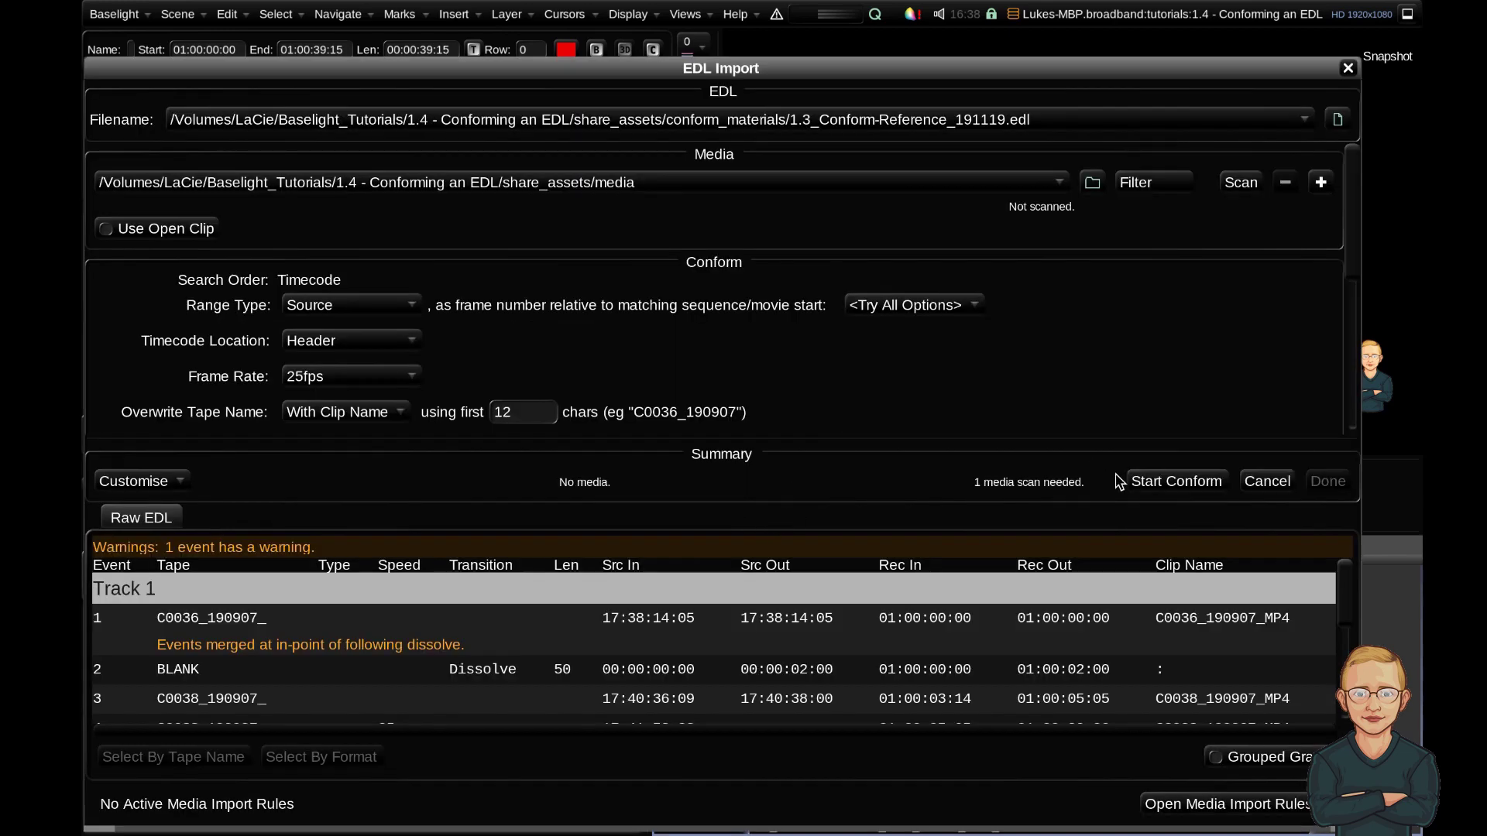
Step: Start the conform, review the matched events and warnings, then finish the import with Done
{"action": "left_click", "coordinate": [1175, 488]}
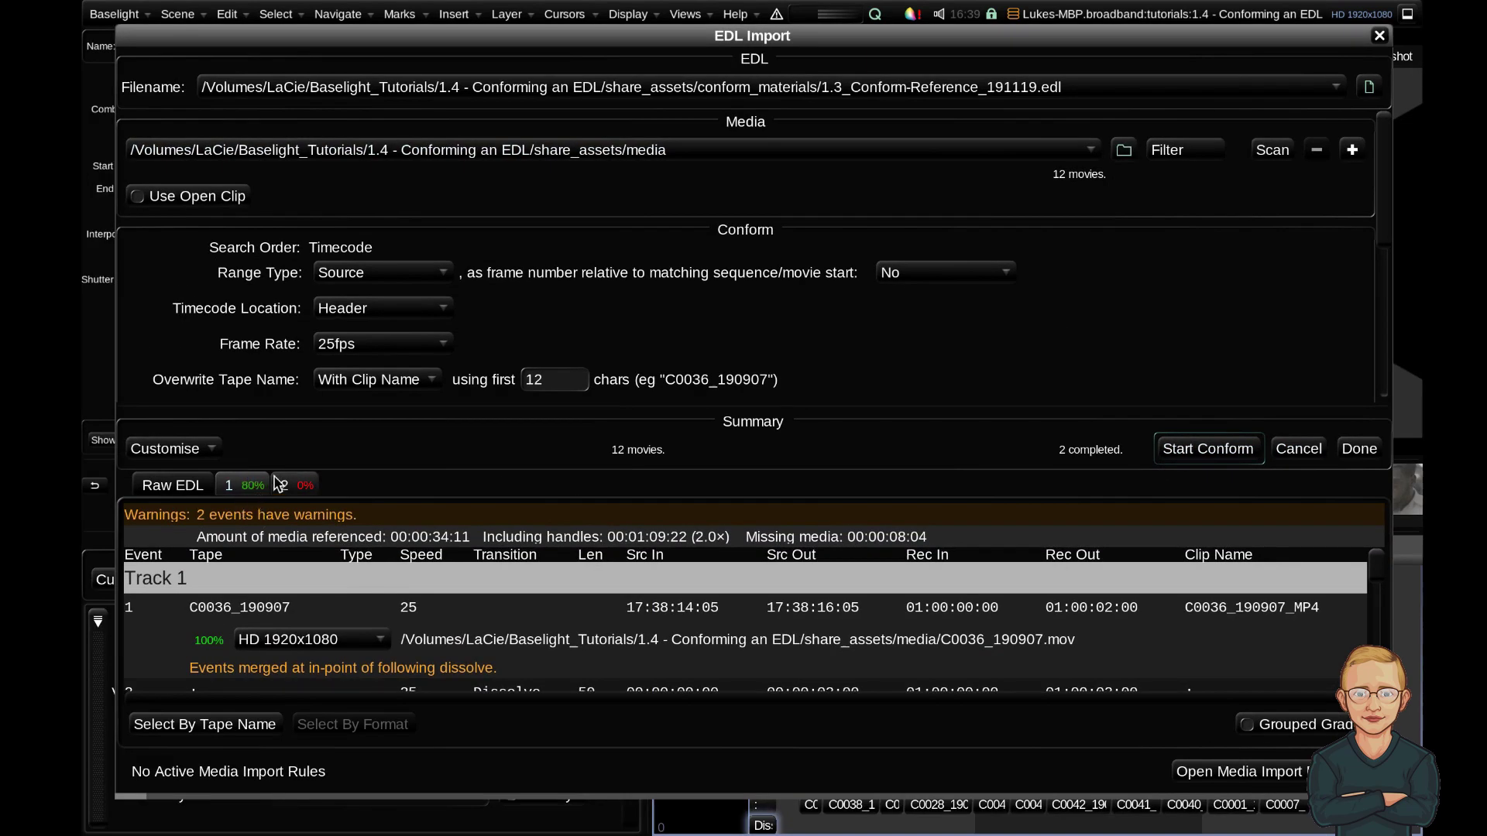
{"action": "scroll", "coordinate": [553, 640], "scroll_direction": "down", "scroll_amount": 5}
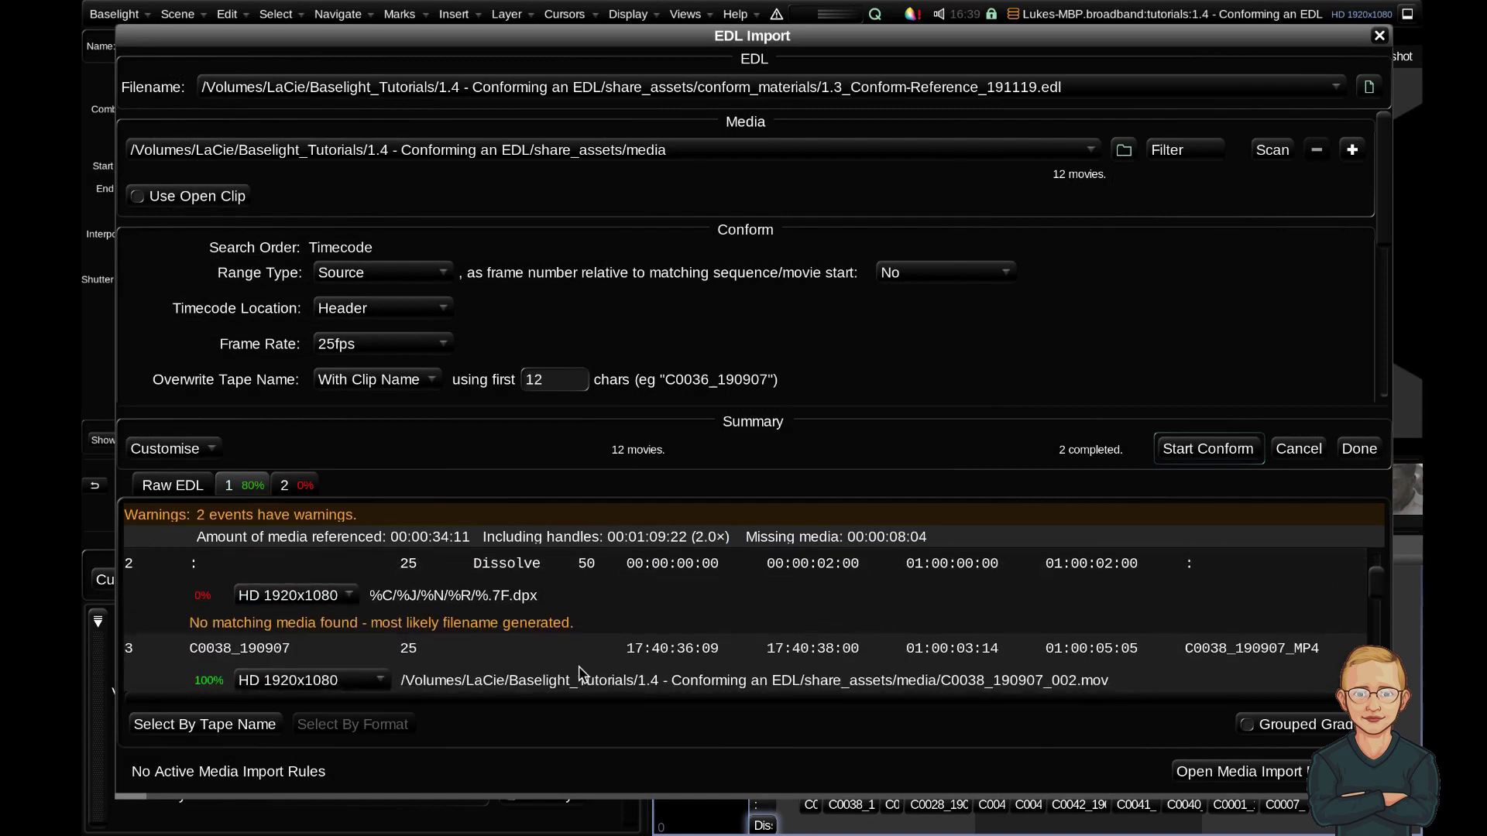
{"action": "scroll", "coordinate": [553, 640], "scroll_direction": "up", "scroll_amount": 2}
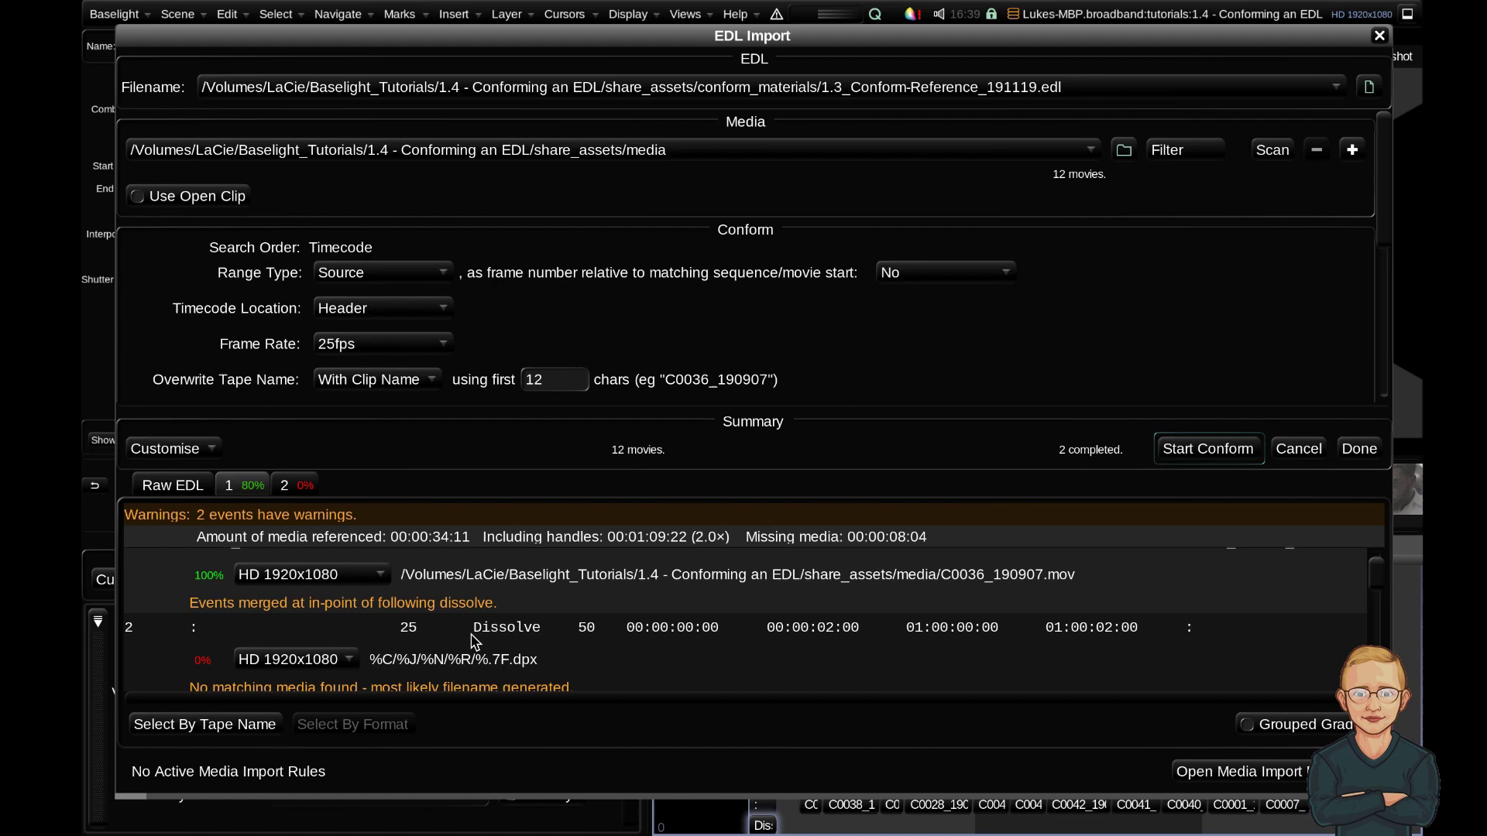
{"action": "scroll", "coordinate": [472, 631], "scroll_direction": "down", "scroll_amount": 10}
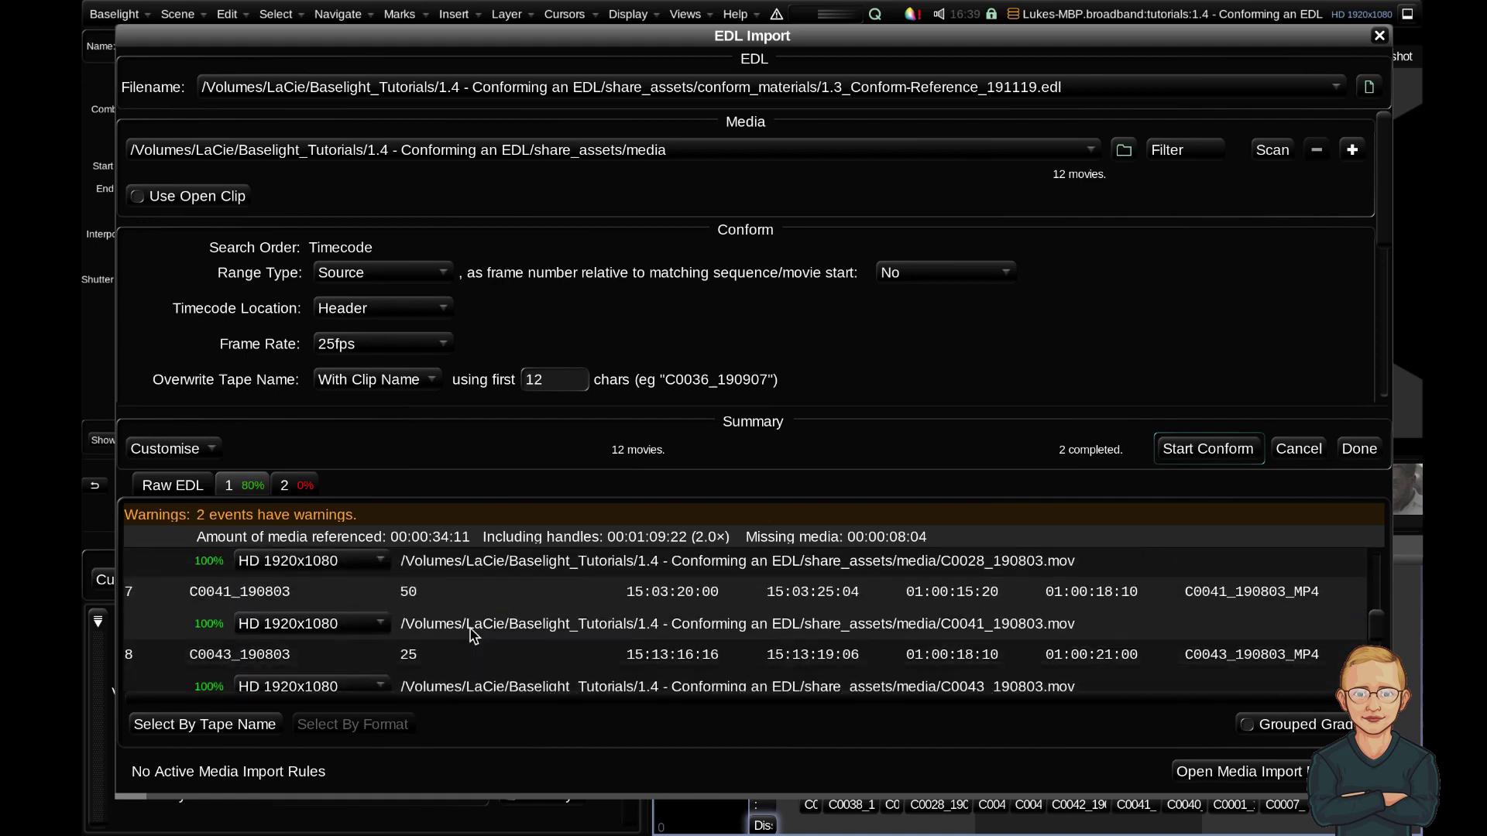
{"action": "scroll", "coordinate": [474, 637], "scroll_direction": "down", "scroll_amount": 5}
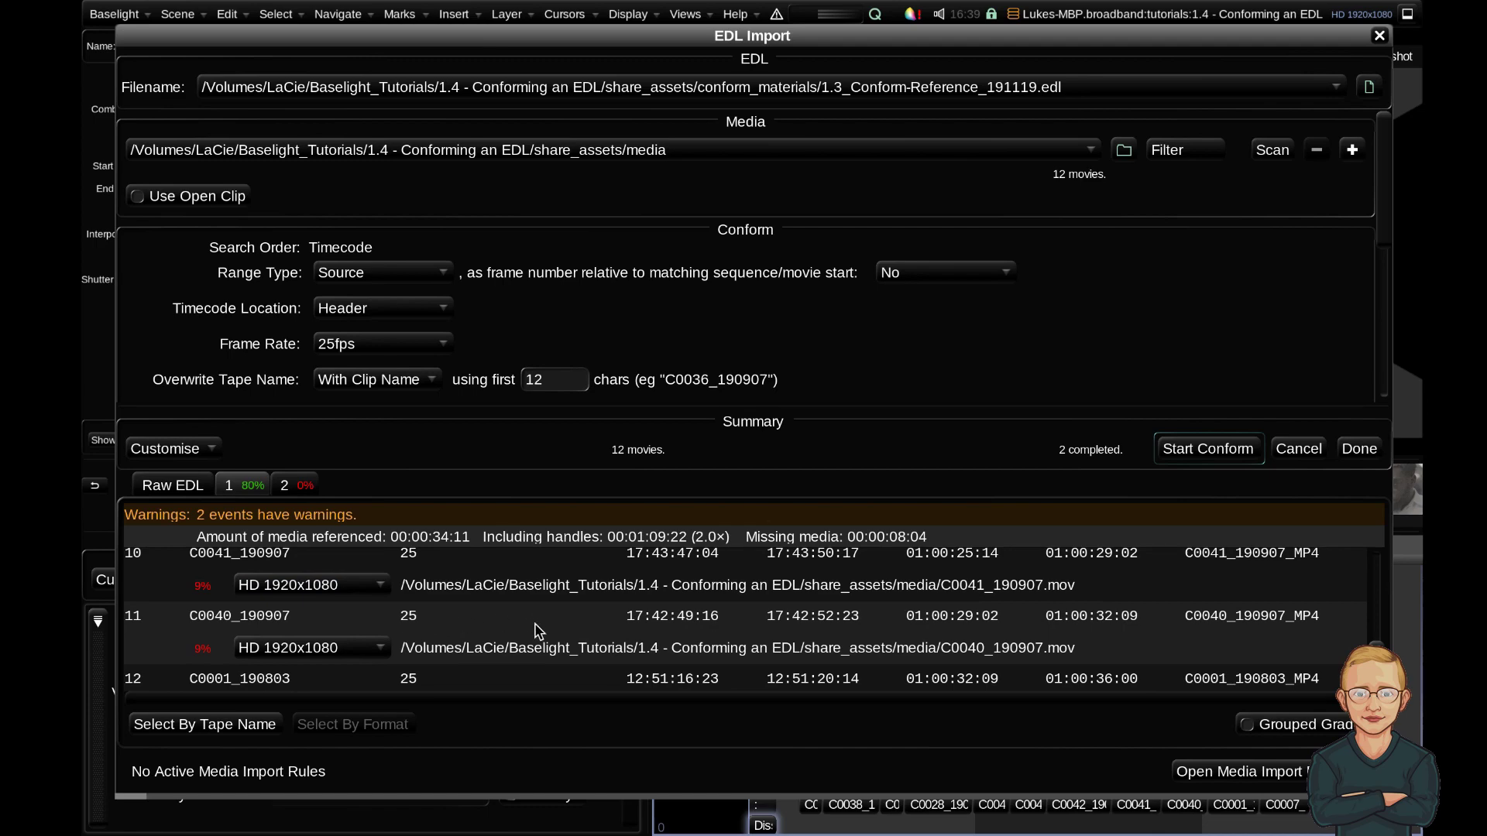
{"action": "scroll", "coordinate": [540, 623], "scroll_direction": "down", "scroll_amount": 3}
{"action": "scroll", "coordinate": [541, 629], "scroll_direction": "up", "scroll_amount": 15}
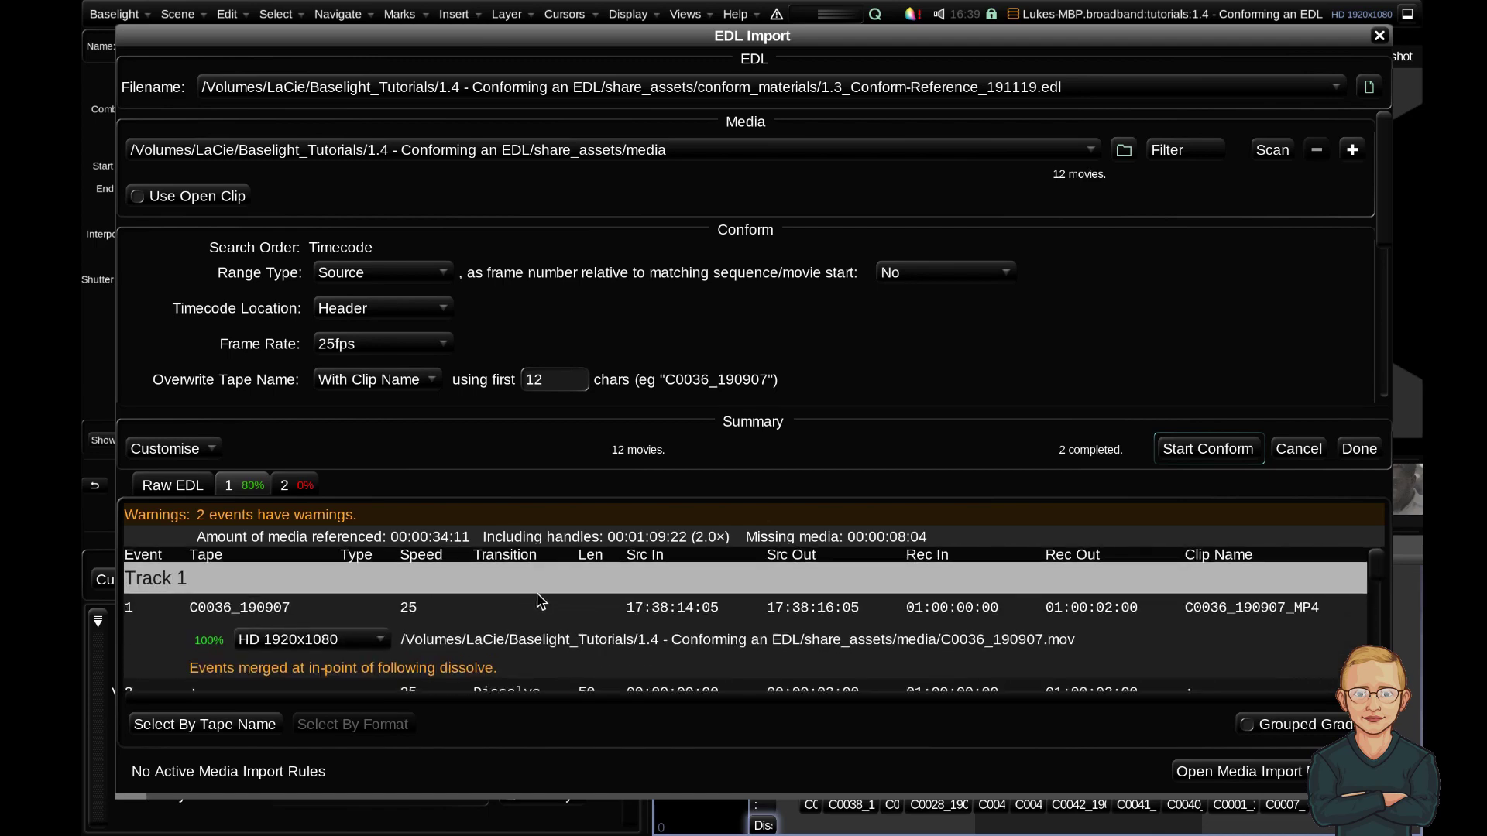
{"action": "left_click", "coordinate": [1359, 452]}
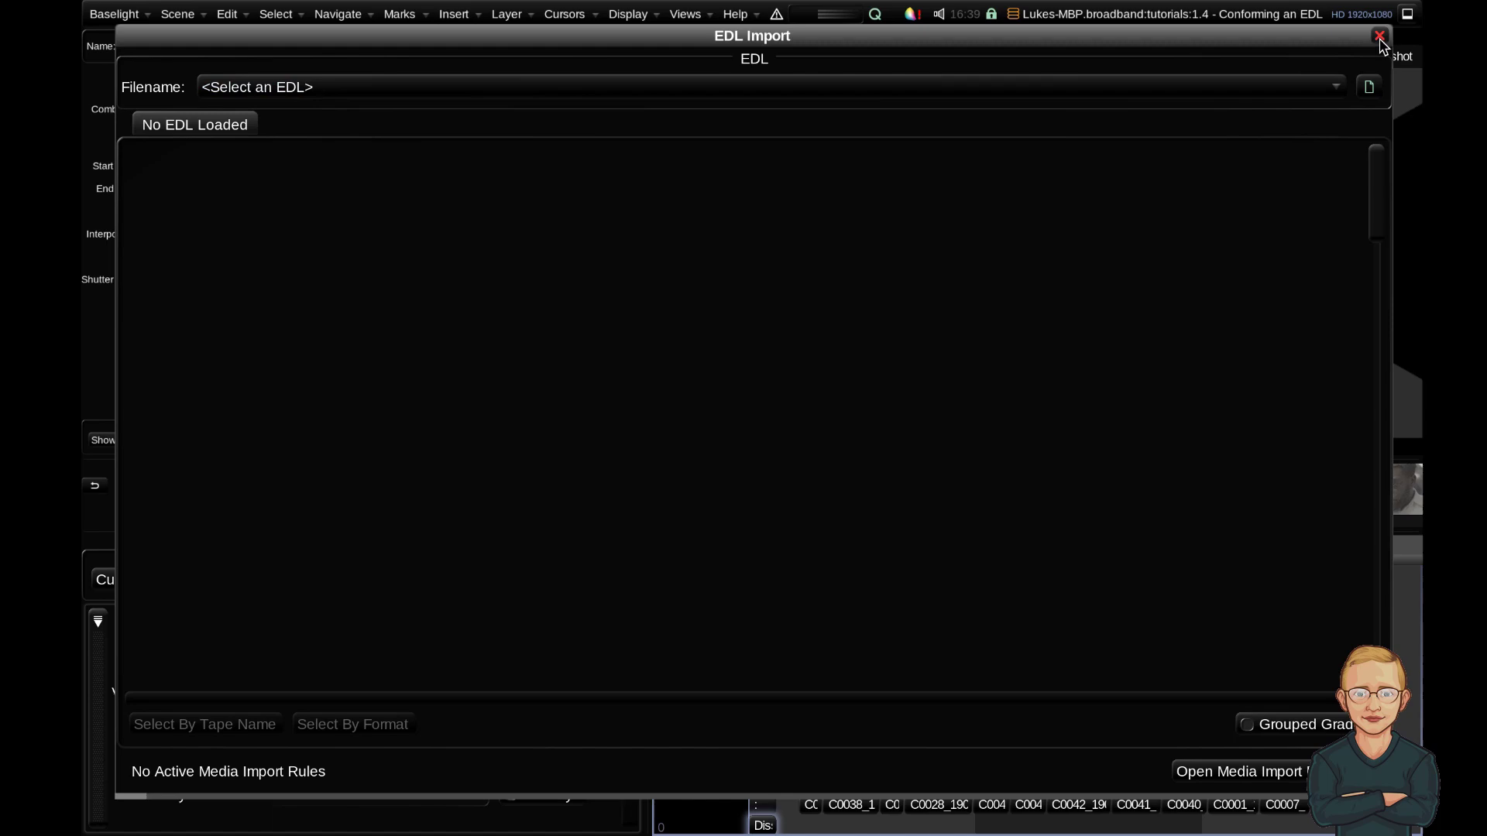
{"action": "left_click", "coordinate": [1380, 37]}
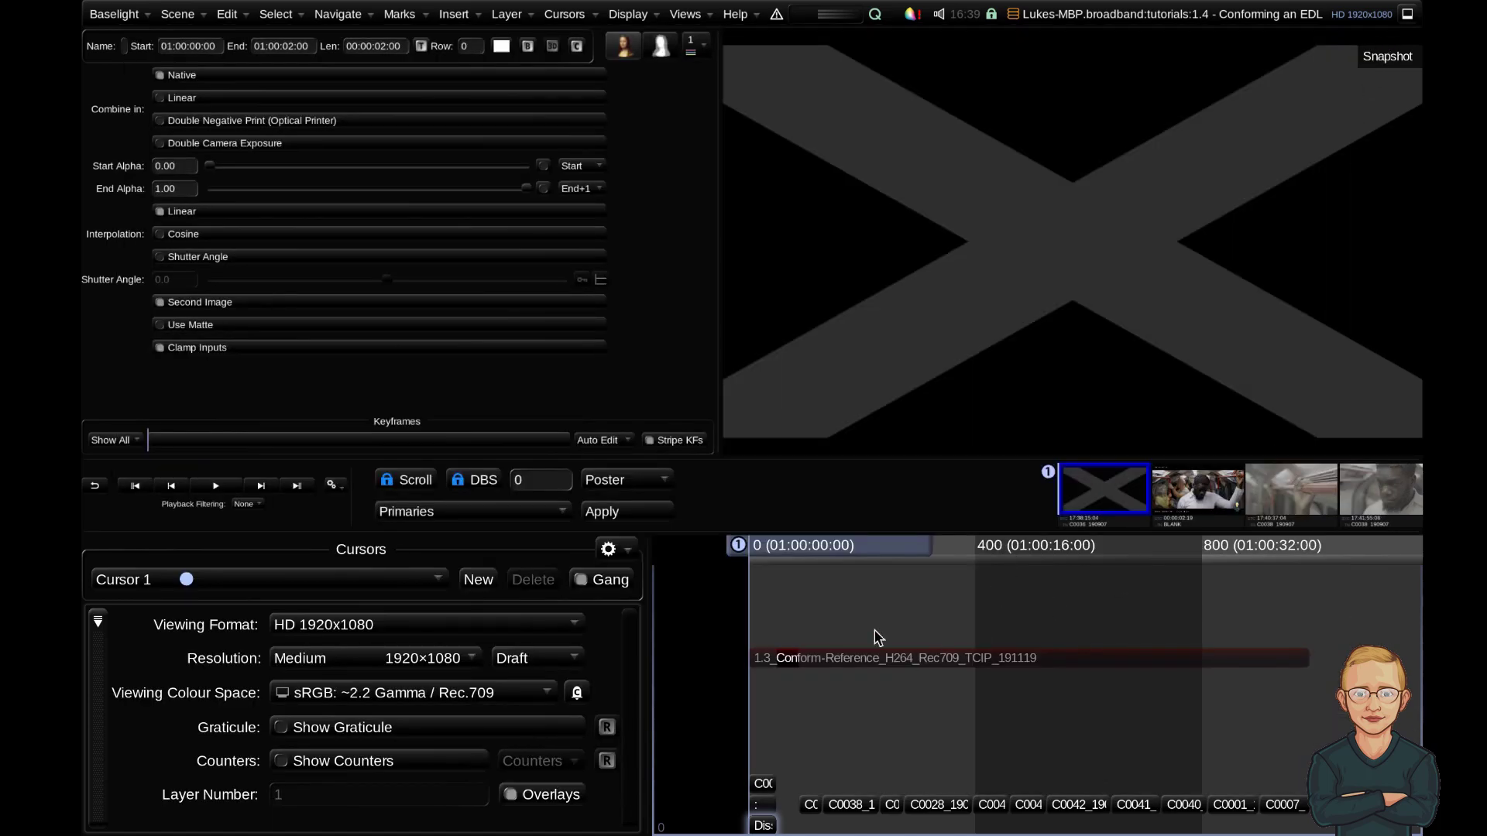
{"action": "left_click_drag", "start_coordinate": [790, 555], "coordinate": [1075, 577]}
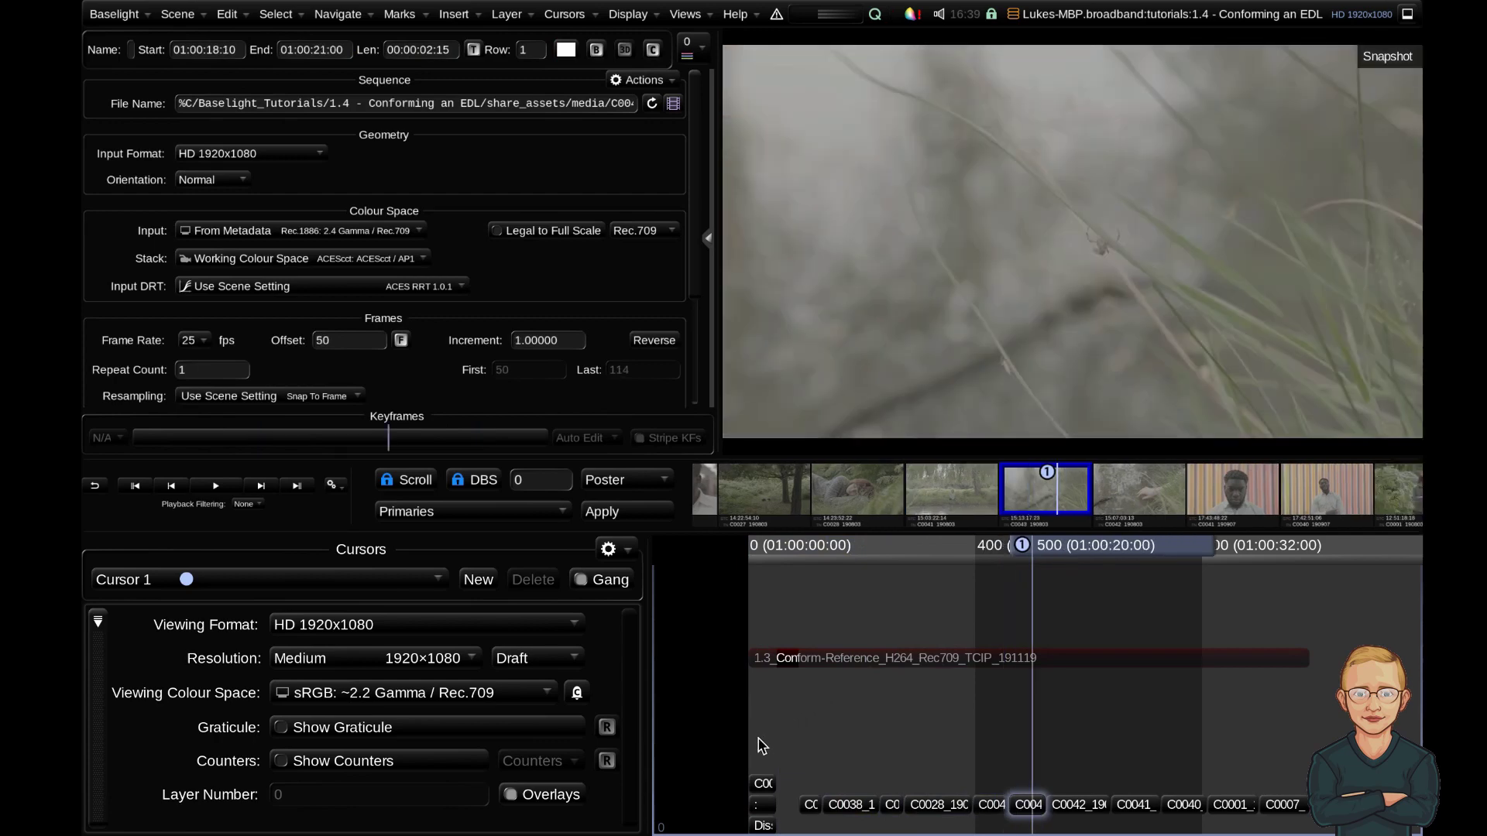
{"action": "left_click", "coordinate": [762, 746]}
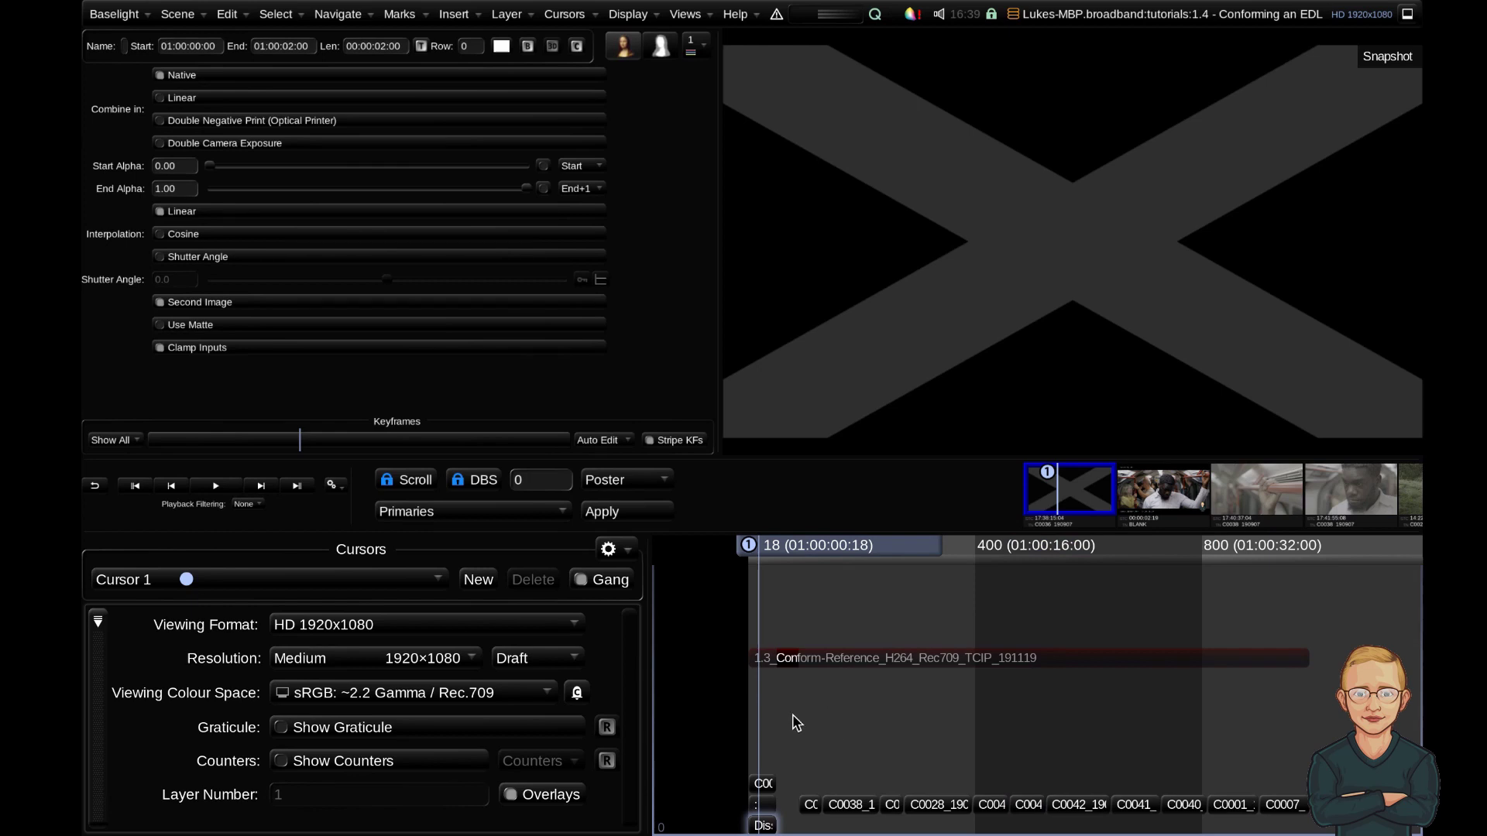
{"action": "scroll", "coordinate": [830, 720], "scroll_direction": "up", "scroll_amount": 5}
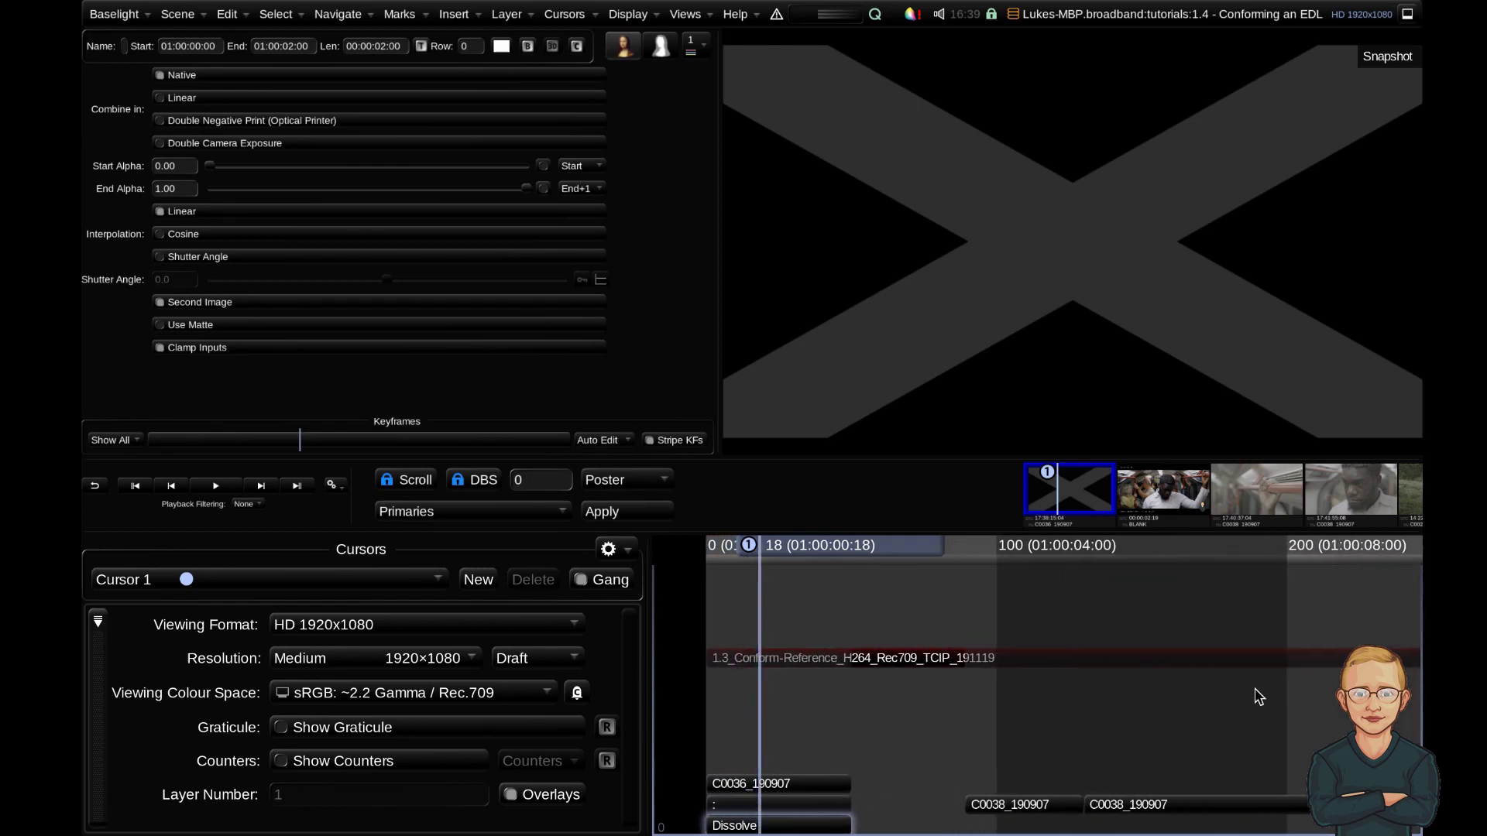
{"action": "scroll", "coordinate": [890, 713], "scroll_direction": "up", "scroll_amount": 1}
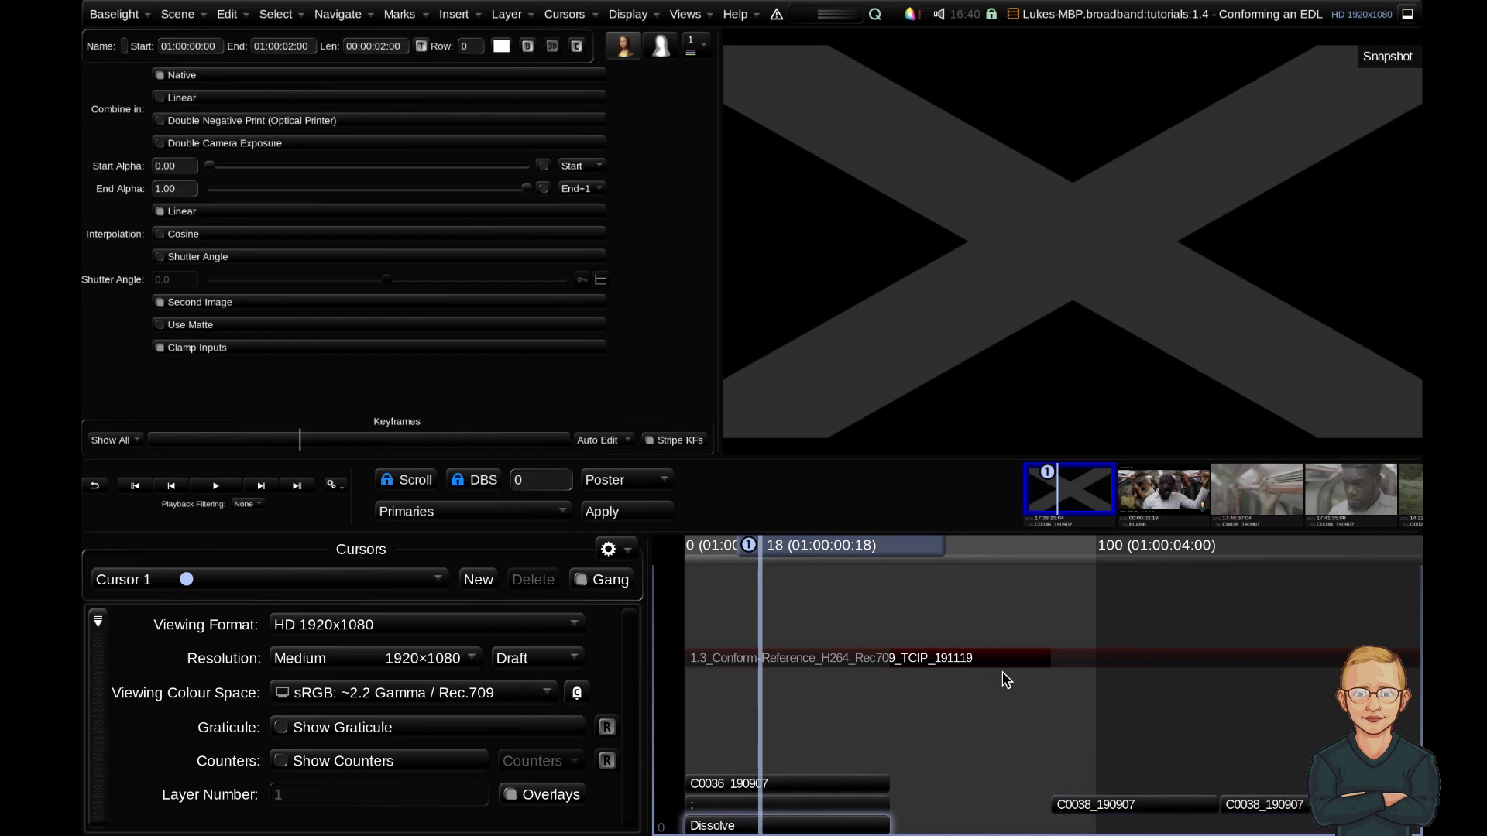
{"action": "key", "text": "Up"}
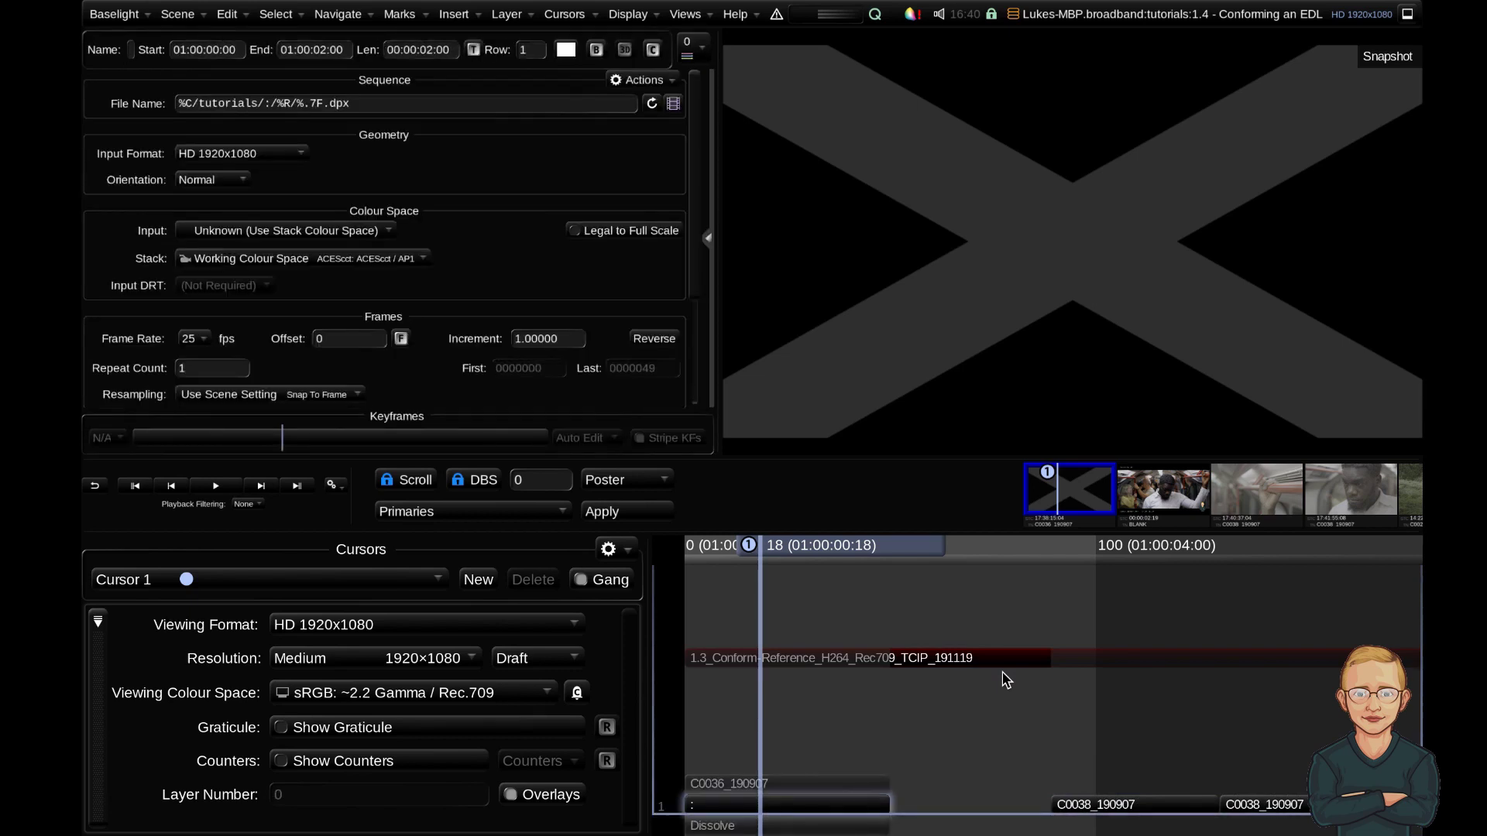
{"action": "key", "text": "Up"}
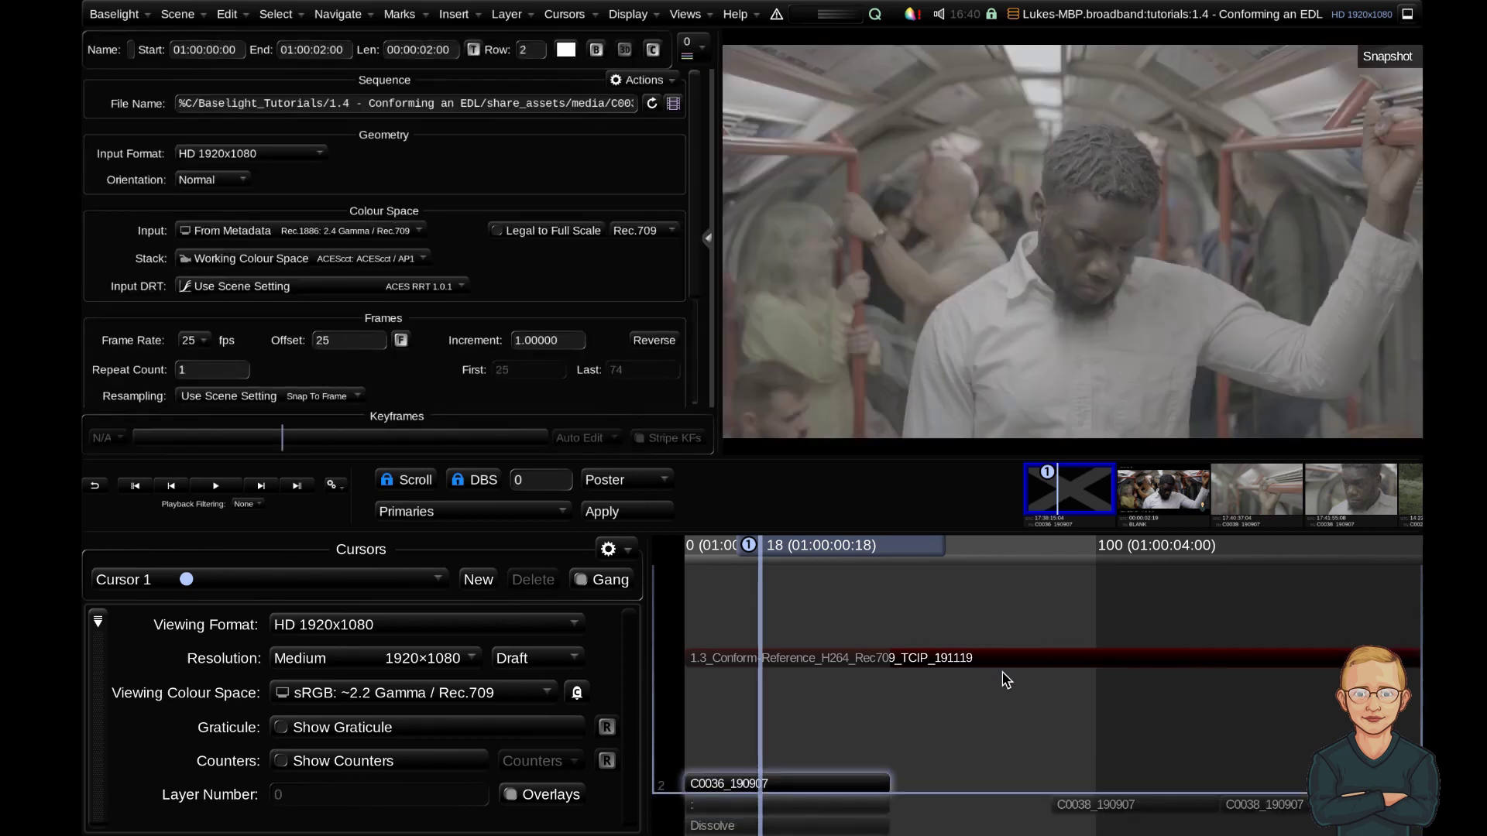
{"action": "key", "text": "Up"}
{"action": "key", "text": "Down"}
{"action": "left_click_drag", "start_coordinate": [828, 557], "coordinate": [861, 559]}
{"action": "key", "text": "Down"}
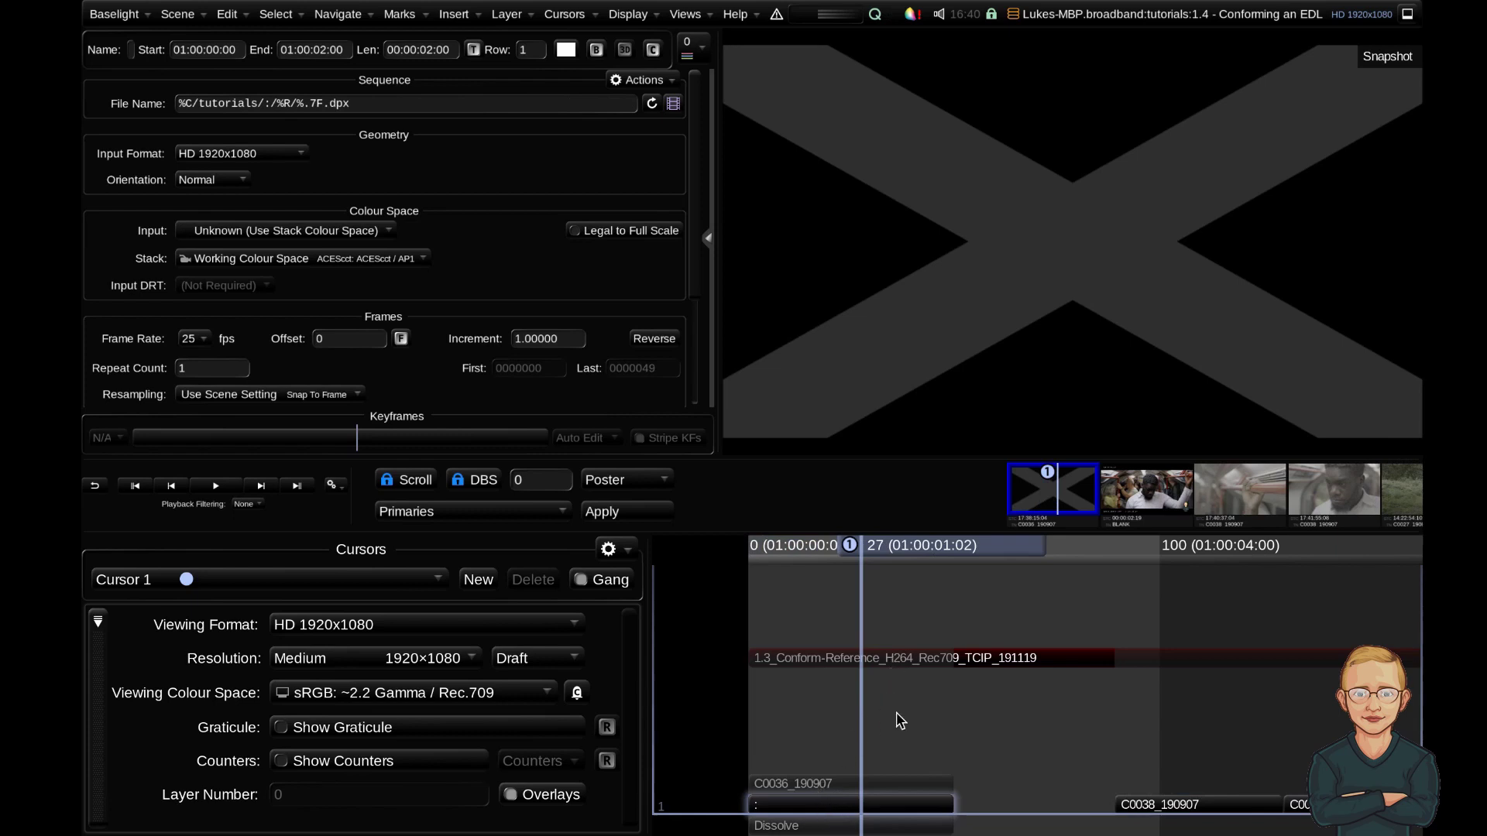
{"action": "left_click", "coordinate": [906, 811]}
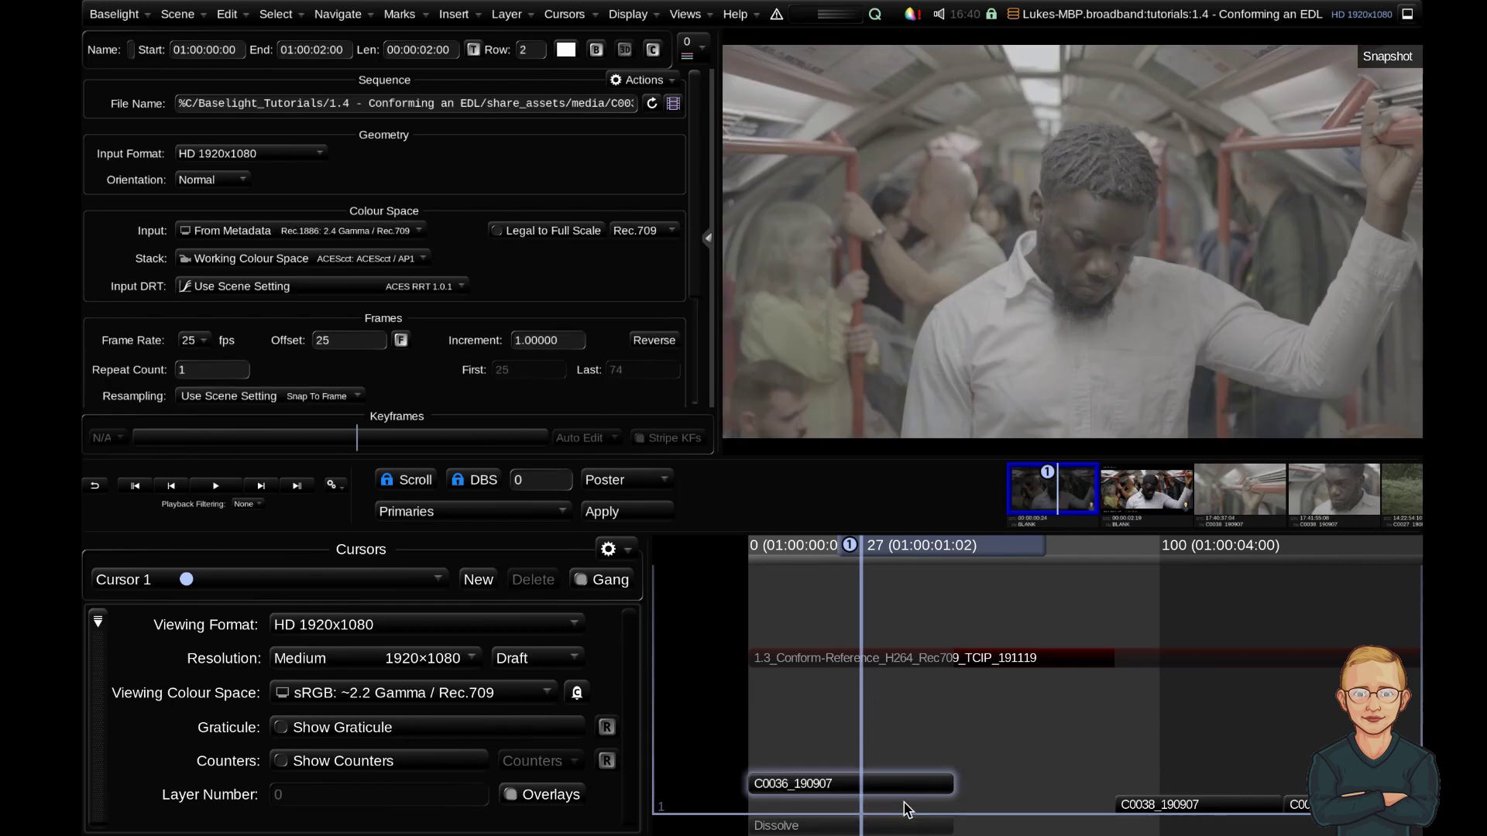
{"action": "key", "text": "Down"}
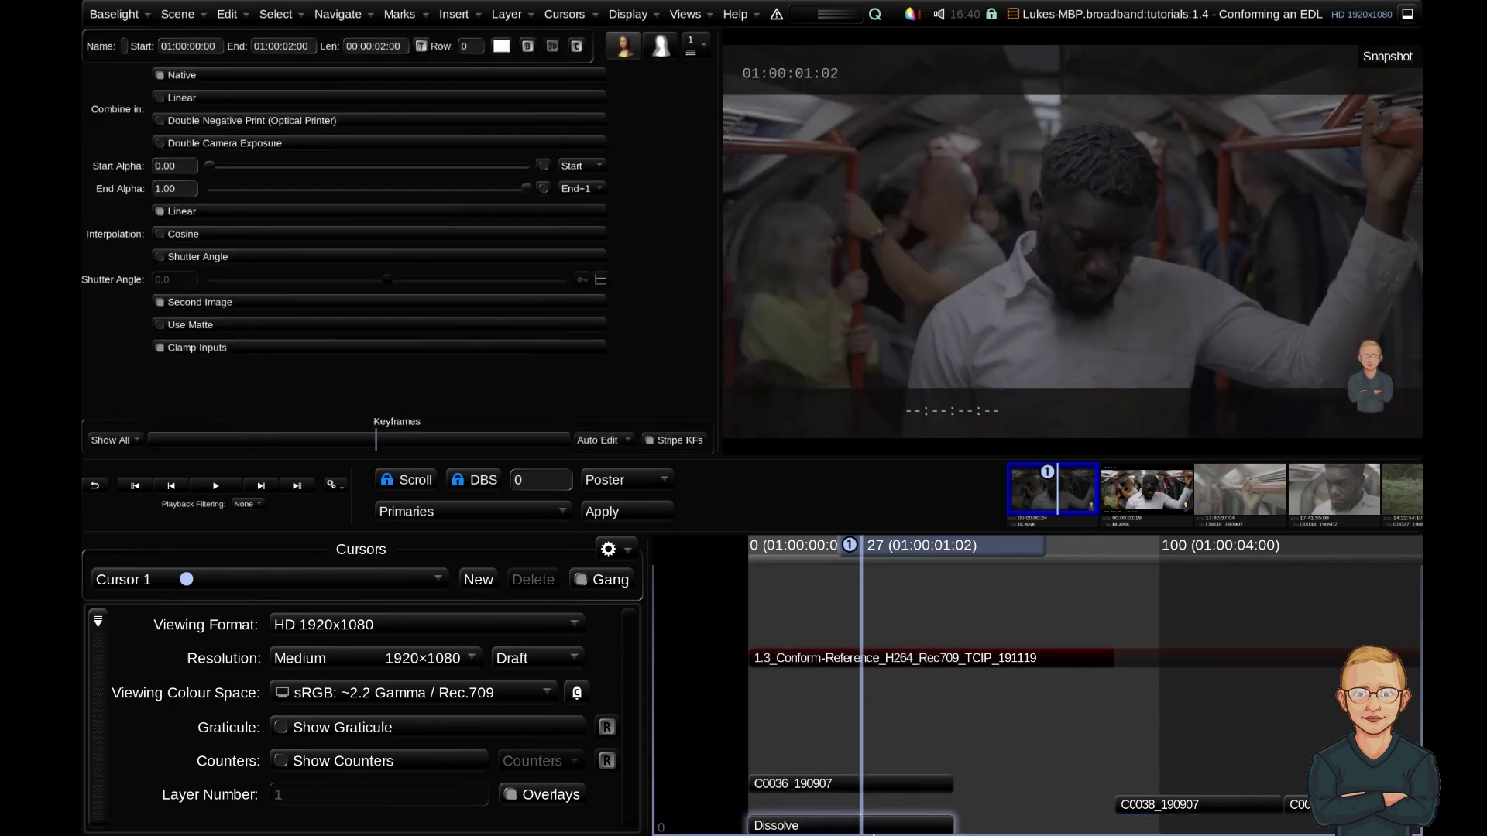
{"action": "left_click", "coordinate": [882, 783]}
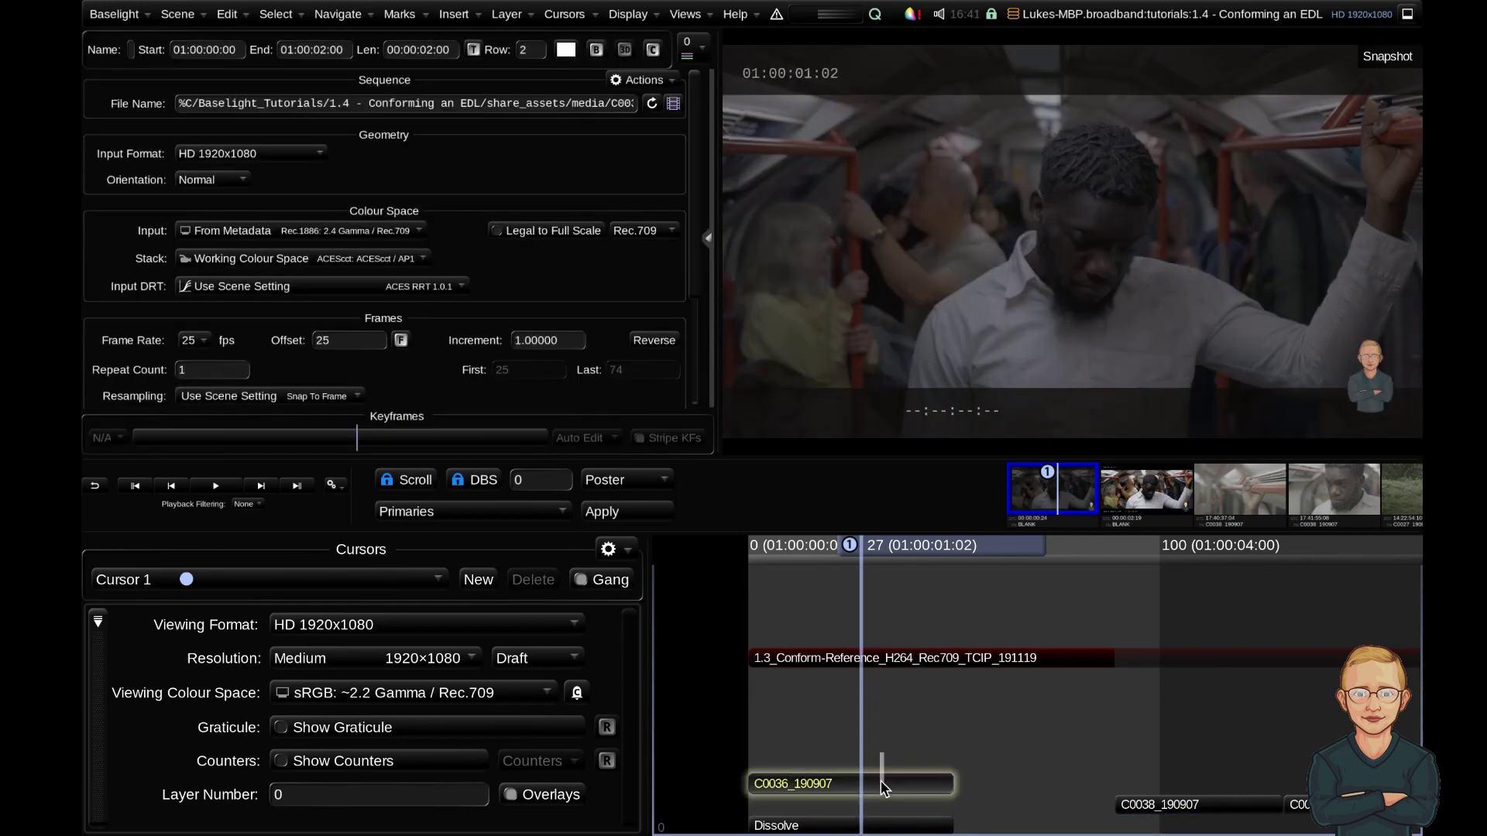
{"action": "left_click", "coordinate": [921, 665]}
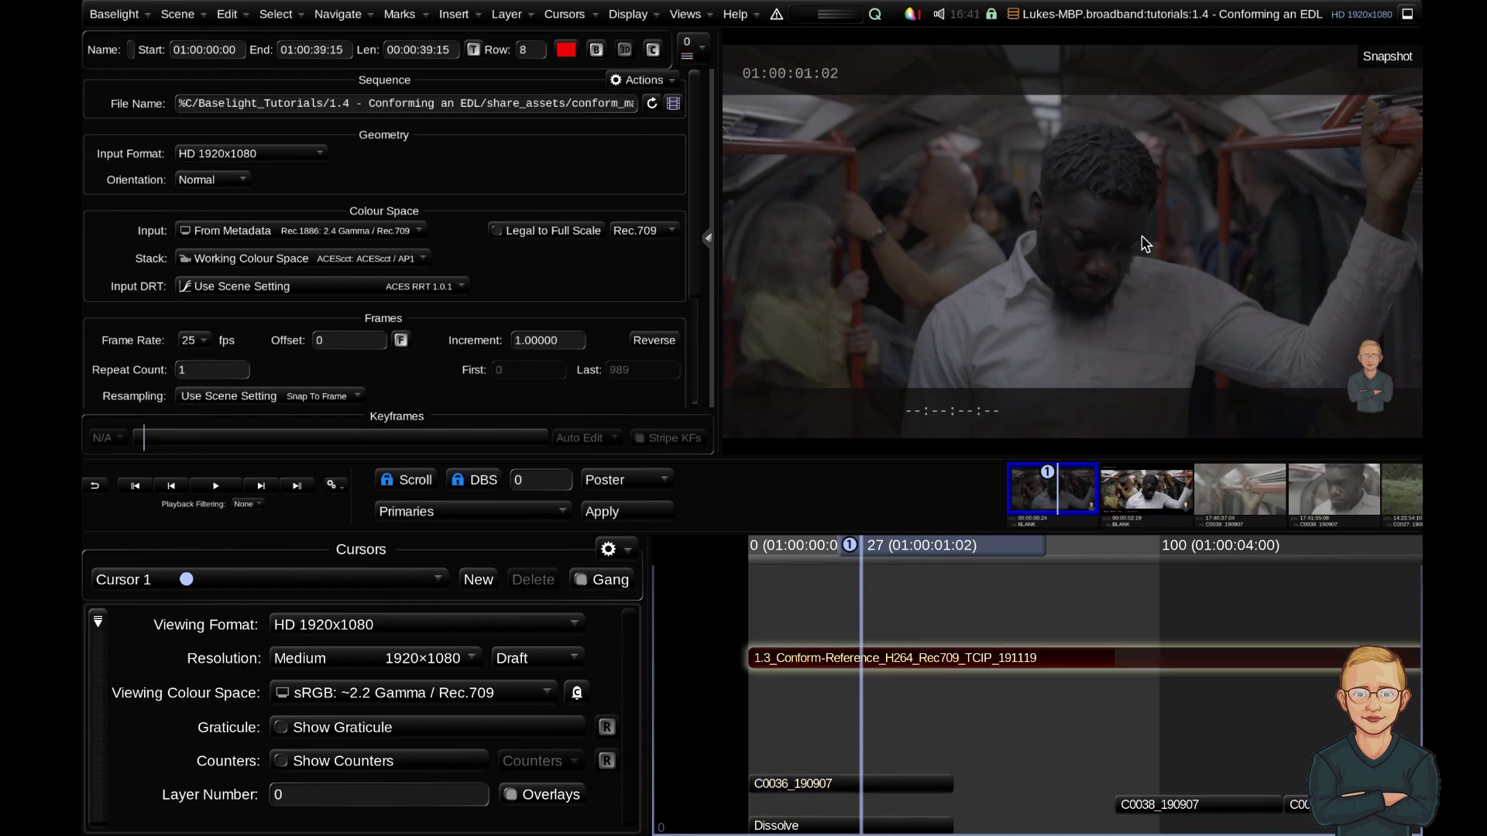
Step: Insert a Blank layer below C0036_190907 and set its colour to black (R, G, B 0.000)
{"action": "left_click", "coordinate": [903, 738]}
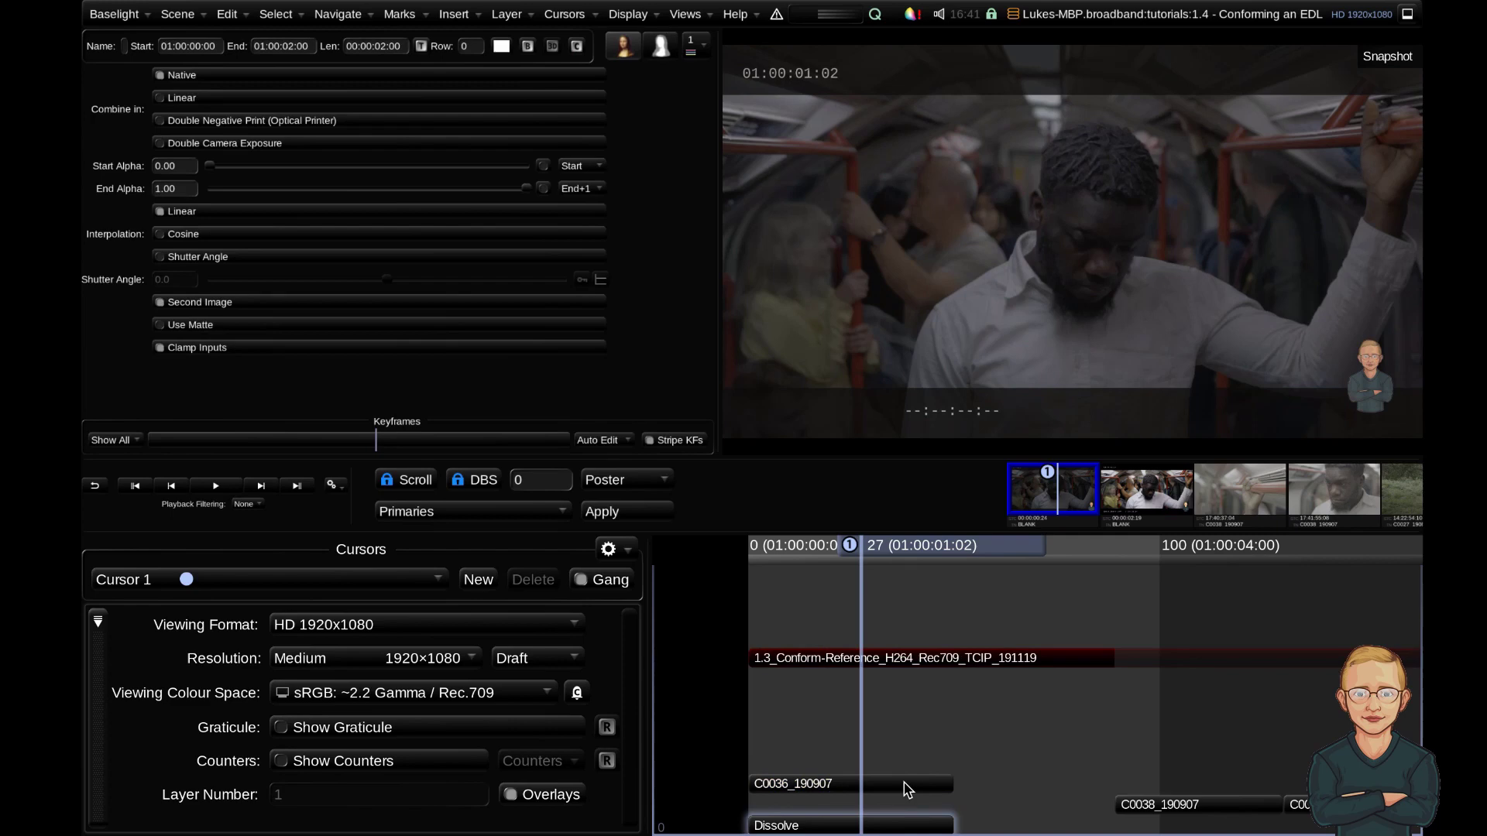
{"action": "left_click", "coordinate": [908, 786]}
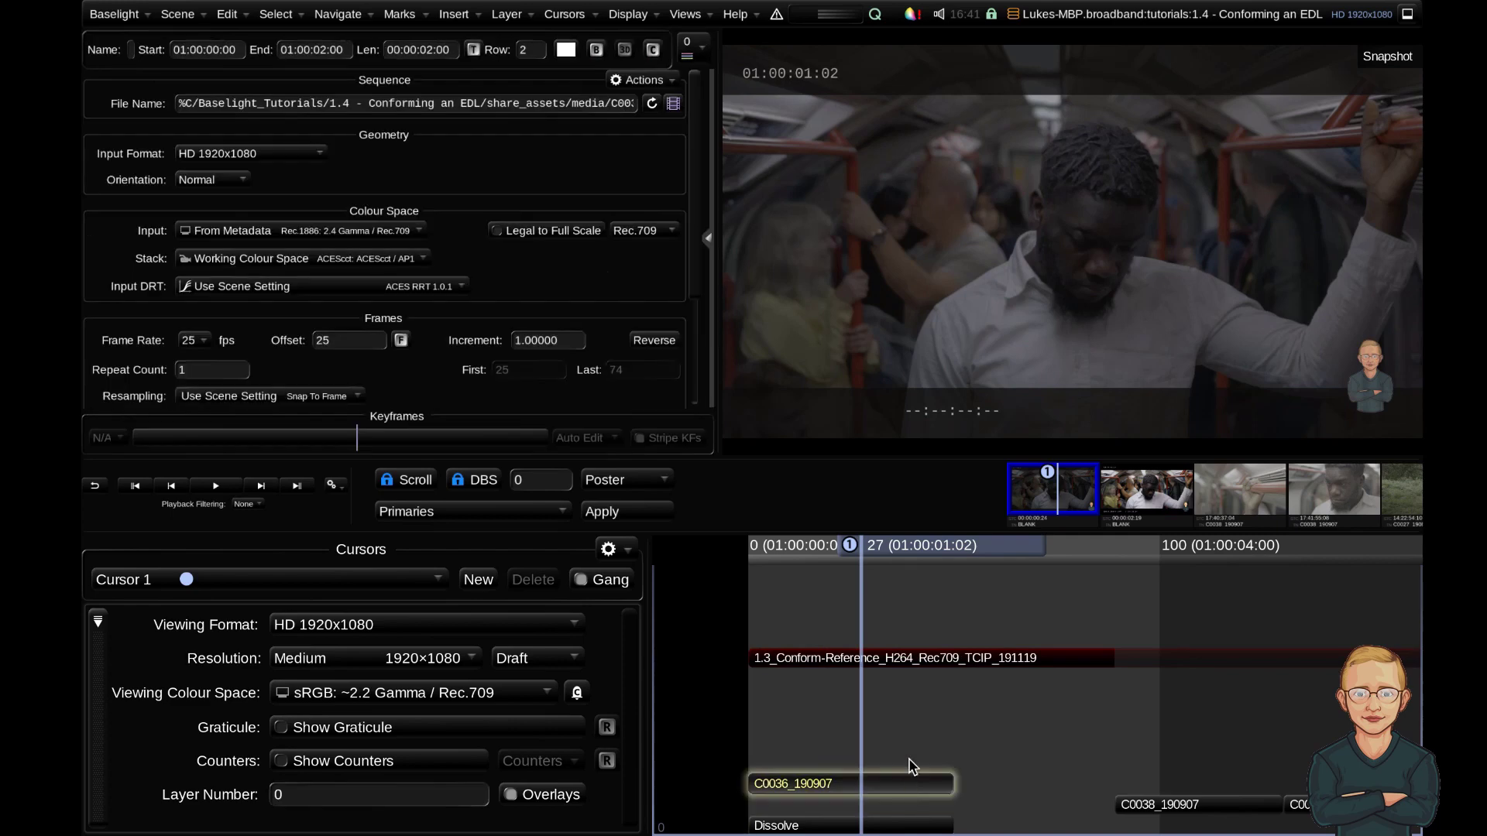
{"action": "left_click", "coordinate": [455, 14]}
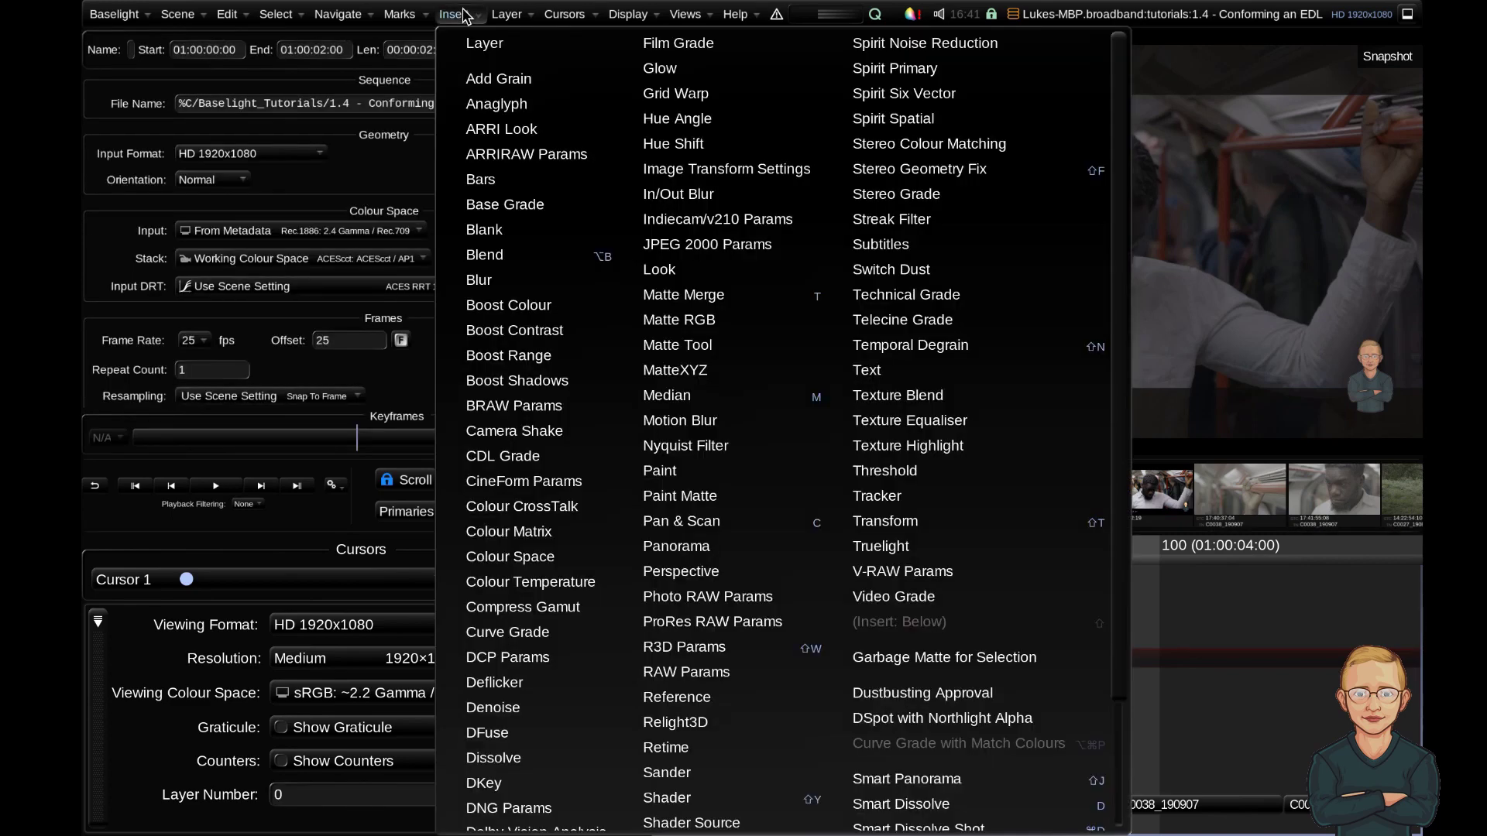
{"action": "left_click", "coordinate": [534, 244]}
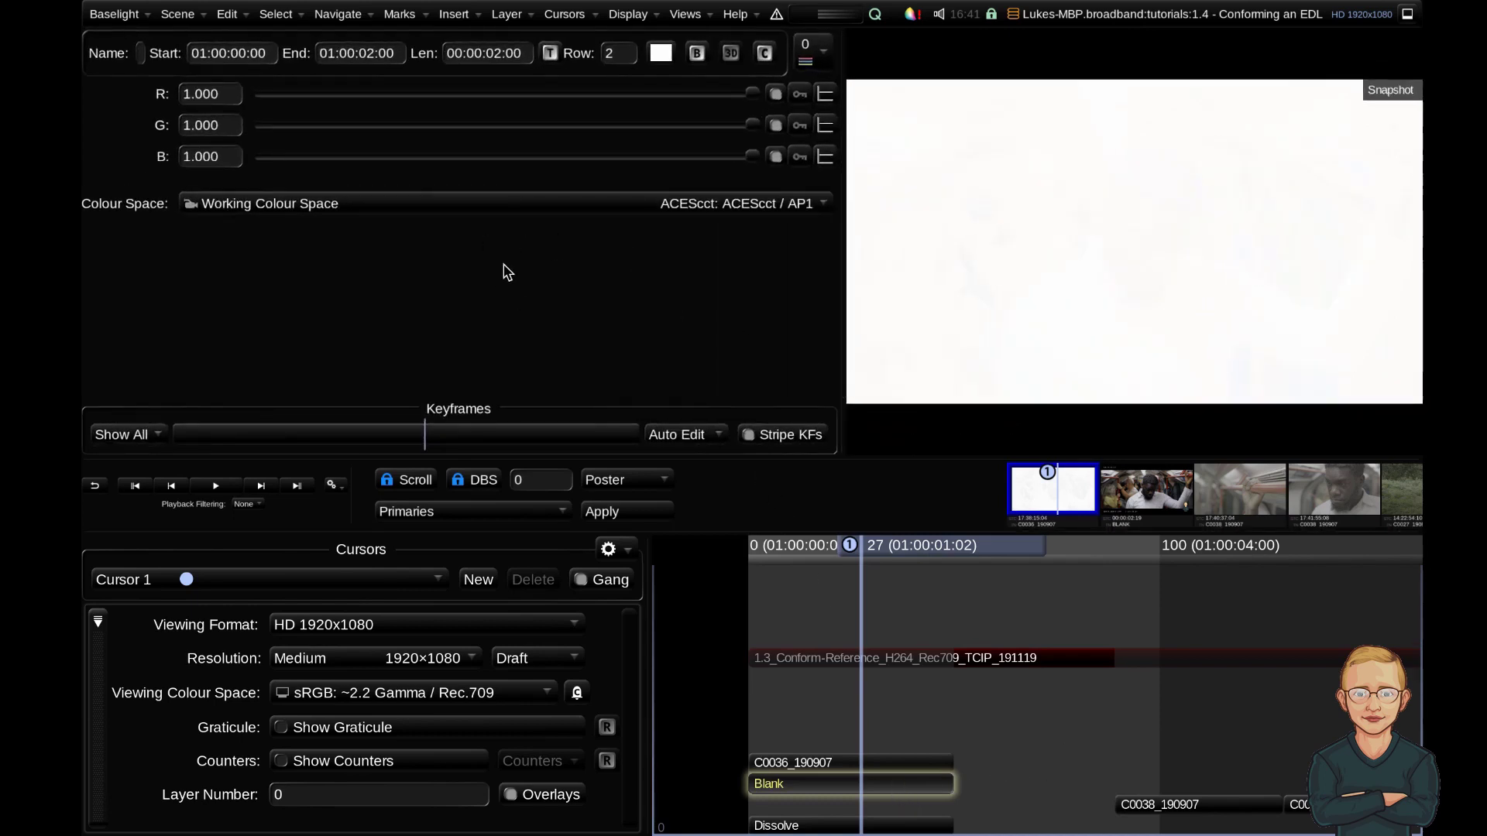
{"action": "left_click_drag", "start_coordinate": [753, 125], "coordinate": [174, 126]}
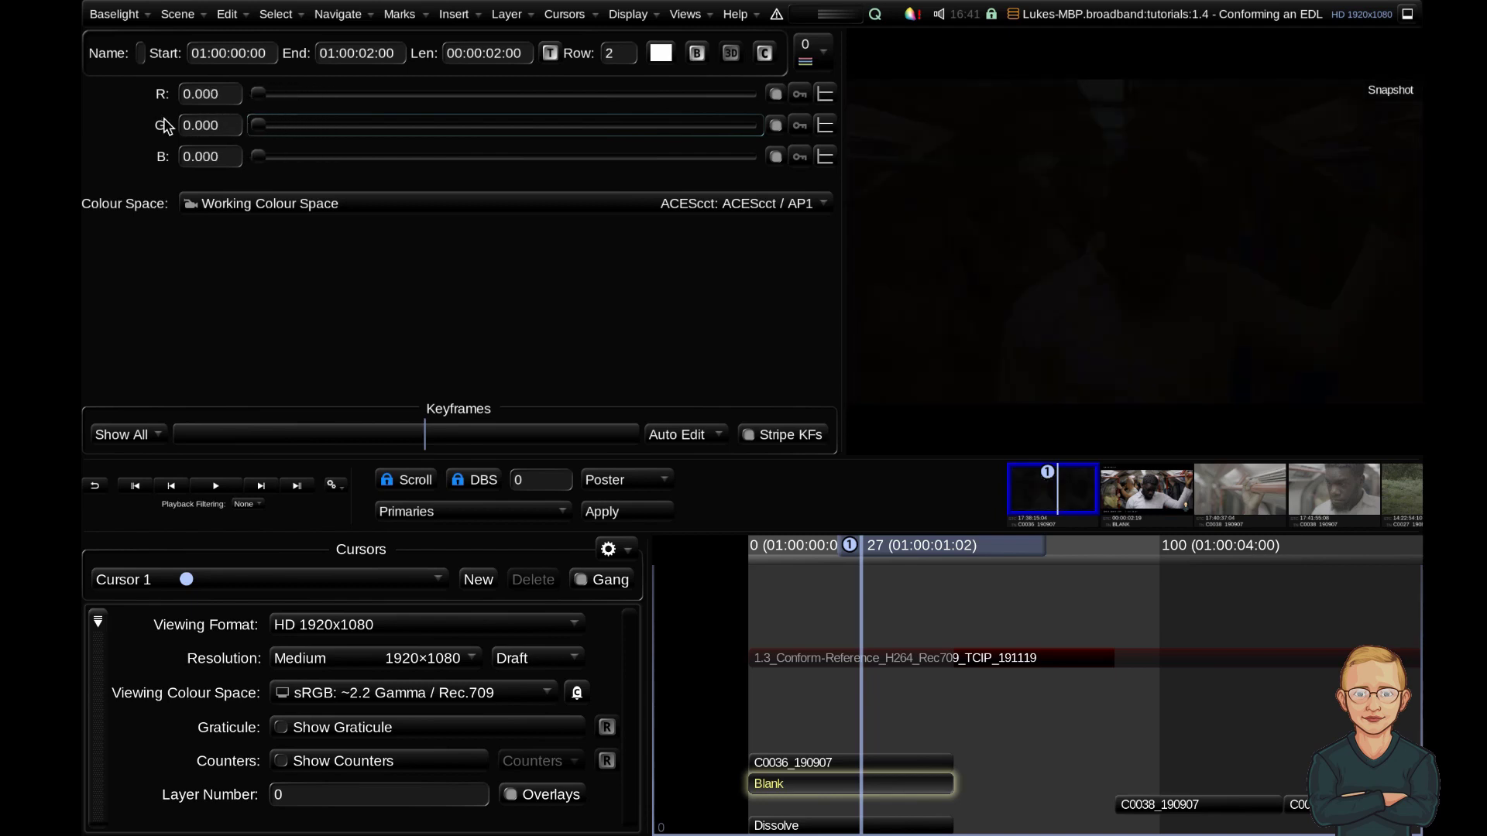
Step: Play the opening of the reference and the conformed clip from frame 0 to compare the fade
{"action": "left_click", "coordinate": [819, 543]}
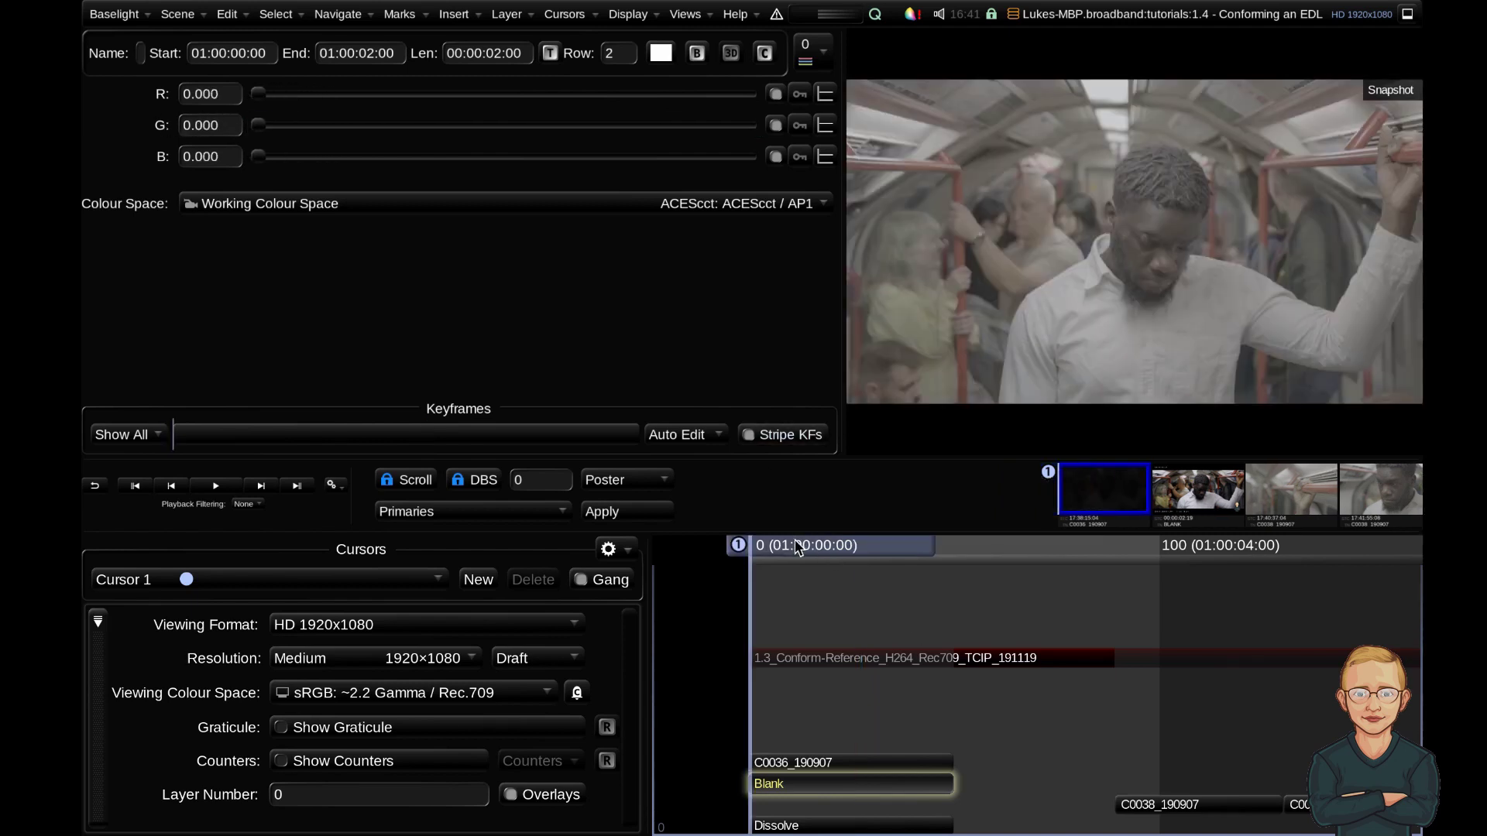
{"action": "left_click_drag", "start_coordinate": [799, 548], "coordinate": [684, 569]}
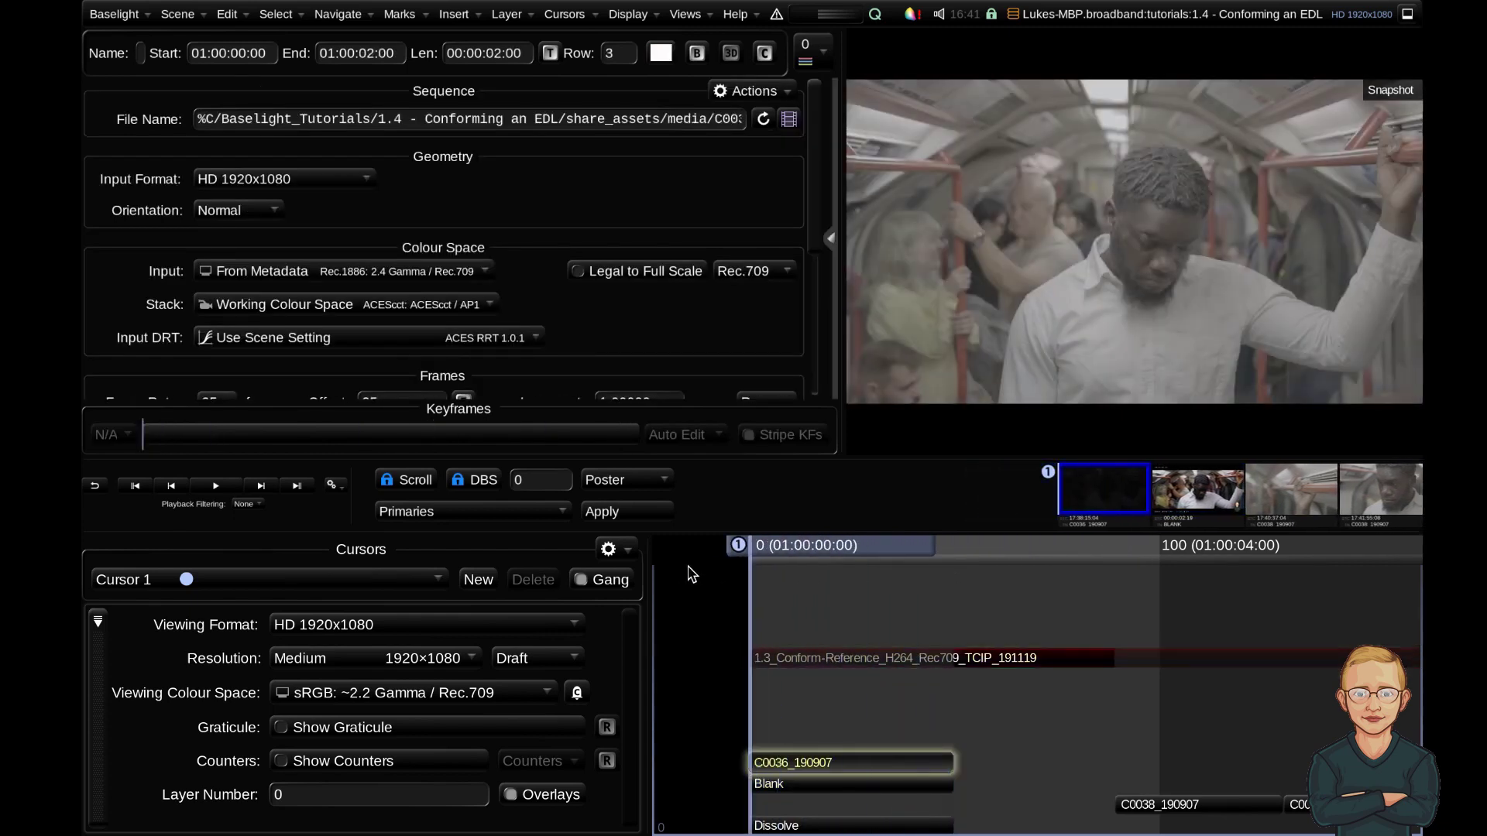
{"action": "left_click", "coordinate": [691, 574]}
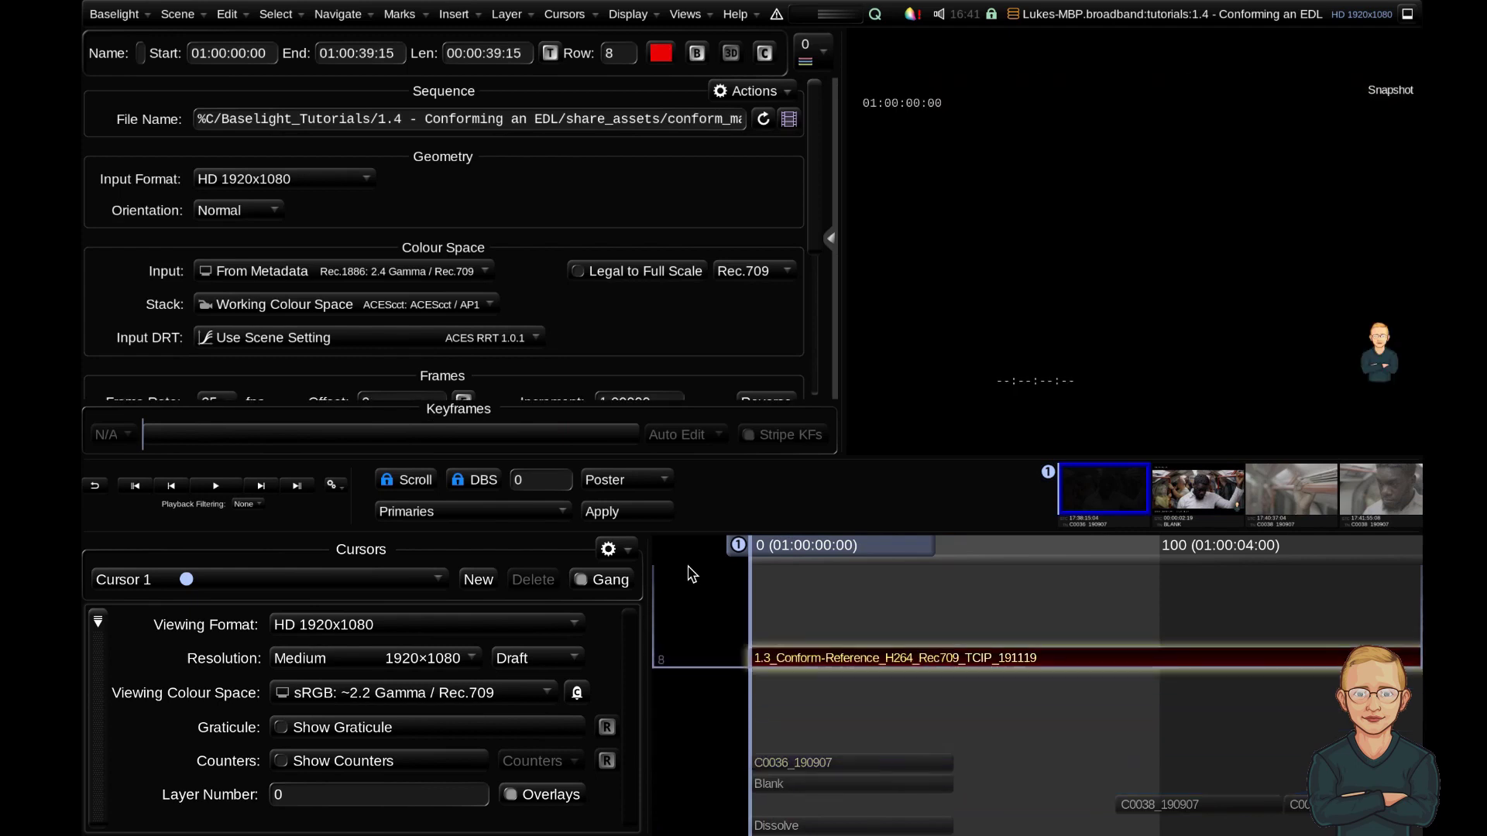
{"action": "key", "text": "space"}
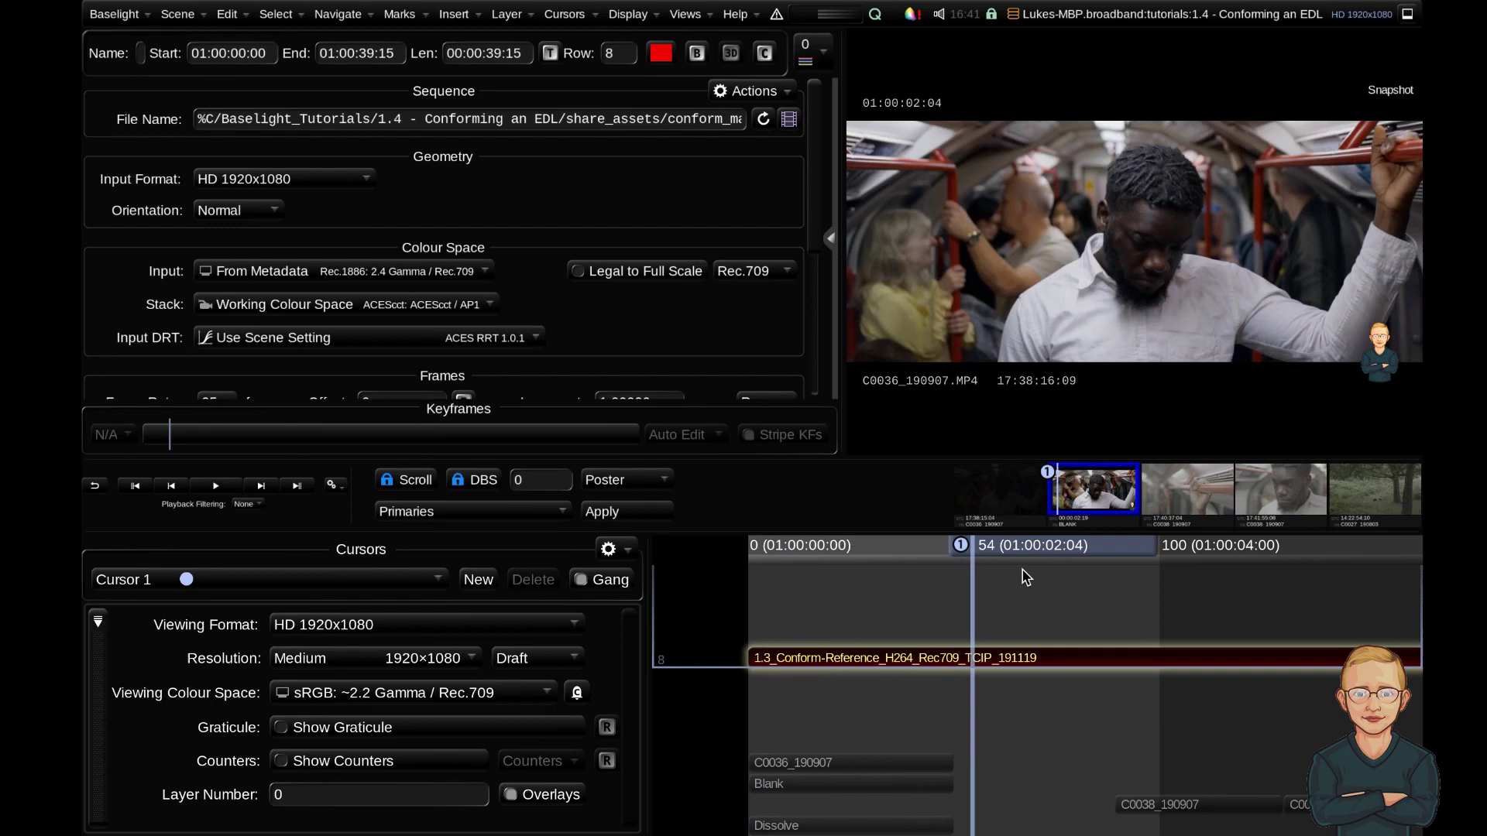
{"action": "left_click_drag", "start_coordinate": [1007, 580], "coordinate": [774, 588]}
{"action": "left_click", "coordinate": [726, 573]}
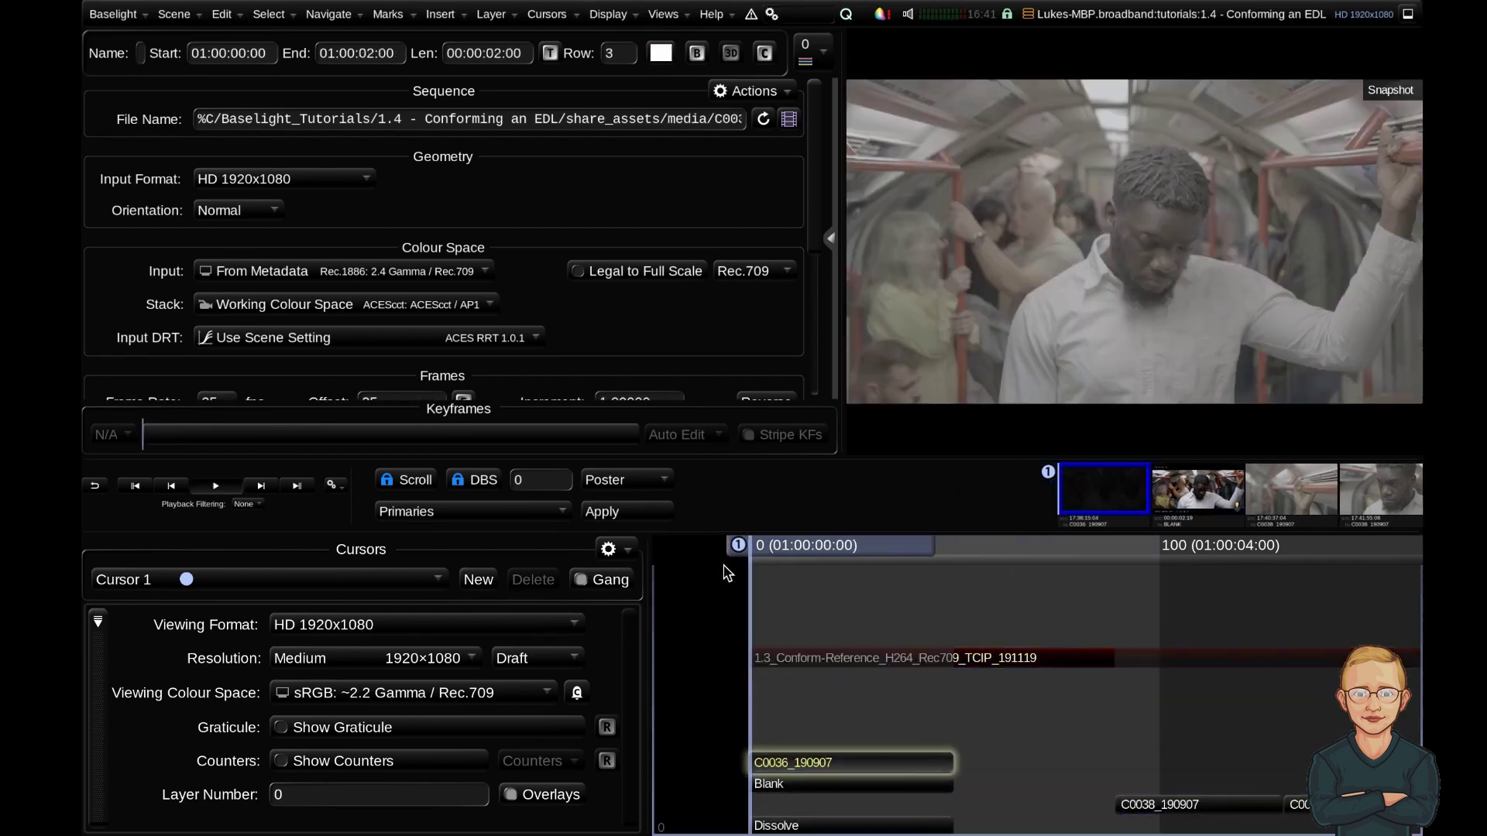
{"action": "key", "text": "space"}
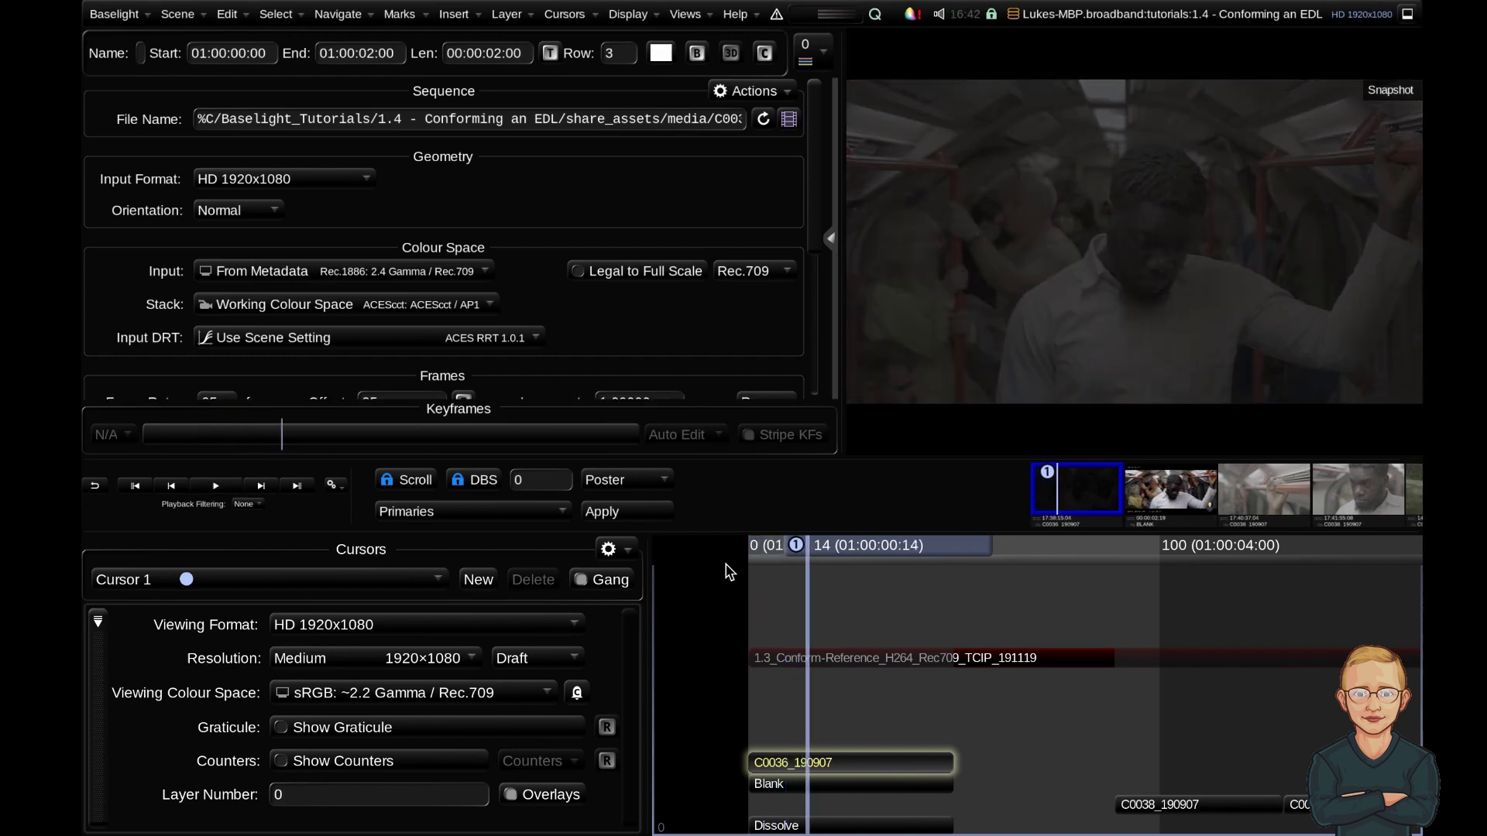
{"action": "key", "text": "Home"}
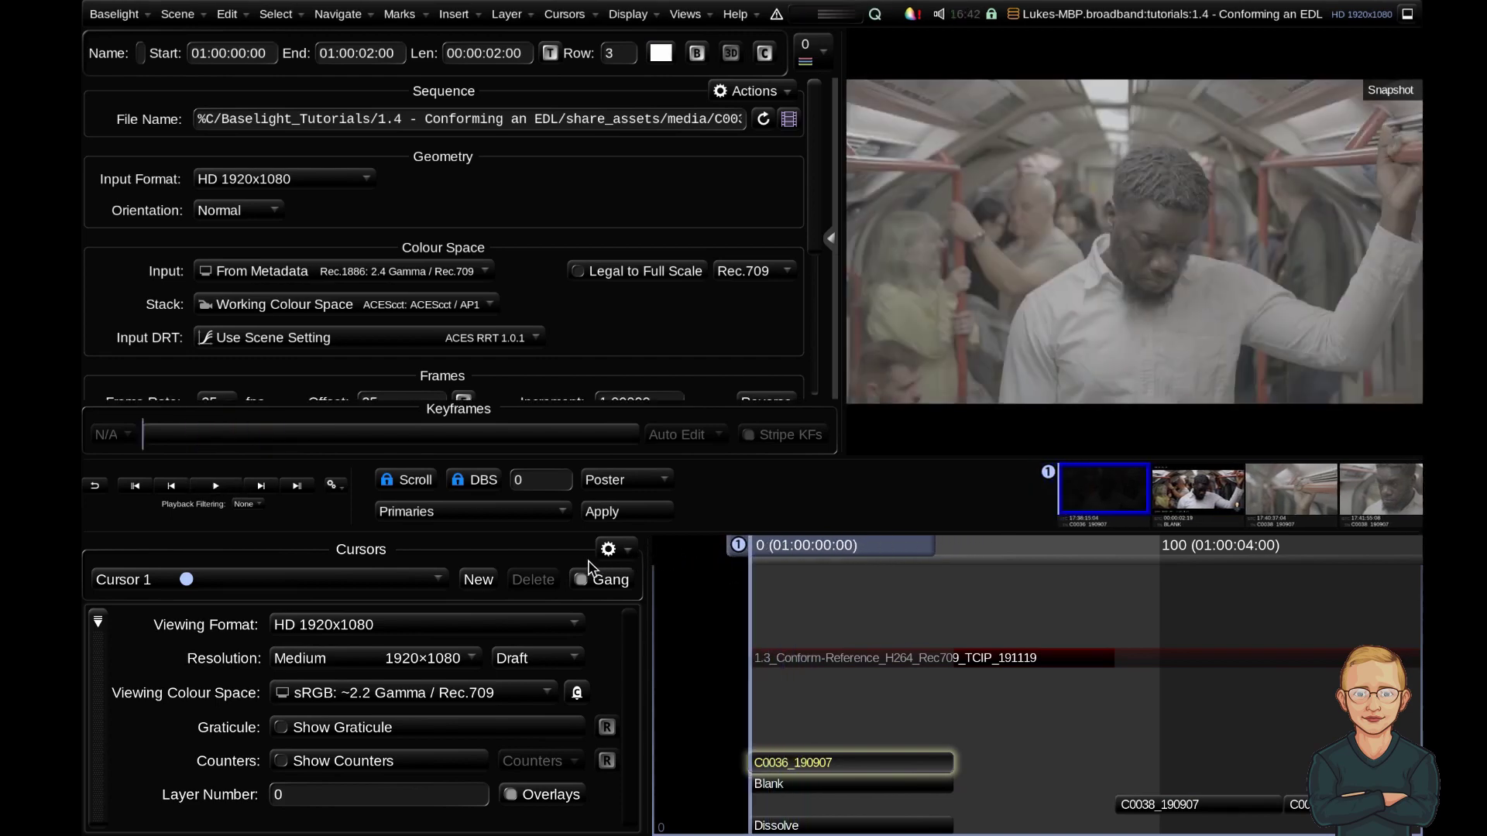
Step: Set the dissolve to Start Alpha 1.00 and End Alpha 0.00, previewing at frame 22
{"action": "left_click", "coordinate": [786, 827]}
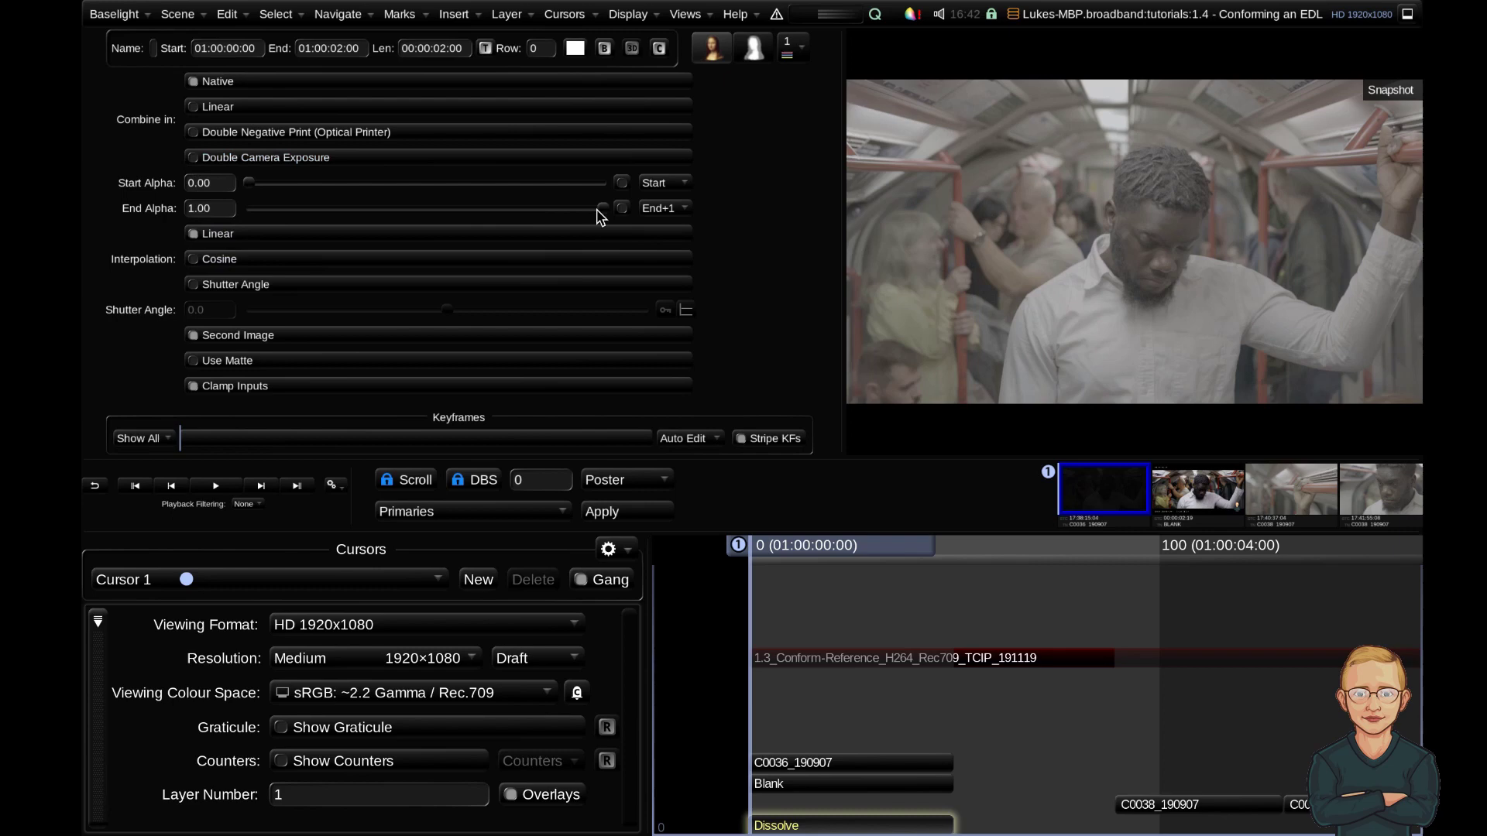
{"action": "mouse_move", "coordinate": [602, 209]}
{"action": "left_mouse_down"}
{"action": "mouse_move", "coordinate": [213, 203]}
{"action": "mouse_move", "coordinate": [628, 206]}
{"action": "left_mouse_up"}
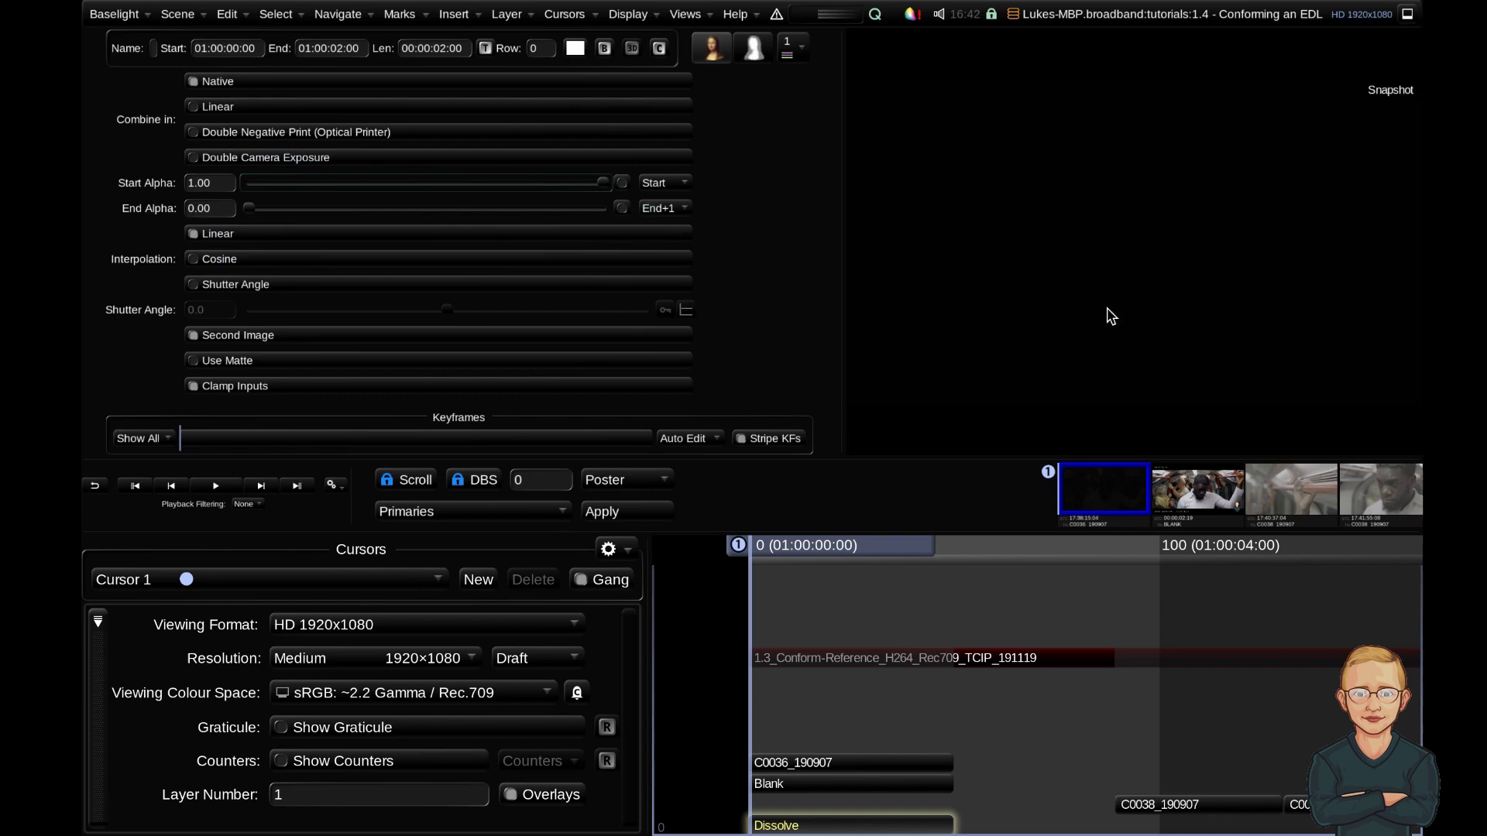
{"action": "mouse_move", "coordinate": [813, 553]}
{"action": "left_mouse_down"}
{"action": "mouse_move", "coordinate": [1009, 584]}
{"action": "mouse_move", "coordinate": [873, 581]}
{"action": "mouse_move", "coordinate": [809, 808]}
{"action": "left_mouse_up"}
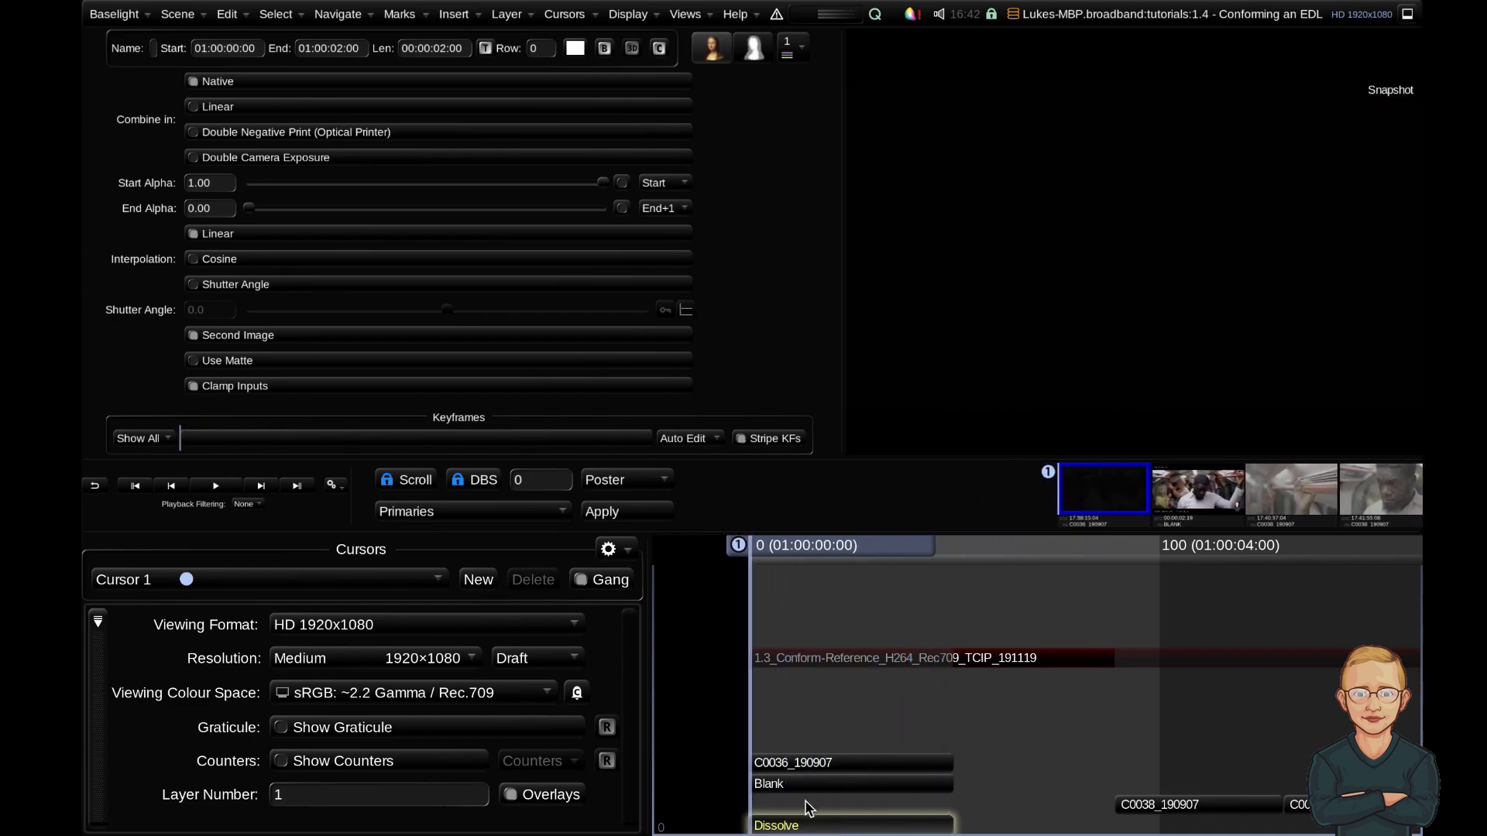
Step: Move C0036_190907 and its Blank down one row onto the Dissolve layer
{"action": "left_click", "coordinate": [842, 761]}
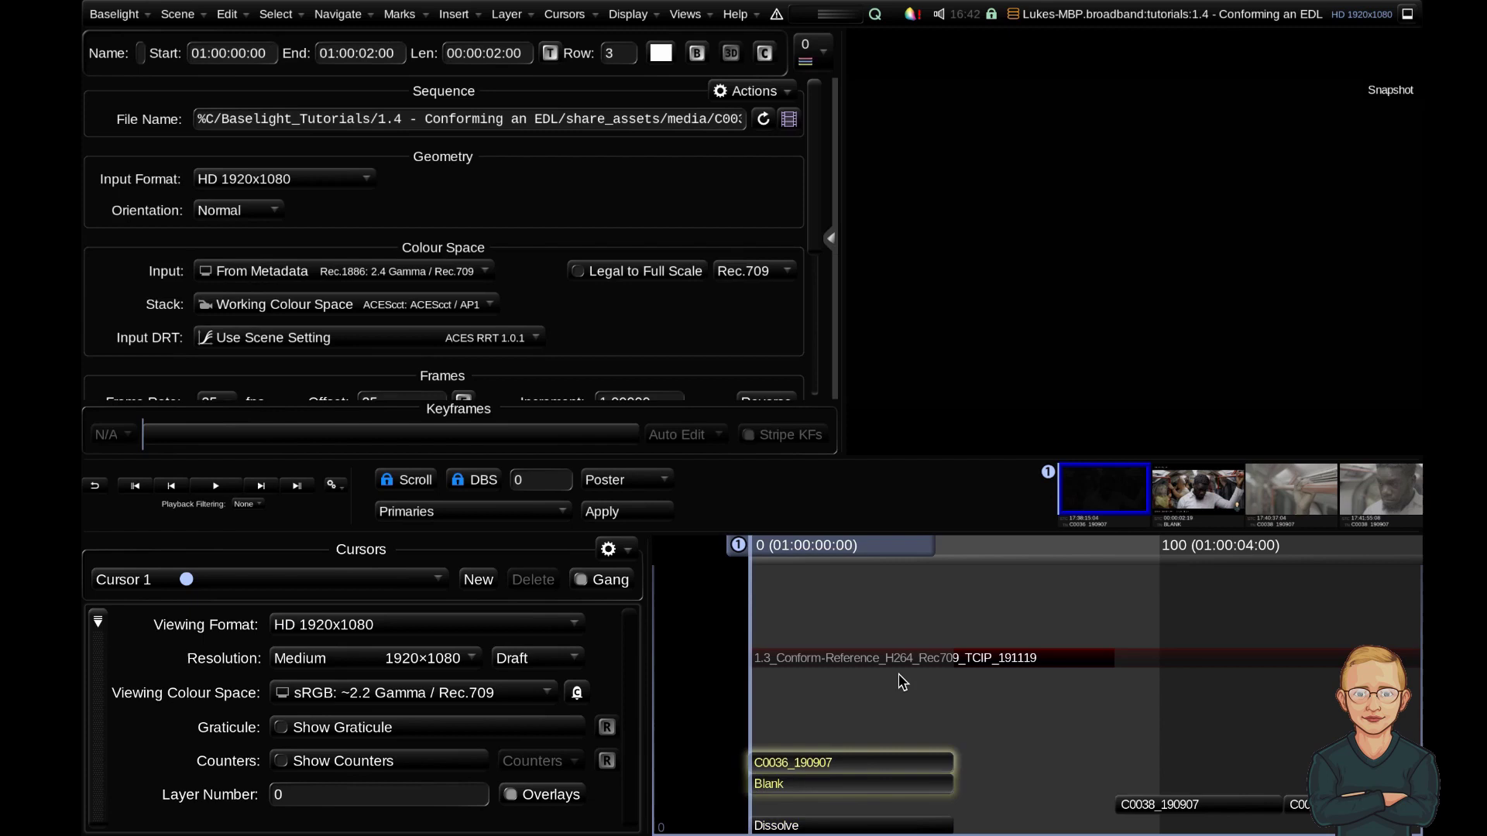
{"action": "key", "text": "alt+Down"}
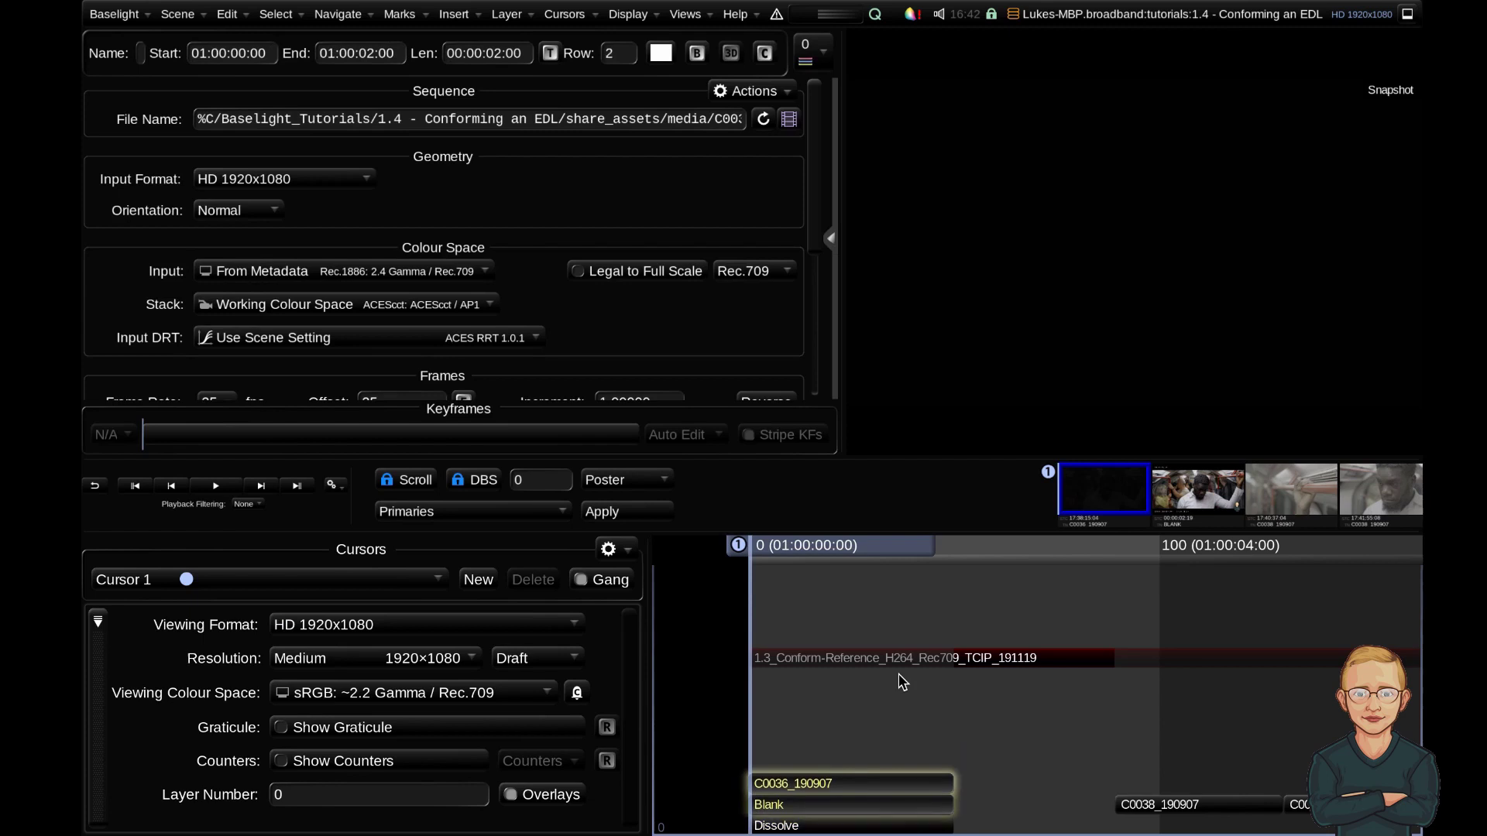
{"action": "left_click", "coordinate": [902, 682]}
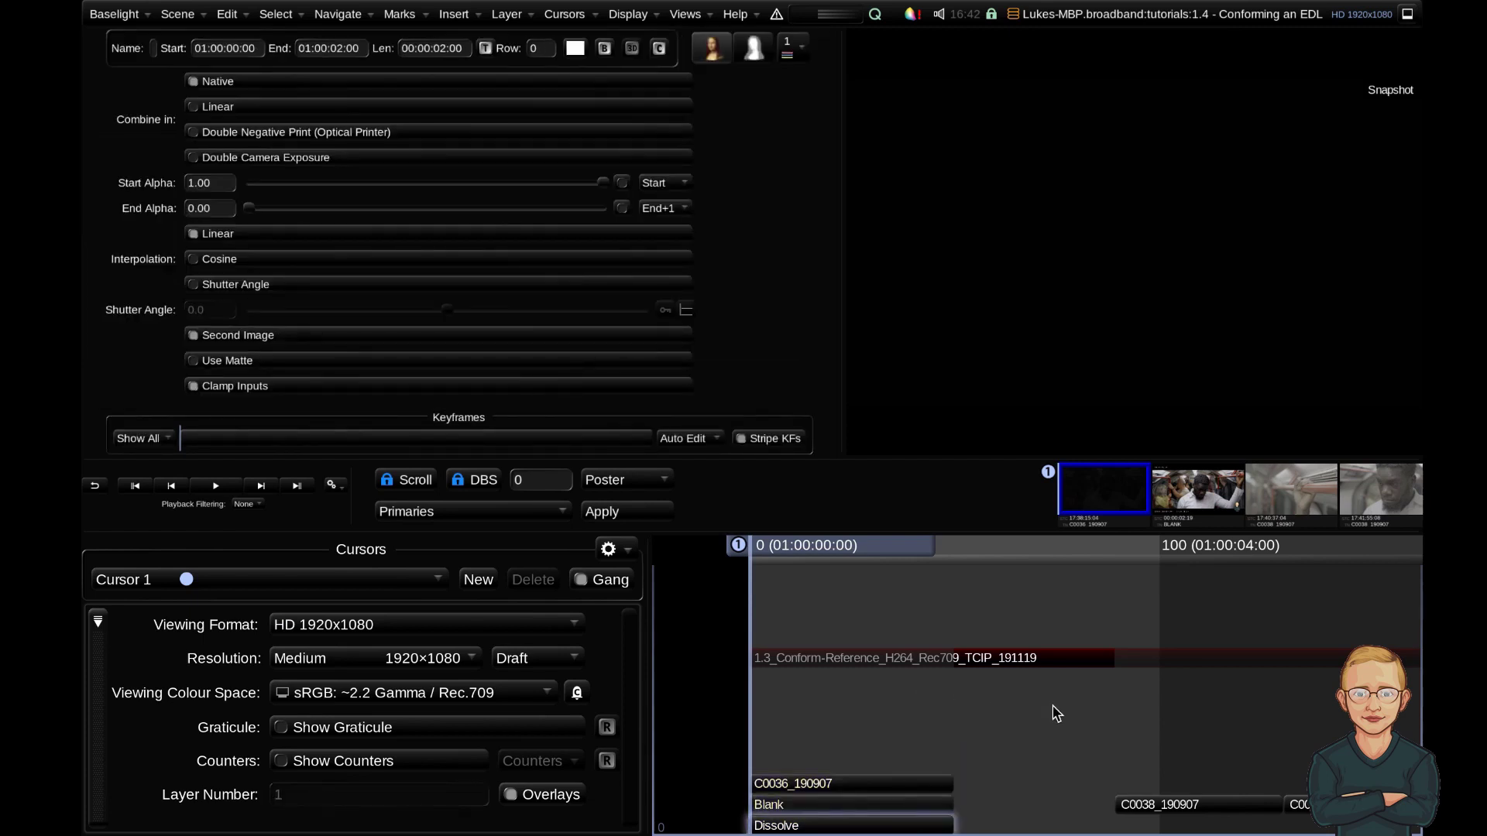
Step: Zoom in on the timeline start, move the playhead past the dissolve and select C0036_190907
{"action": "scroll", "coordinate": [1078, 693], "scroll_direction": "down", "scroll_amount": 2}
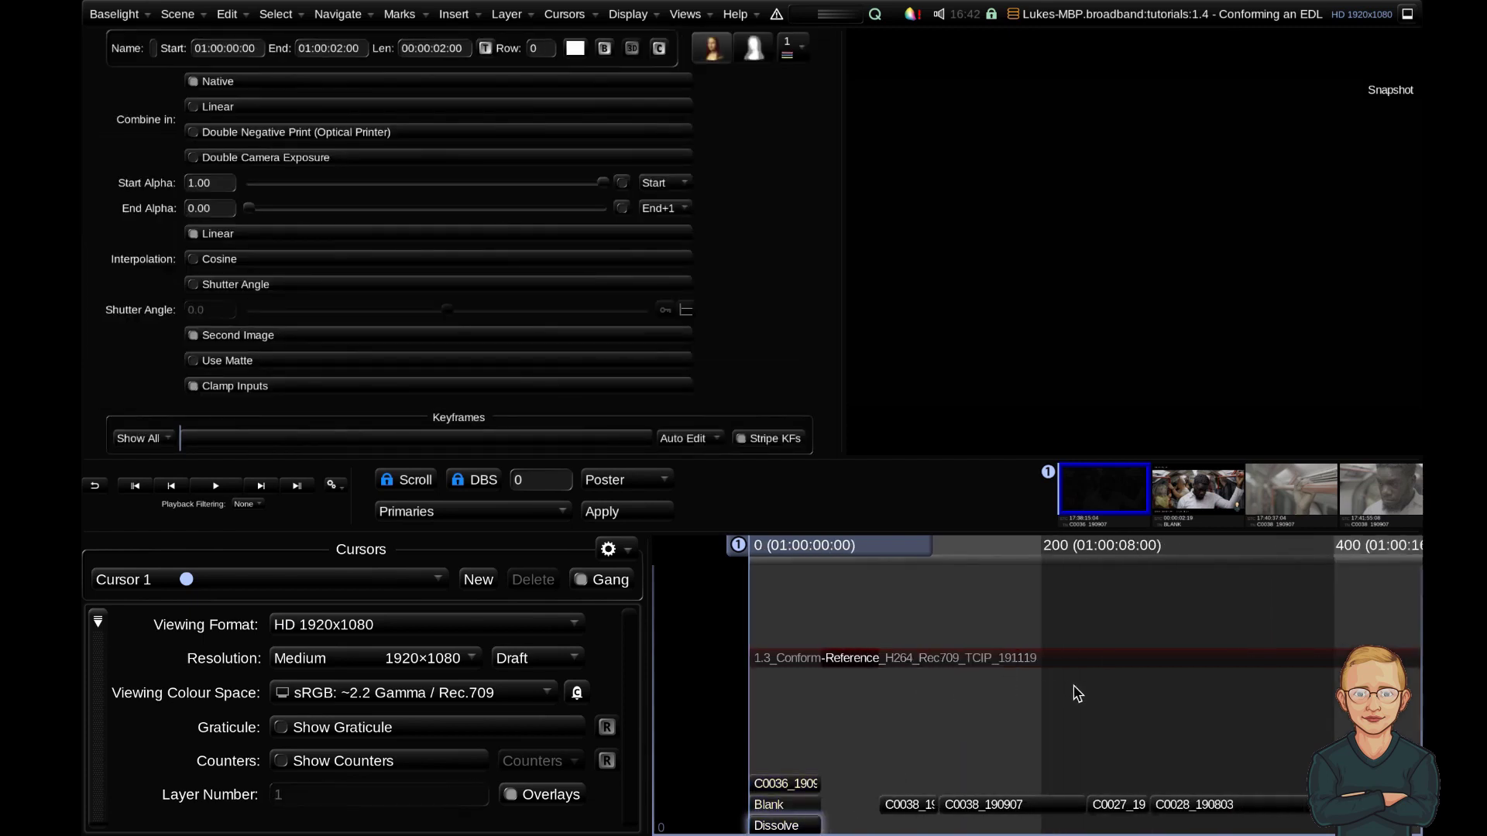
{"action": "scroll", "coordinate": [1078, 693], "scroll_direction": "down", "scroll_amount": 3}
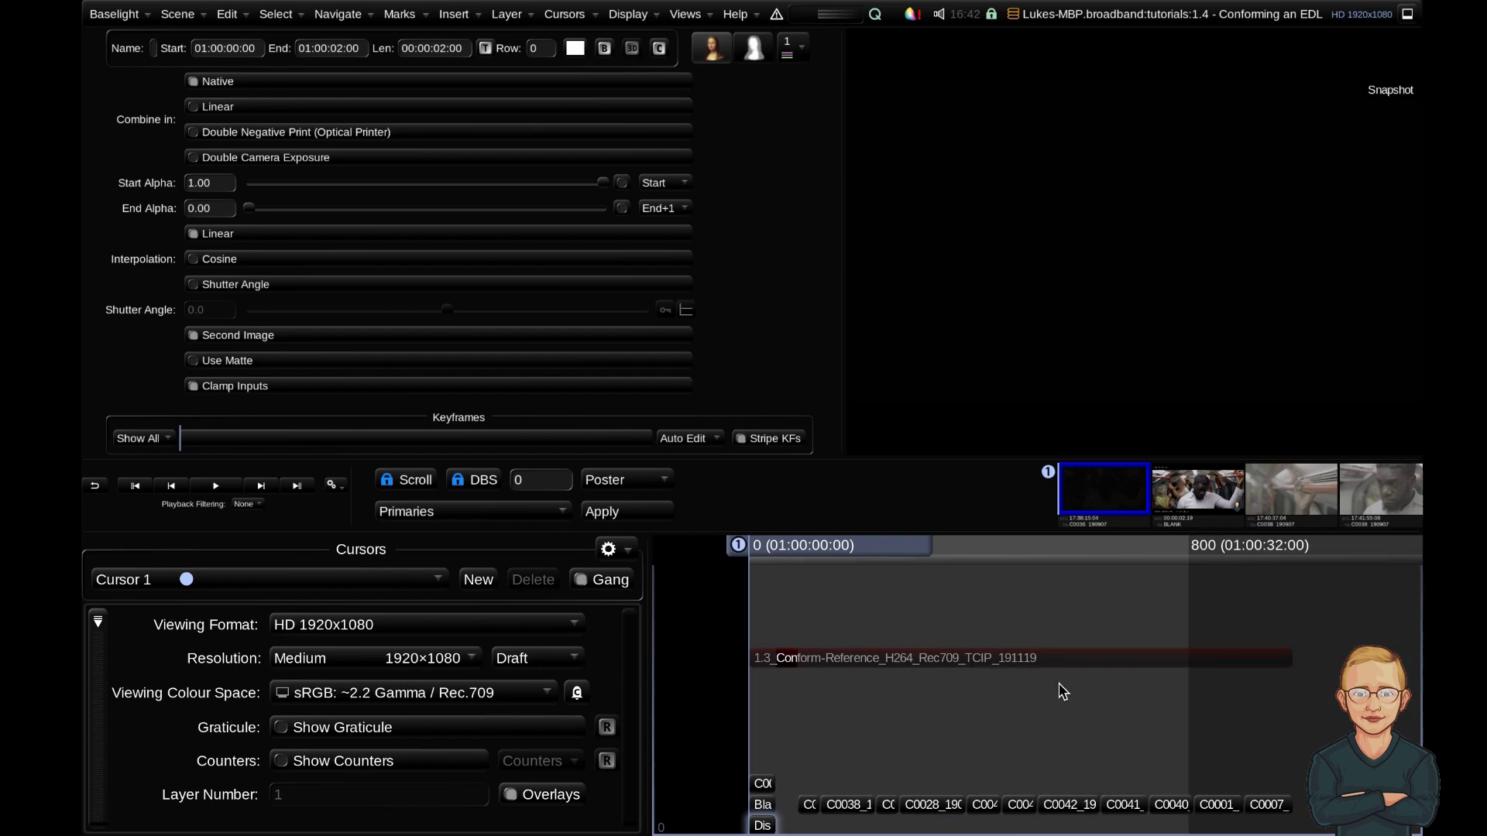
{"action": "scroll", "coordinate": [1037, 681], "scroll_direction": "down", "scroll_amount": 1}
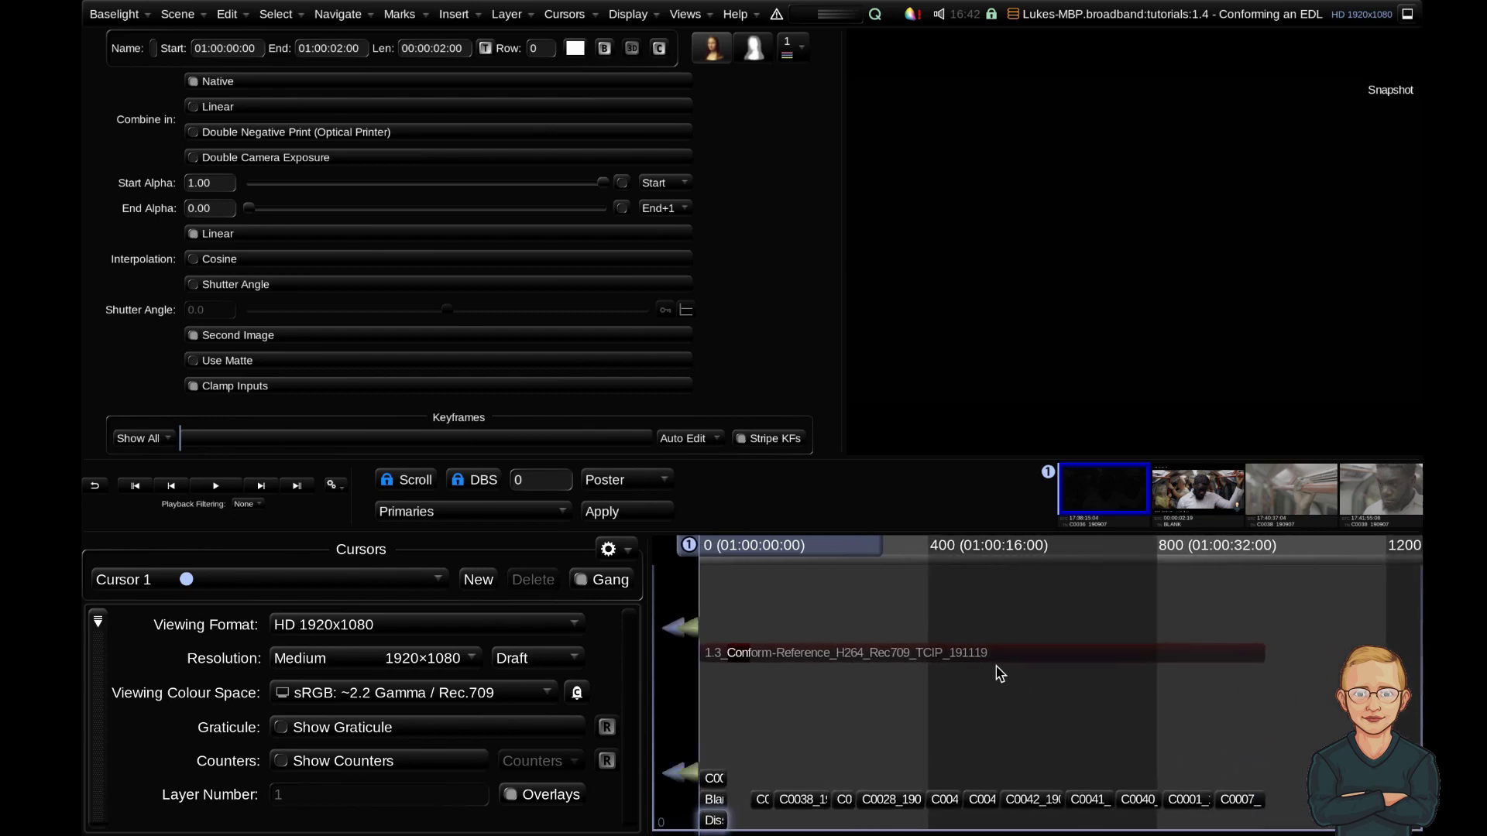
{"action": "scroll", "coordinate": [1022, 678], "scroll_direction": "up", "scroll_amount": 1}
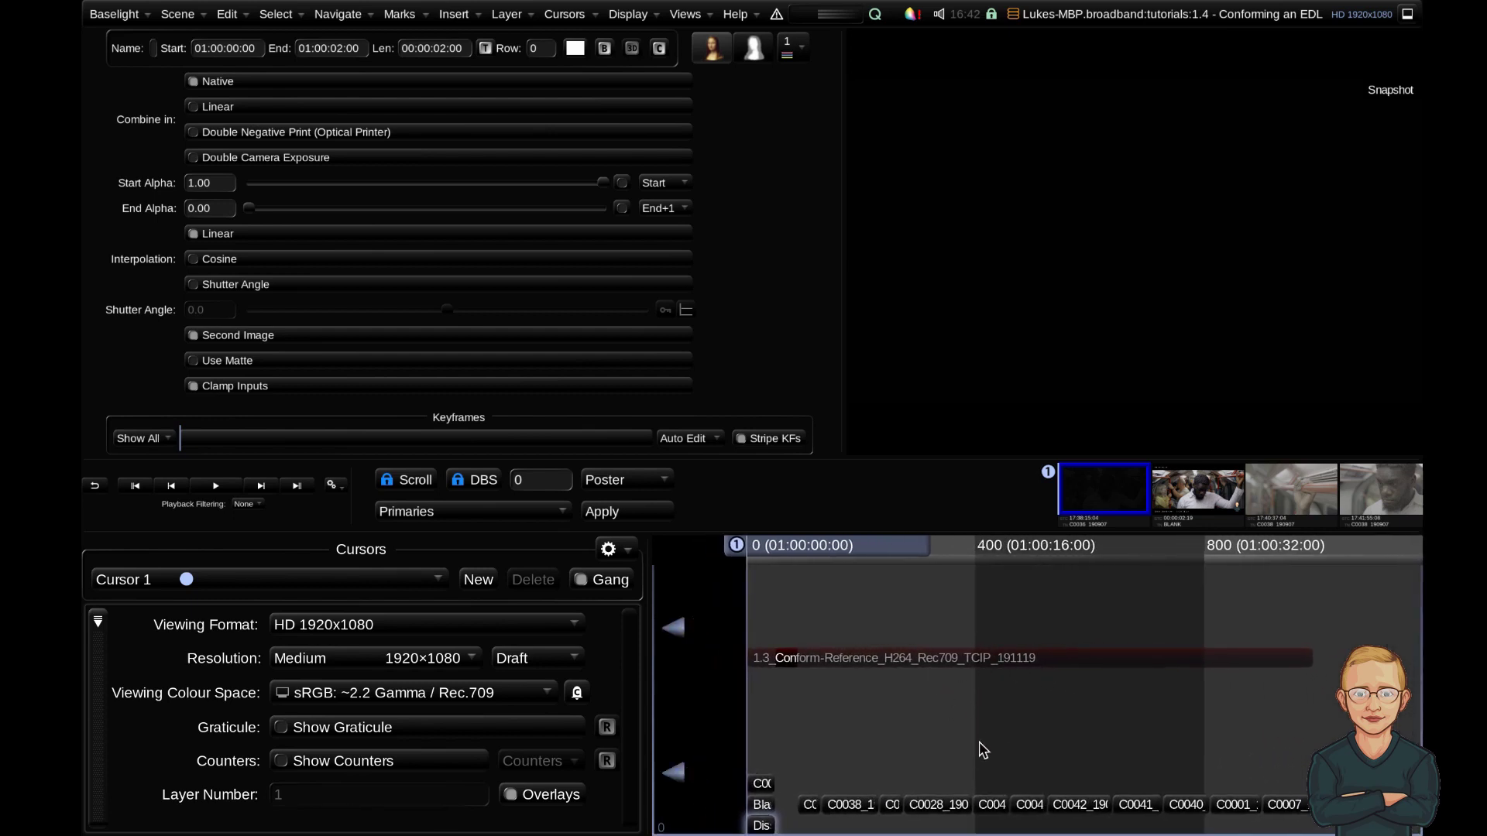
{"action": "left_click", "coordinate": [787, 812]}
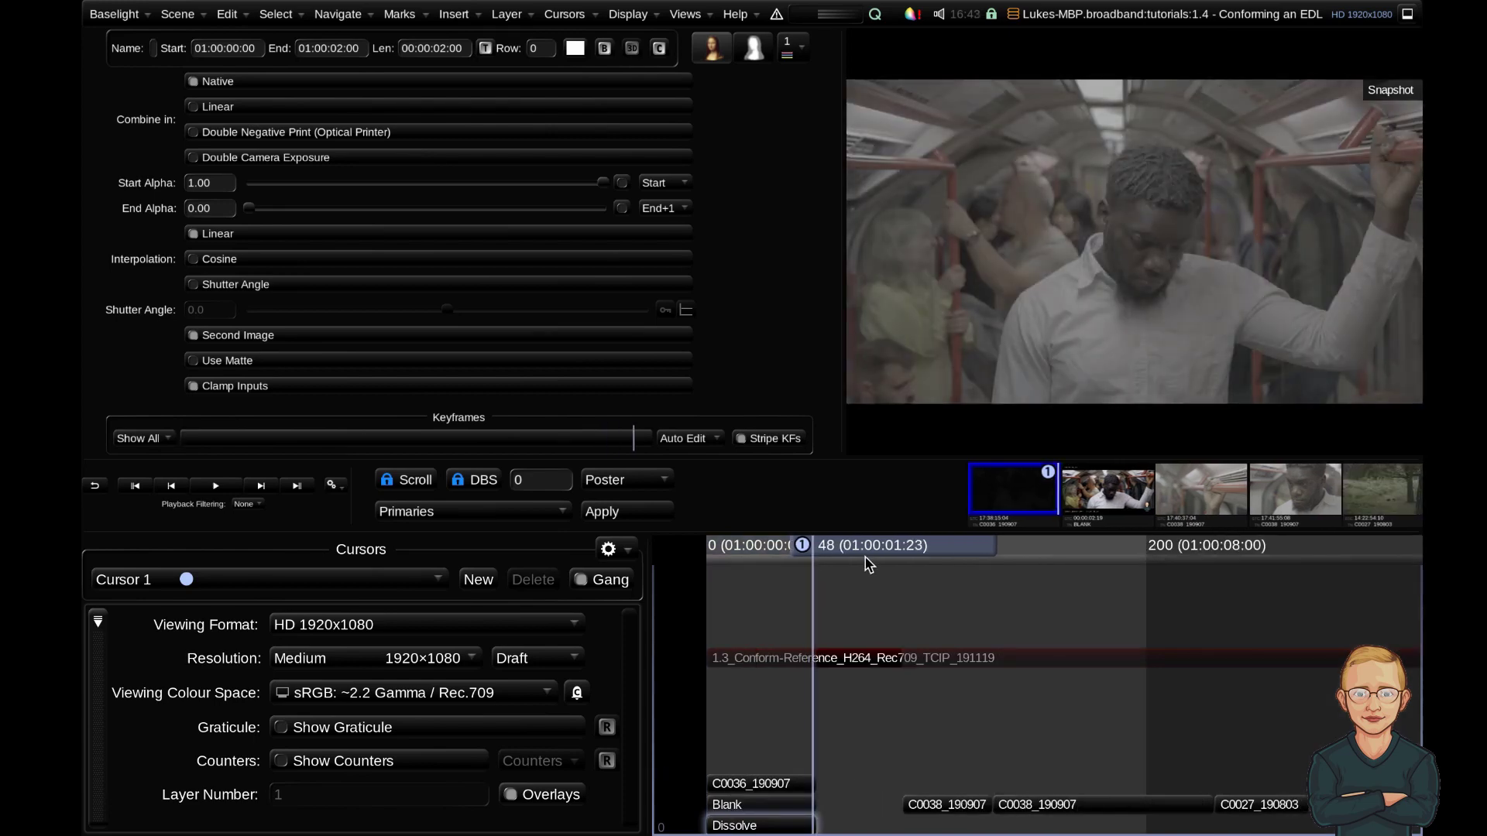
{"action": "left_click_drag", "start_coordinate": [869, 565], "coordinate": [906, 574]}
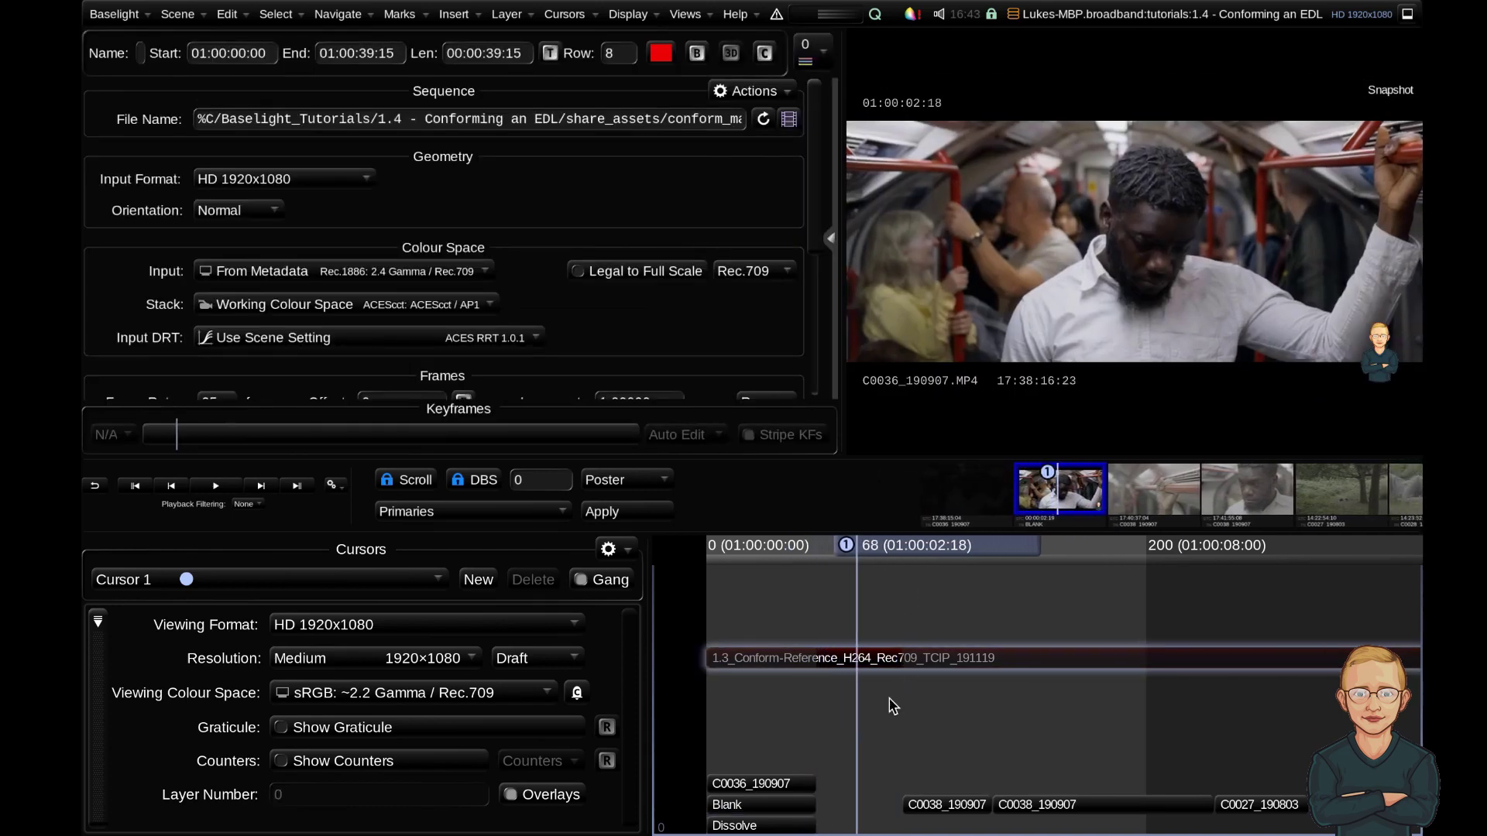
{"action": "left_click", "coordinate": [784, 787]}
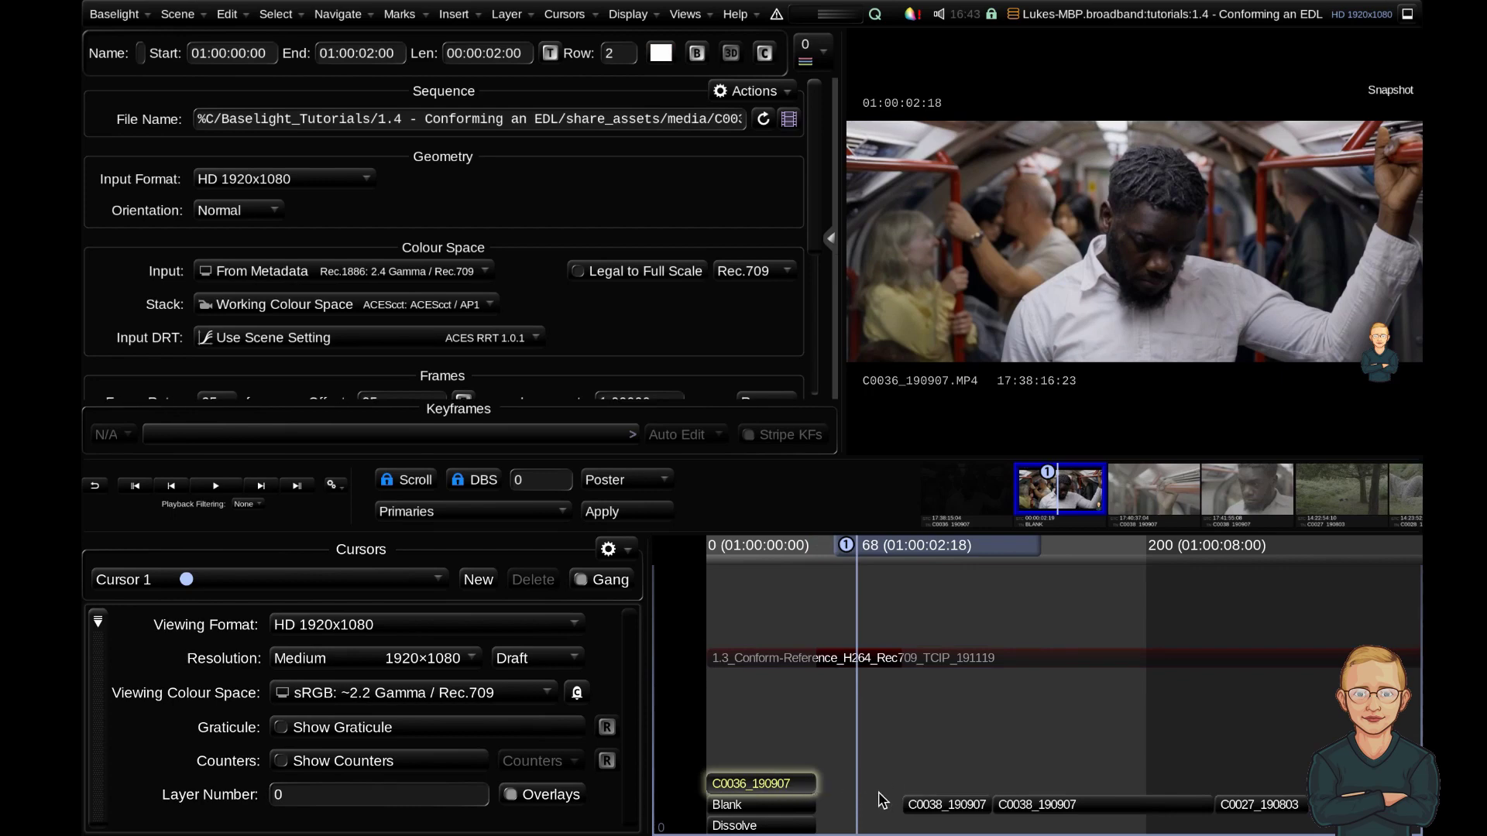
Step: Set the edit type to Overlap and drag C0036_190907's end toward C0038
{"action": "left_click", "coordinate": [226, 15]}
{"action": "mouse_move", "coordinate": [781, 103]}
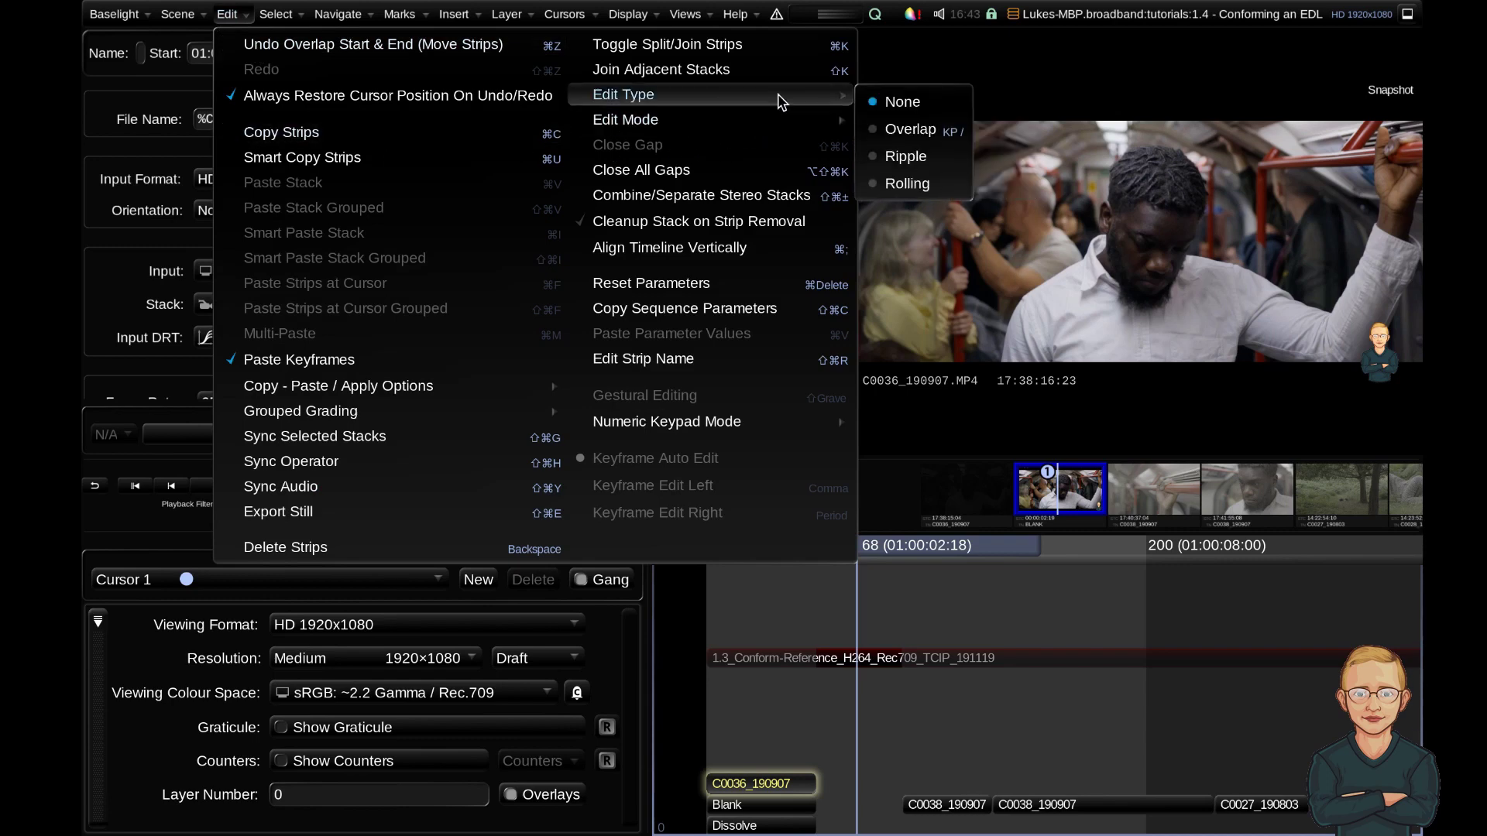
{"action": "left_click", "coordinate": [910, 129]}
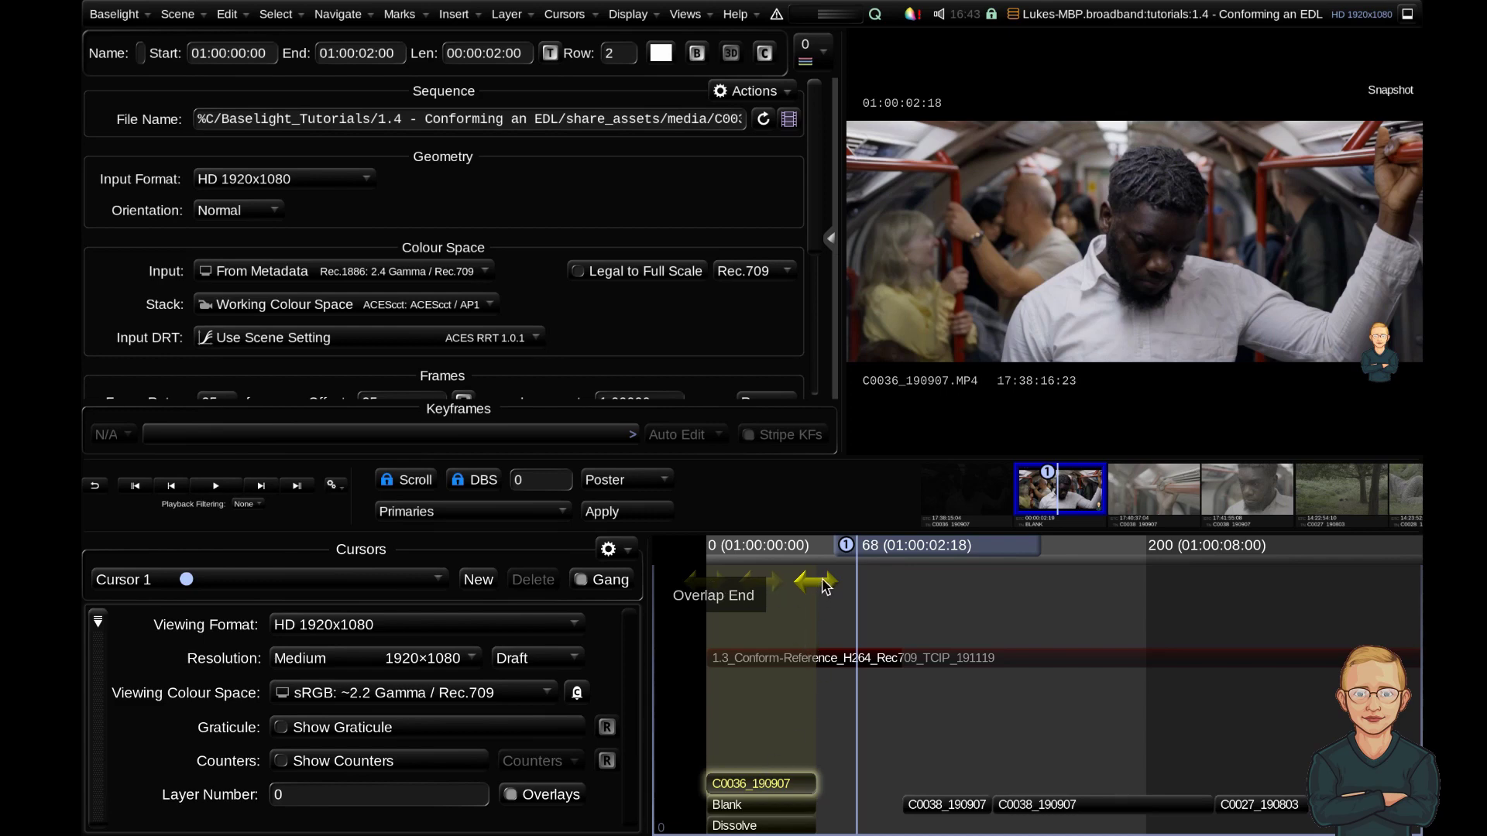
{"action": "left_click_drag", "start_coordinate": [821, 589], "coordinate": [906, 598]}
{"action": "left_click", "coordinate": [907, 597]}
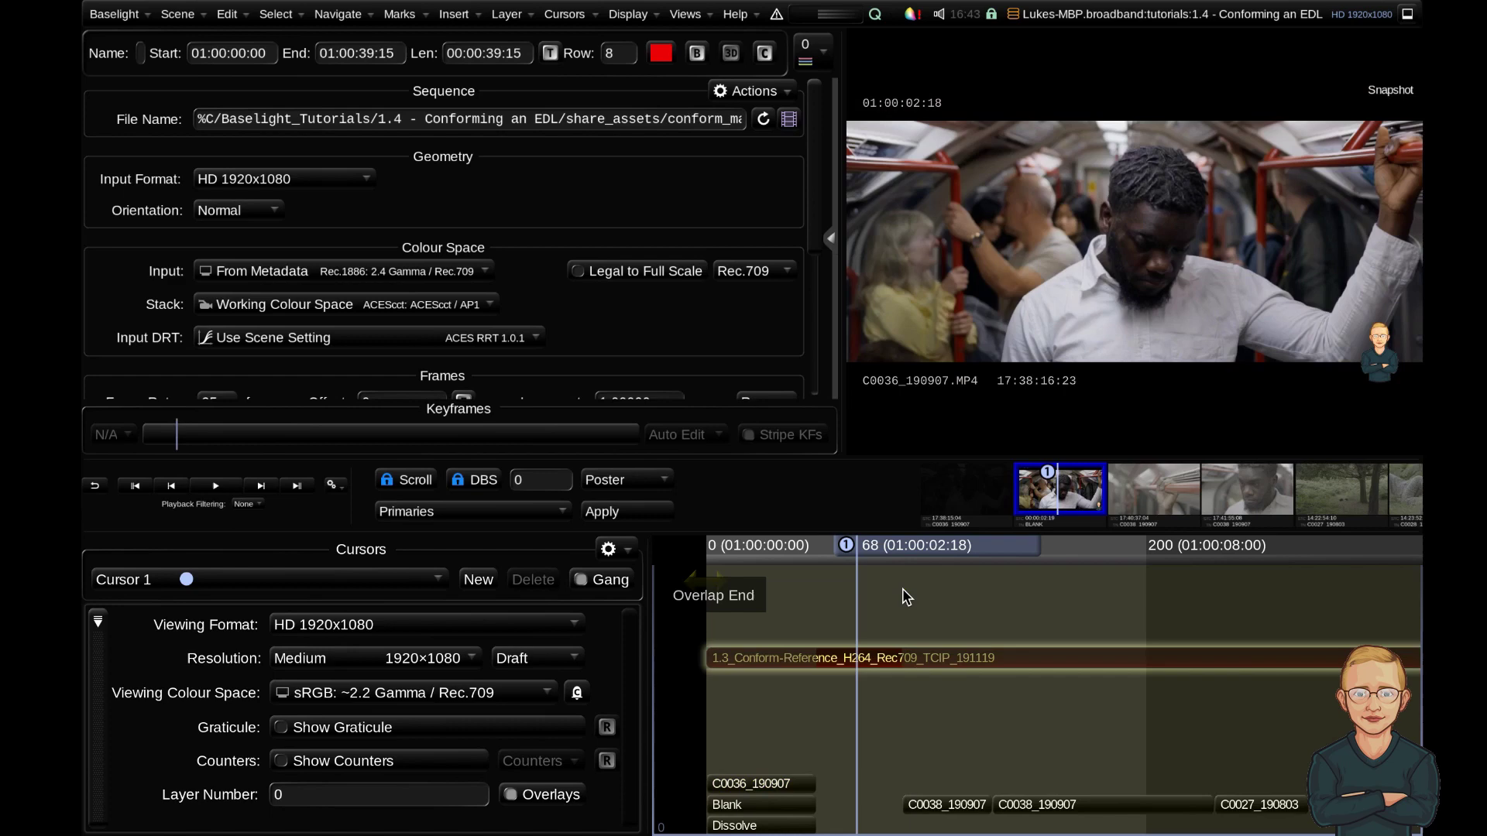
{"action": "left_click", "coordinate": [802, 786]}
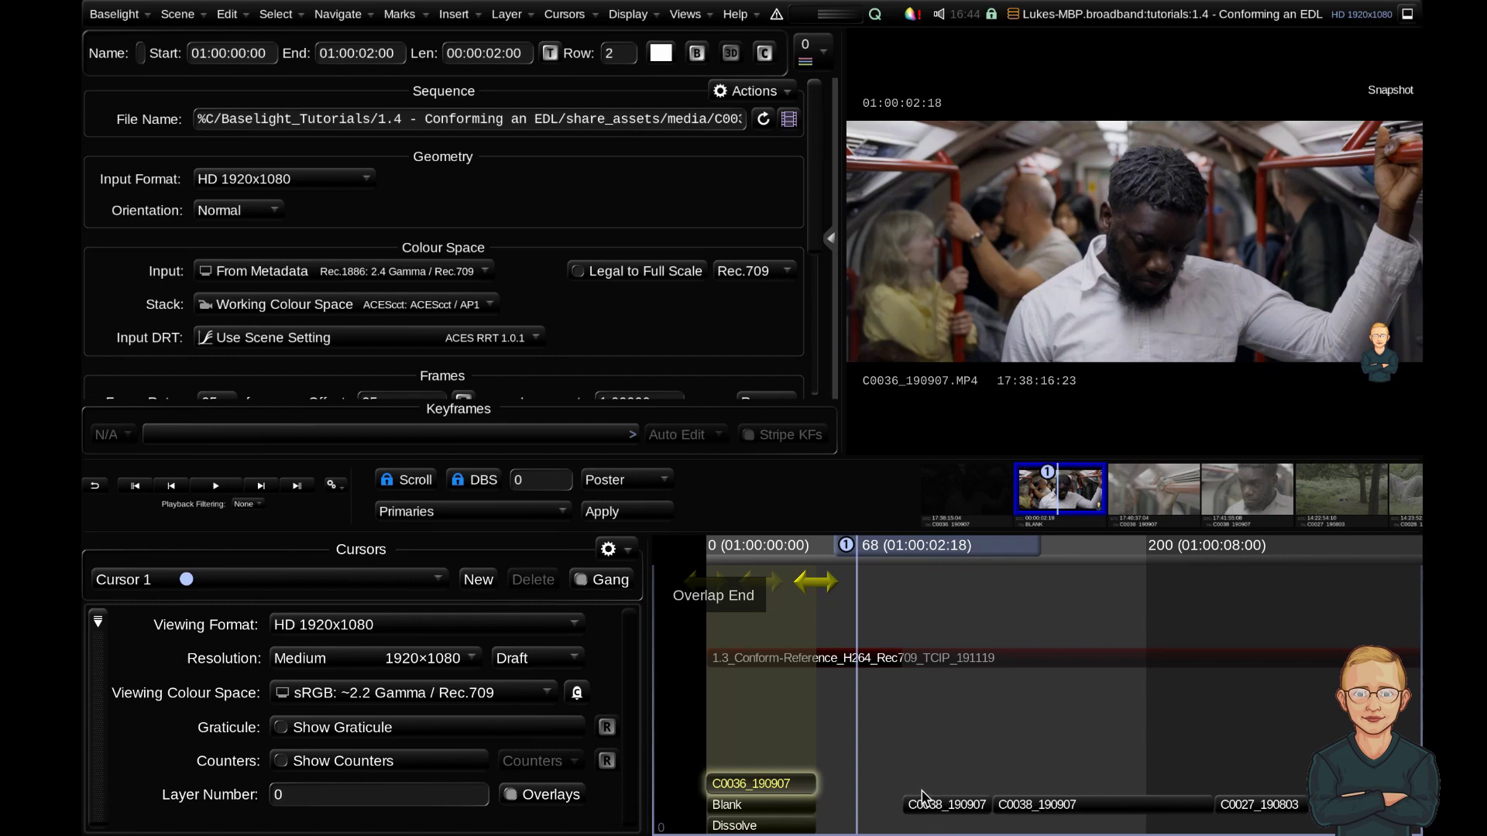
Step: Put the playhead back at C0038's start and make overlap edits trim only clip ends
{"action": "key", "text": "Down"}
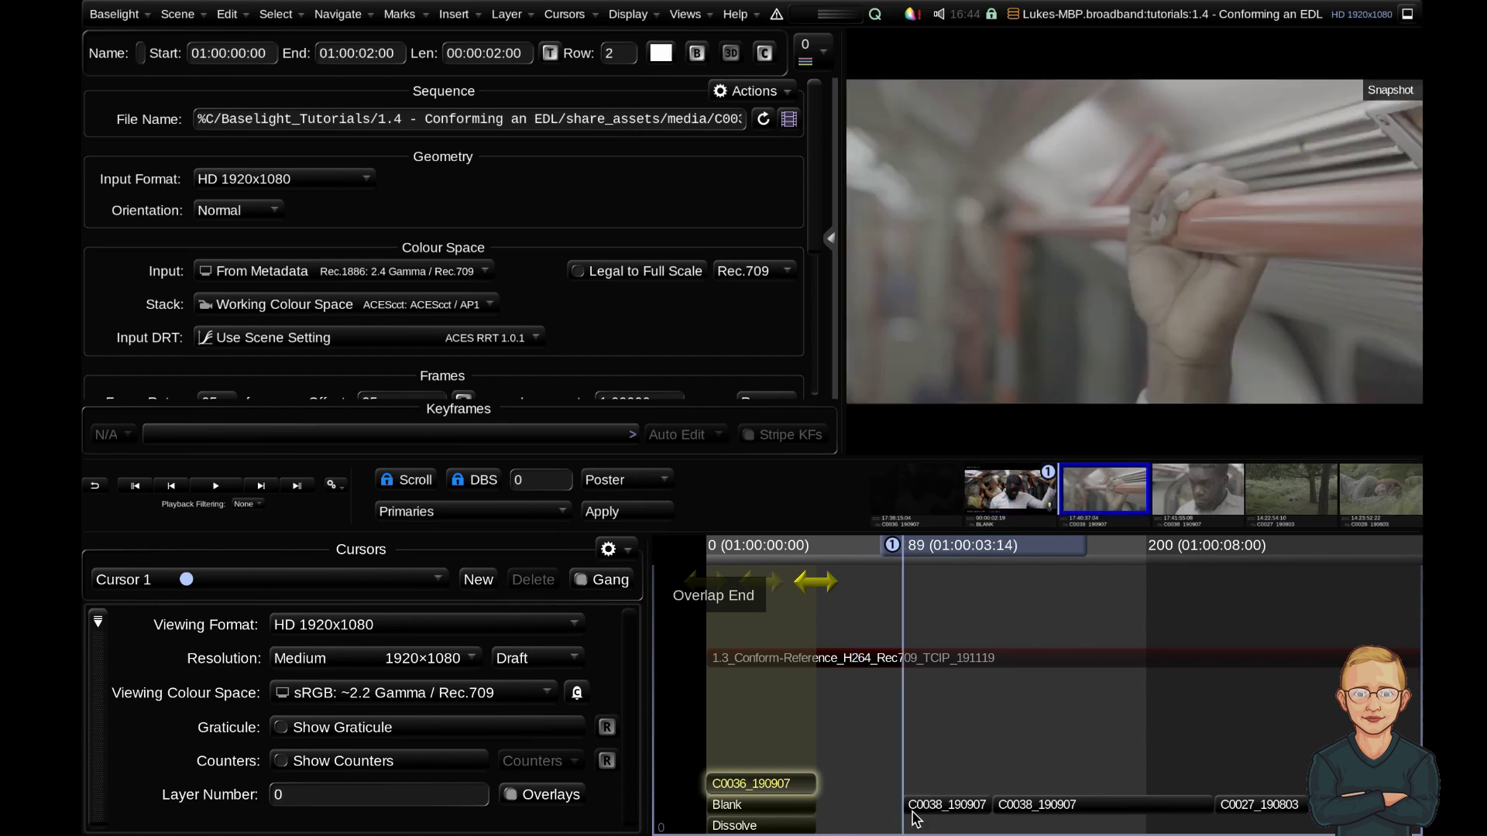
{"action": "key", "text": "Down"}
{"action": "key", "text": "Up"}
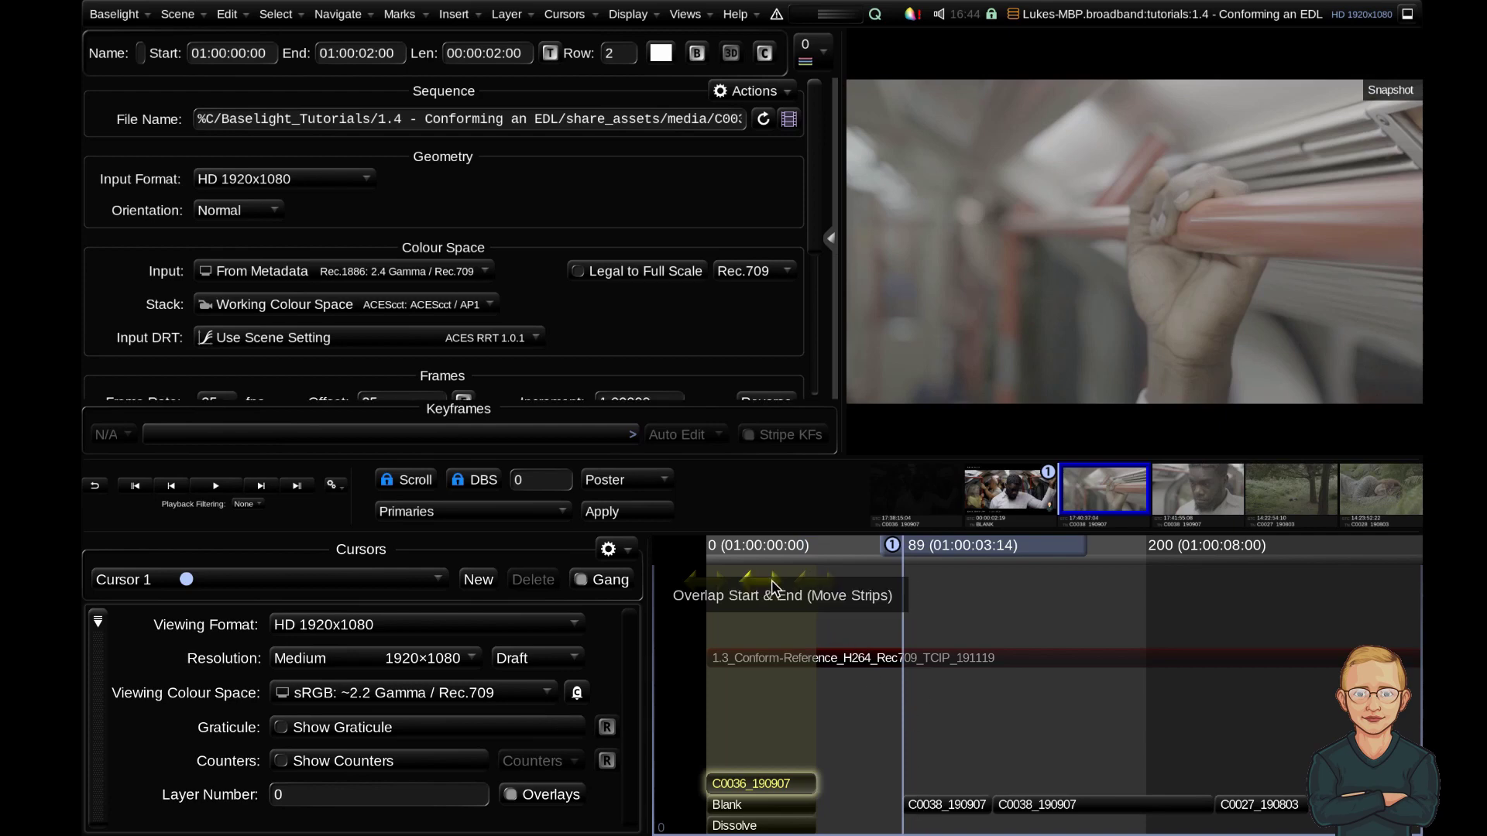
{"action": "left_click", "coordinate": [835, 586]}
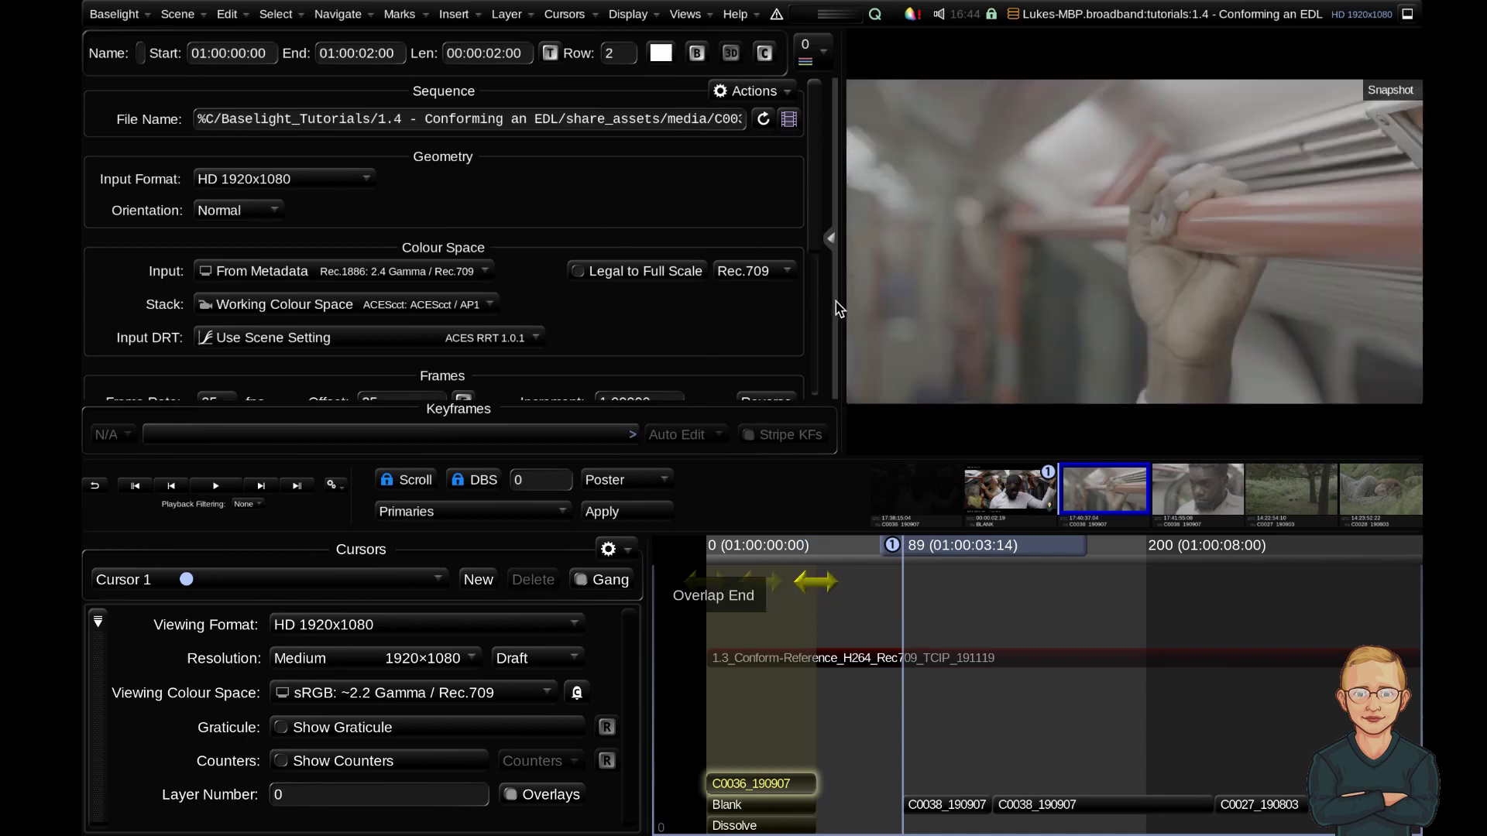
Step: Widen the settings panel and extend C0036_190907's end to 01:00:03:14, meeting C0038 at frame 89
{"action": "left_click_drag", "start_coordinate": [832, 306], "coordinate": [1129, 309]}
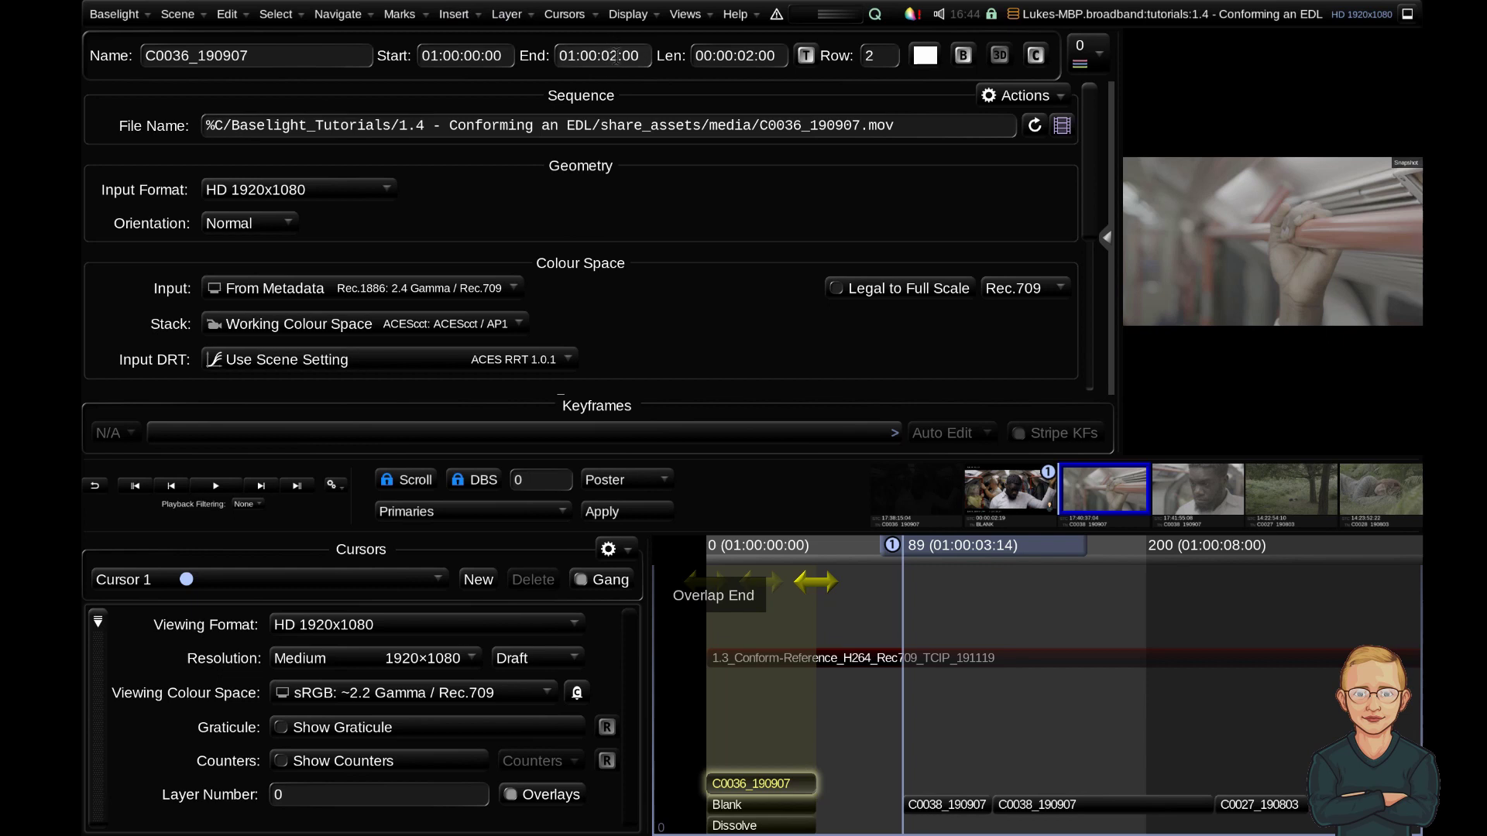
{"action": "left_click", "coordinate": [611, 56]}
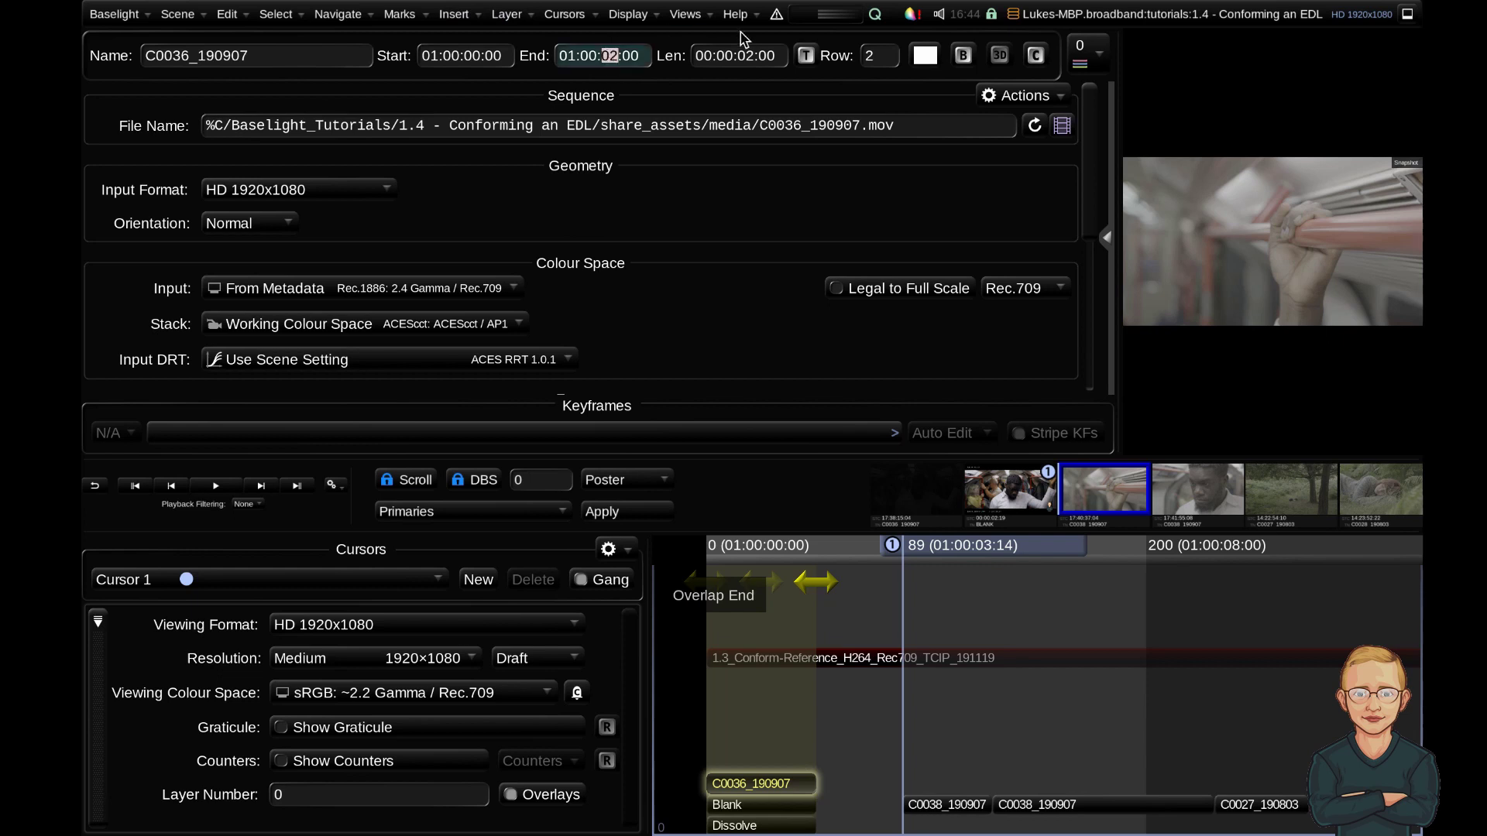
{"action": "type", "text": "0301"}
{"action": "key", "text": "Return"}
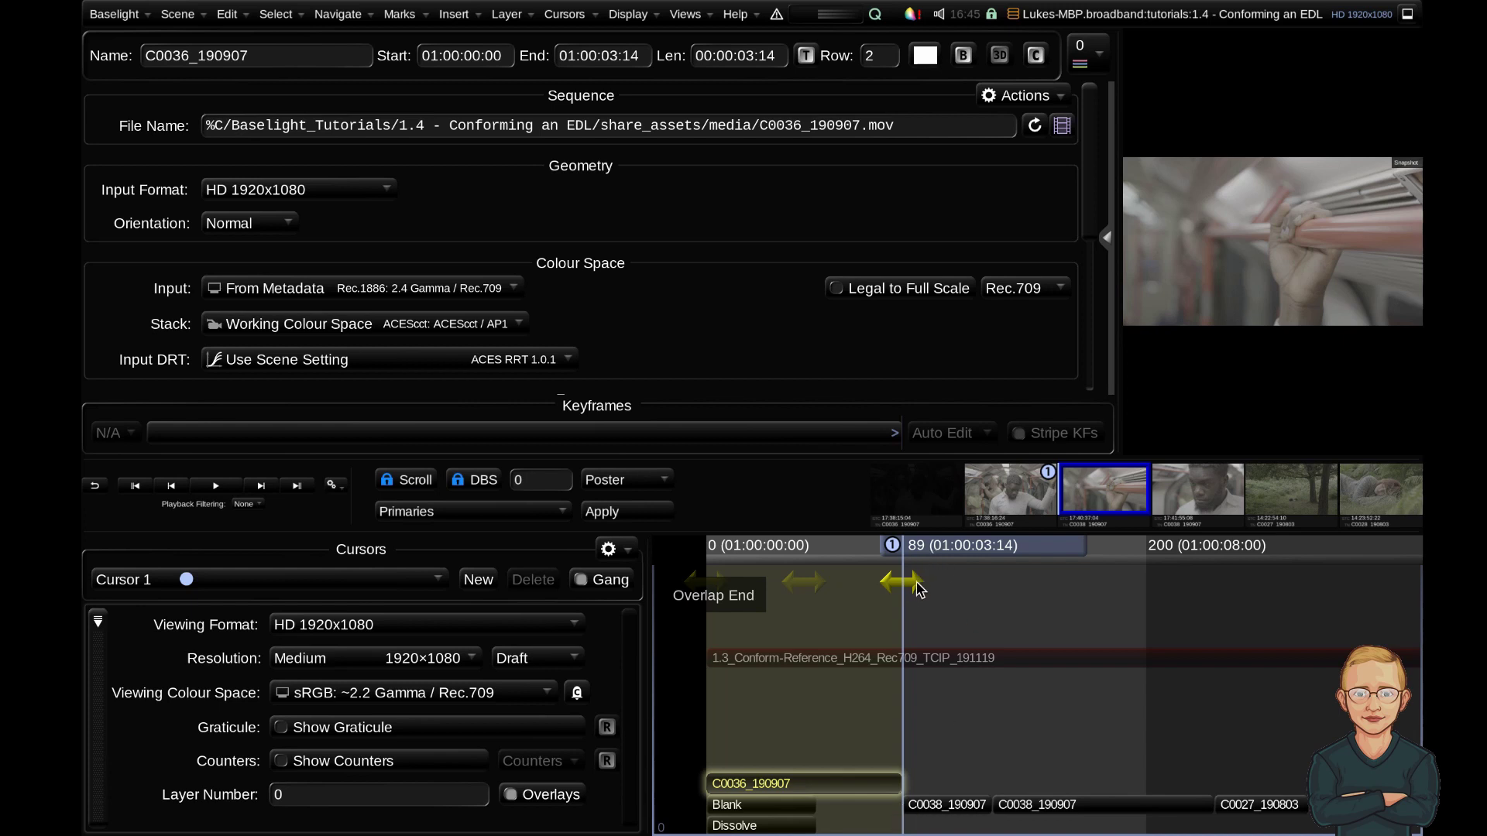
{"action": "mouse_move", "coordinate": [922, 589]}
{"action": "left_mouse_down"}
{"action": "mouse_move", "coordinate": [871, 598]}
{"action": "mouse_move", "coordinate": [897, 598]}
{"action": "mouse_move", "coordinate": [901, 582]}
{"action": "left_mouse_up"}
Step: Set Edit Type to None and move the clip row after C0036_190907 up into its row
{"action": "left_click", "coordinate": [227, 14]}
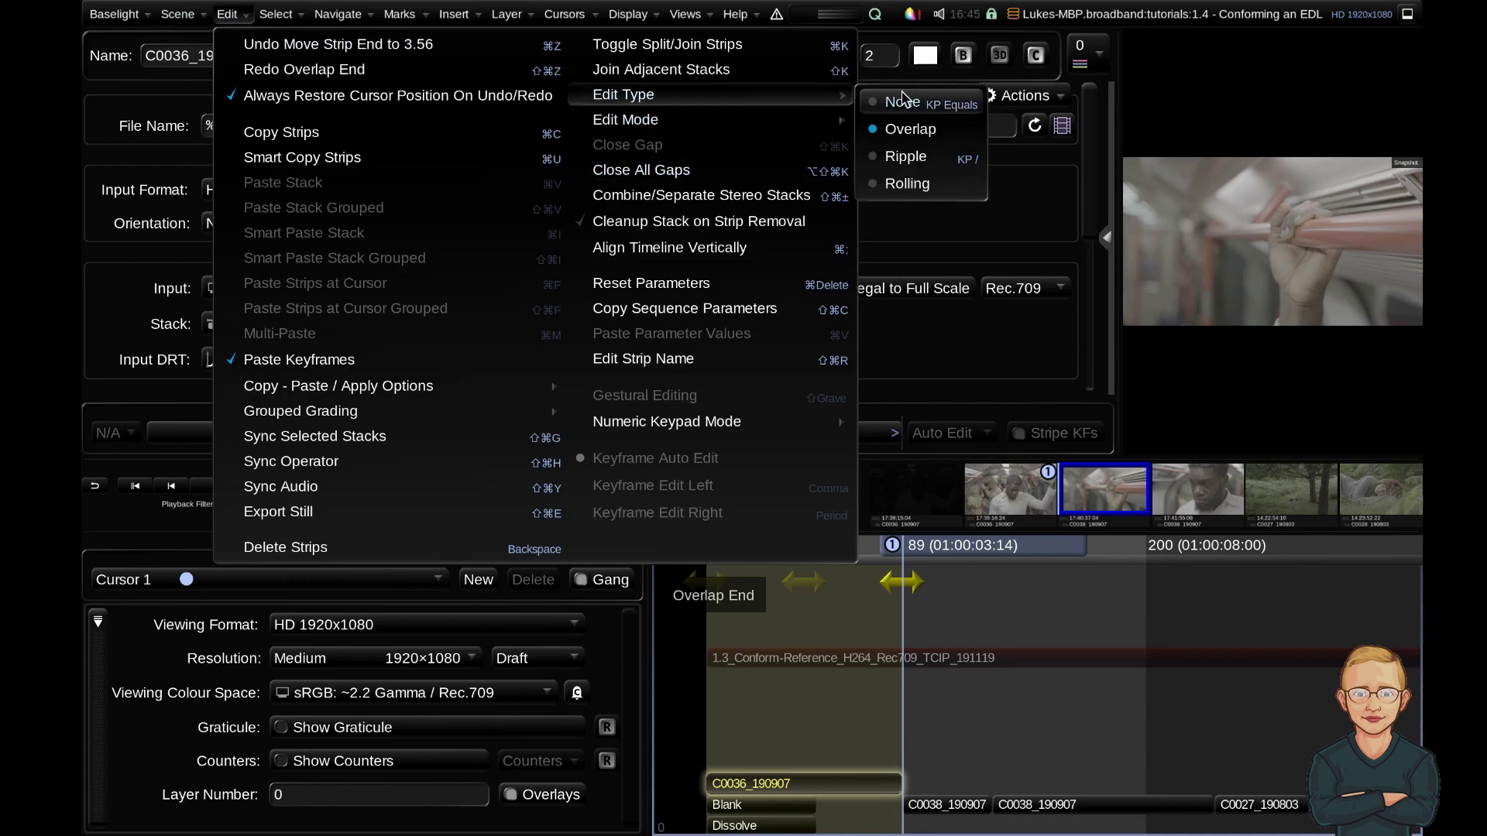
{"action": "left_click", "coordinate": [1027, 744]}
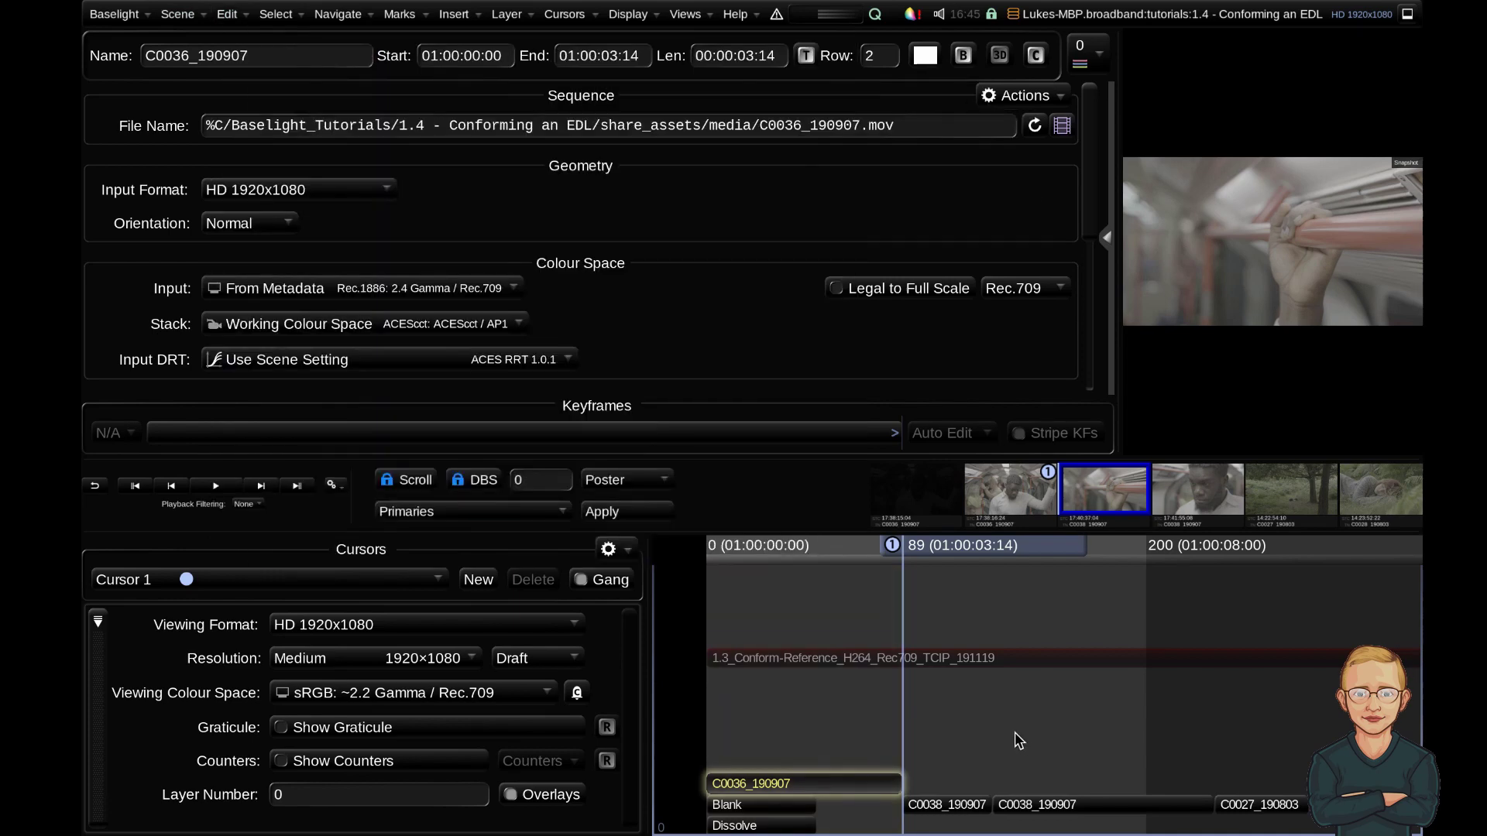
{"action": "left_click_drag", "start_coordinate": [971, 546], "coordinate": [922, 543]}
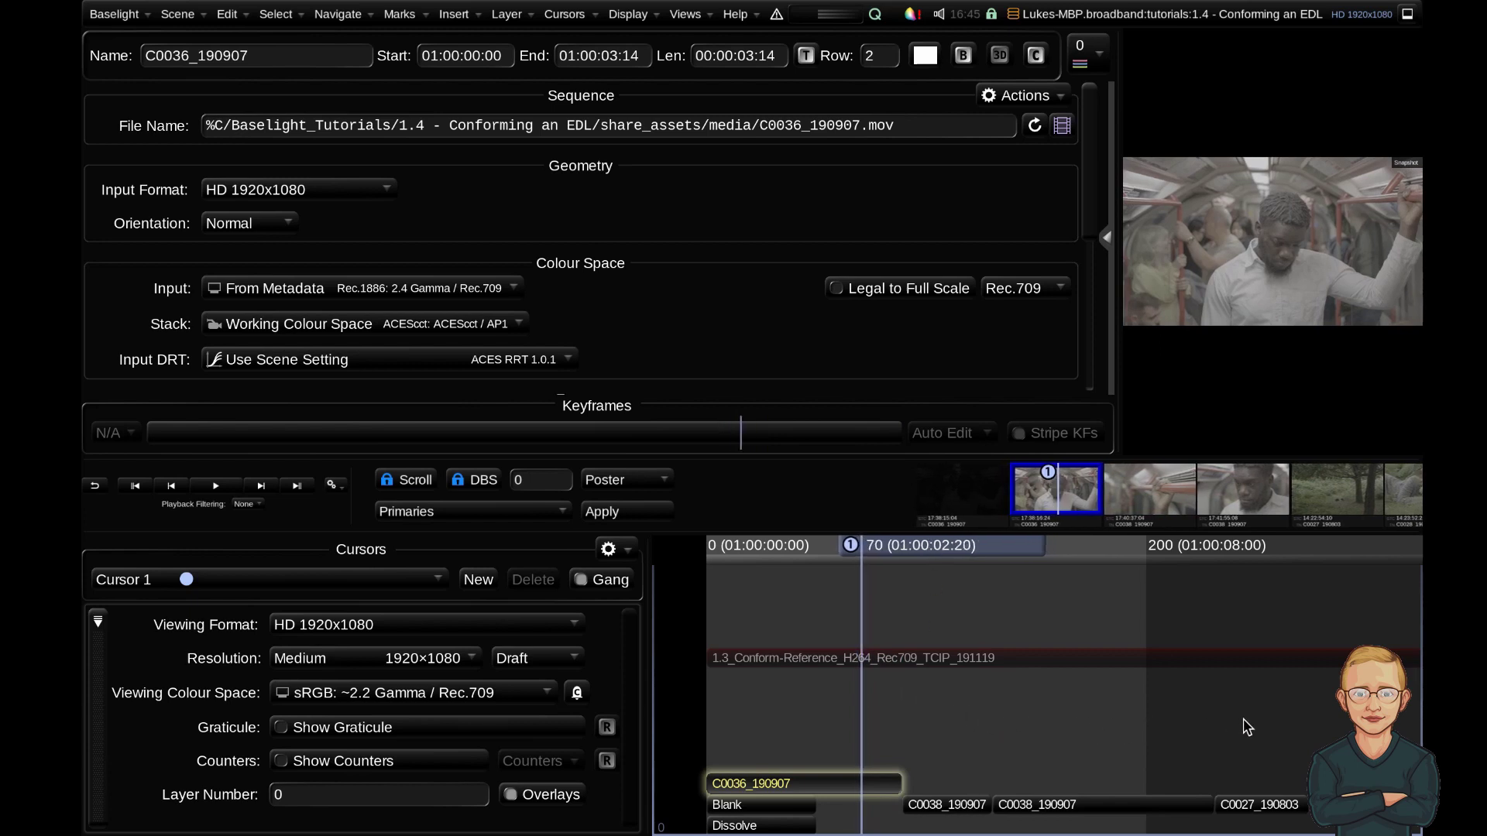
{"action": "scroll", "coordinate": [1247, 728], "scroll_direction": "down", "scroll_amount": 4}
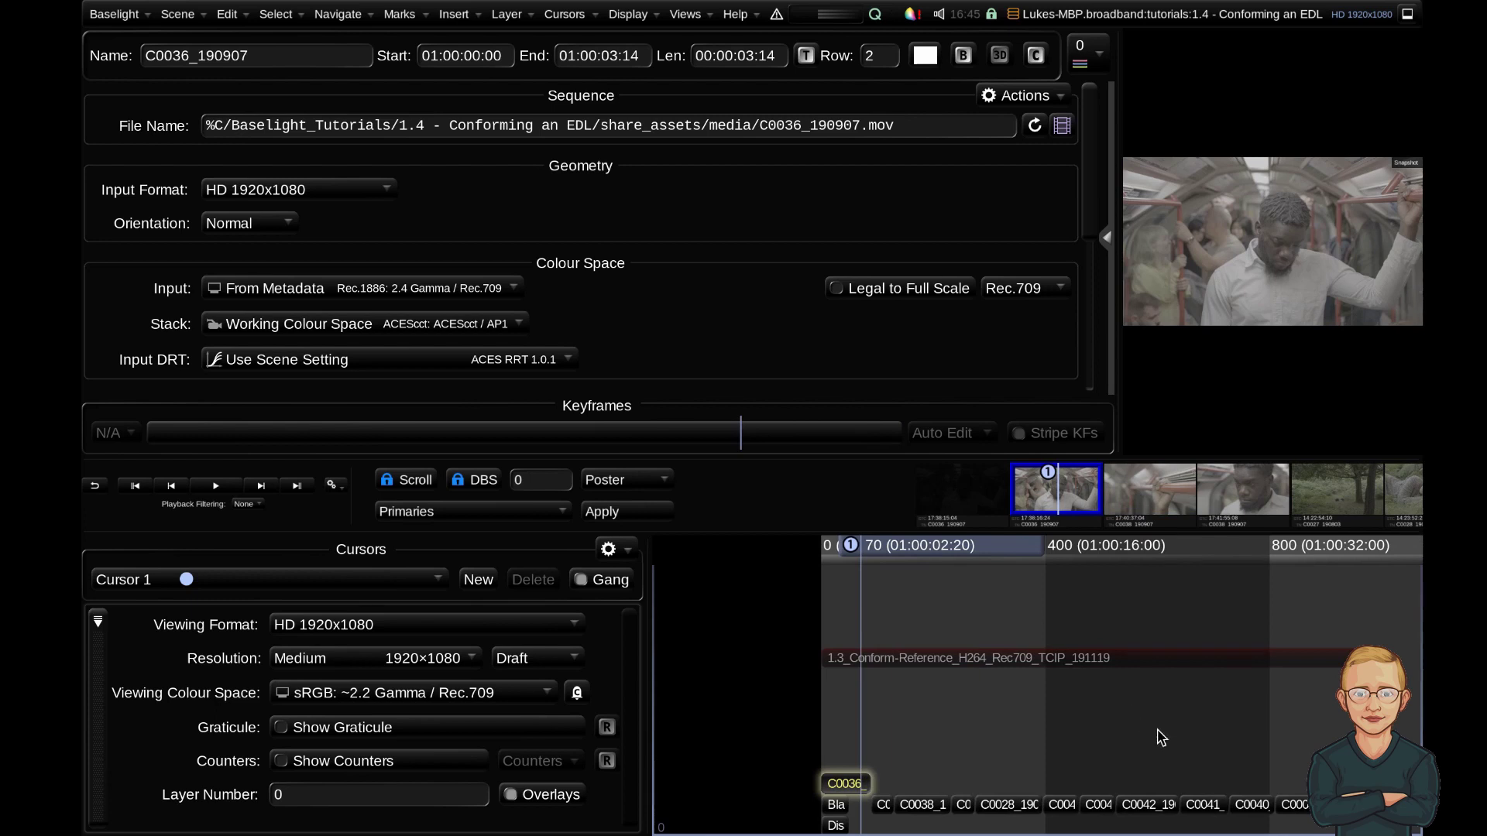
{"action": "scroll", "coordinate": [1127, 713], "scroll_direction": "right", "scroll_amount": 3}
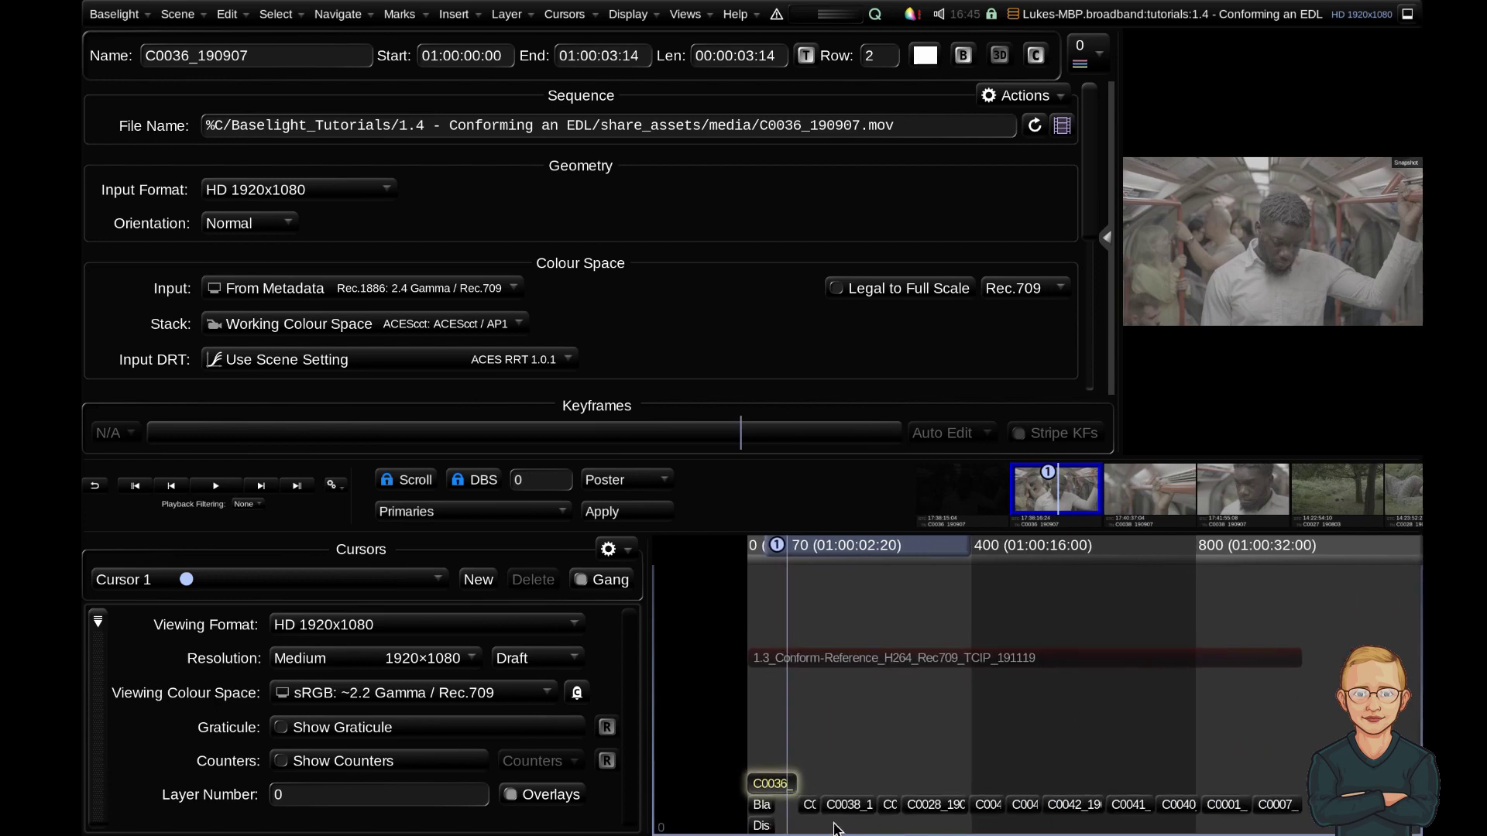
{"action": "left_click_drag", "start_coordinate": [1317, 833], "coordinate": [799, 833]}
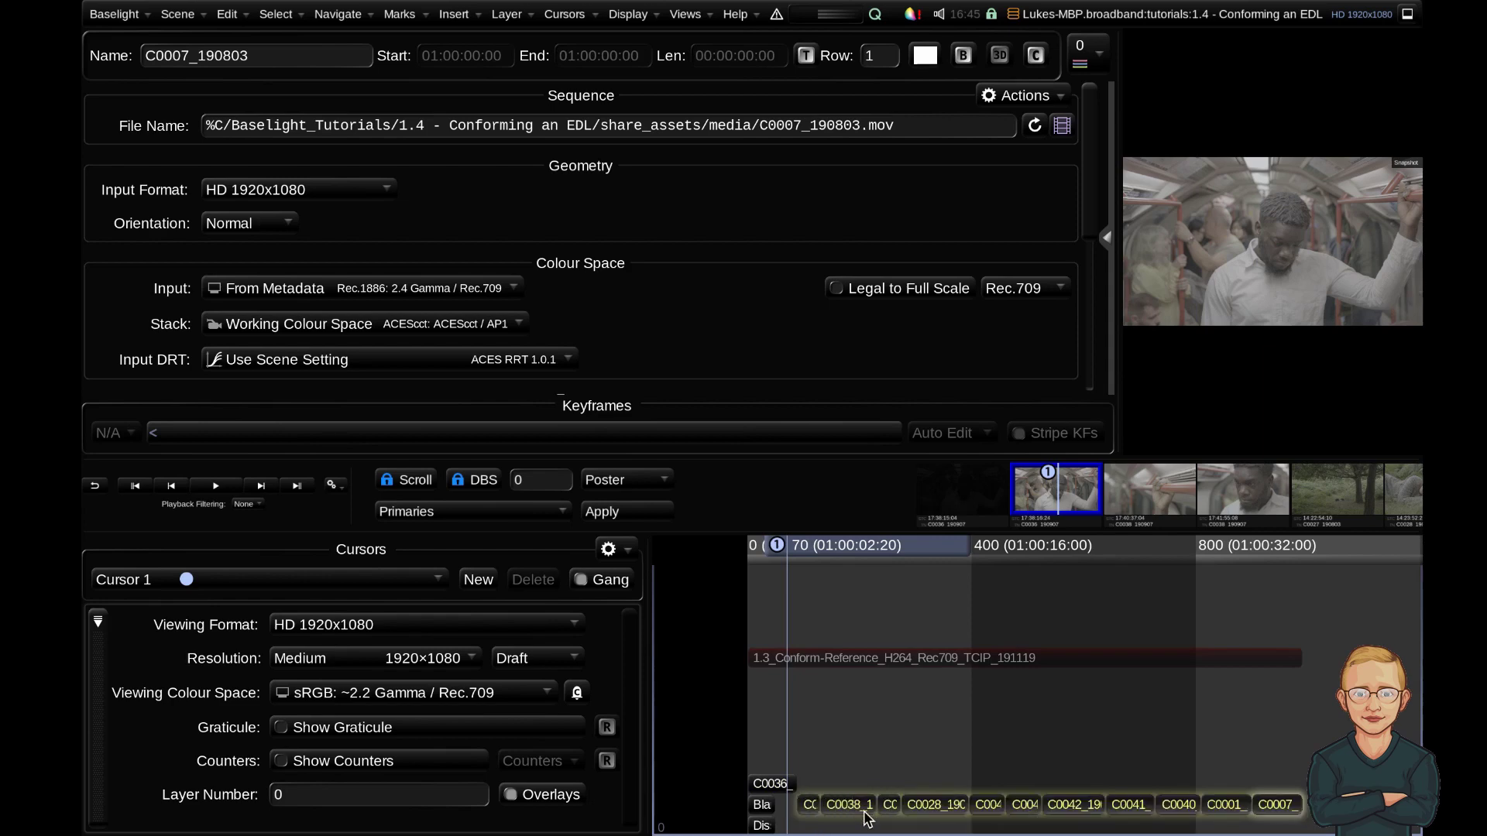
{"action": "key", "text": "alt+Up"}
{"action": "left_click", "coordinate": [858, 748]}
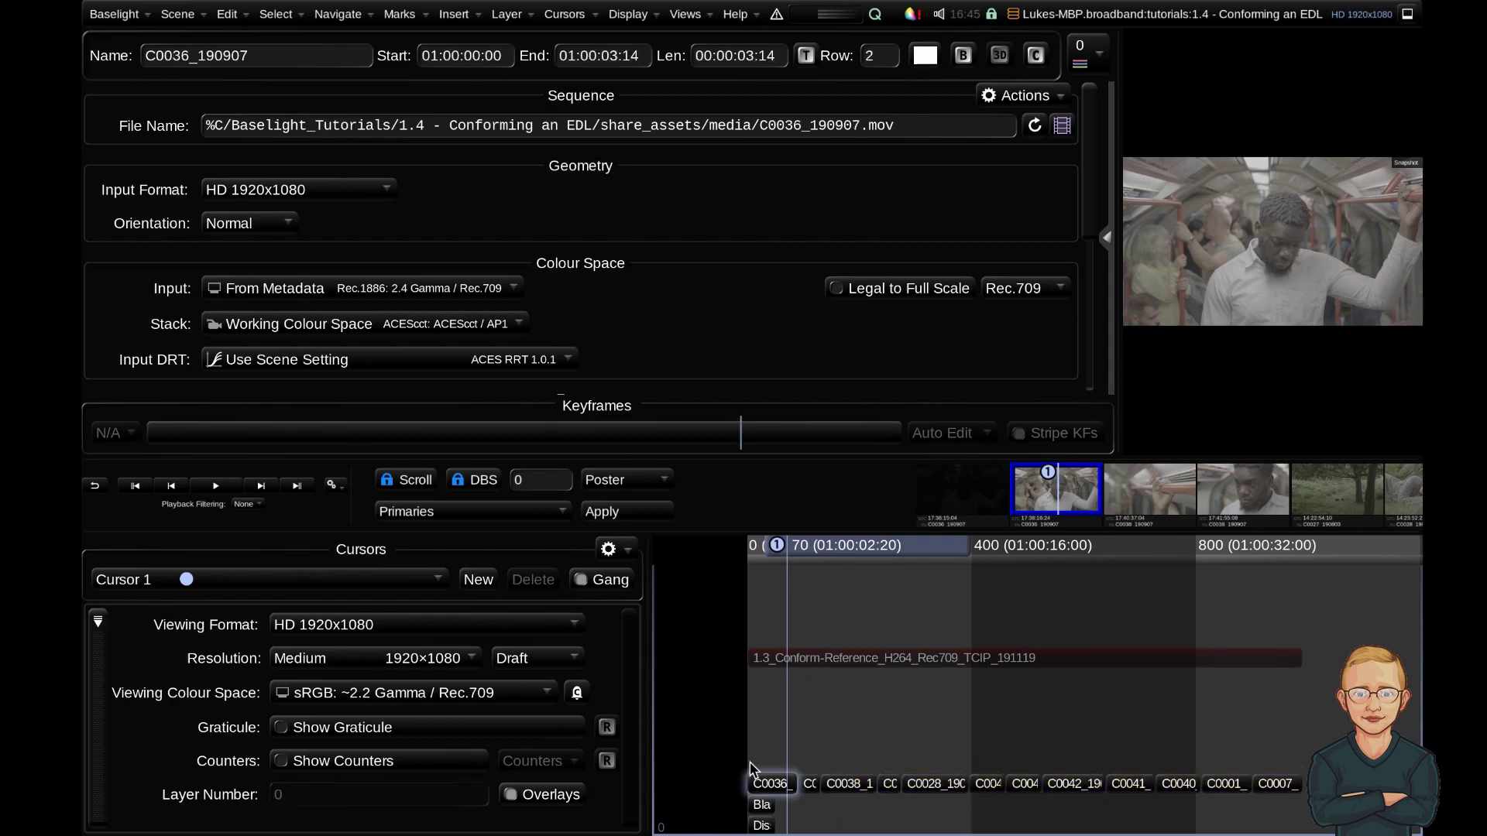
Step: Enlarge the viewer, select the clip row, then select the 1.3_Conform-Reference_H264_Rec709_TCIP_191119 track
{"action": "left_click_drag", "start_coordinate": [750, 767], "coordinate": [951, 730]}
{"action": "left_click_drag", "start_coordinate": [844, 551], "coordinate": [1152, 558]}
{"action": "left_click_drag", "start_coordinate": [1121, 334], "coordinate": [770, 325]}
{"action": "key", "text": "ctrl+a"}
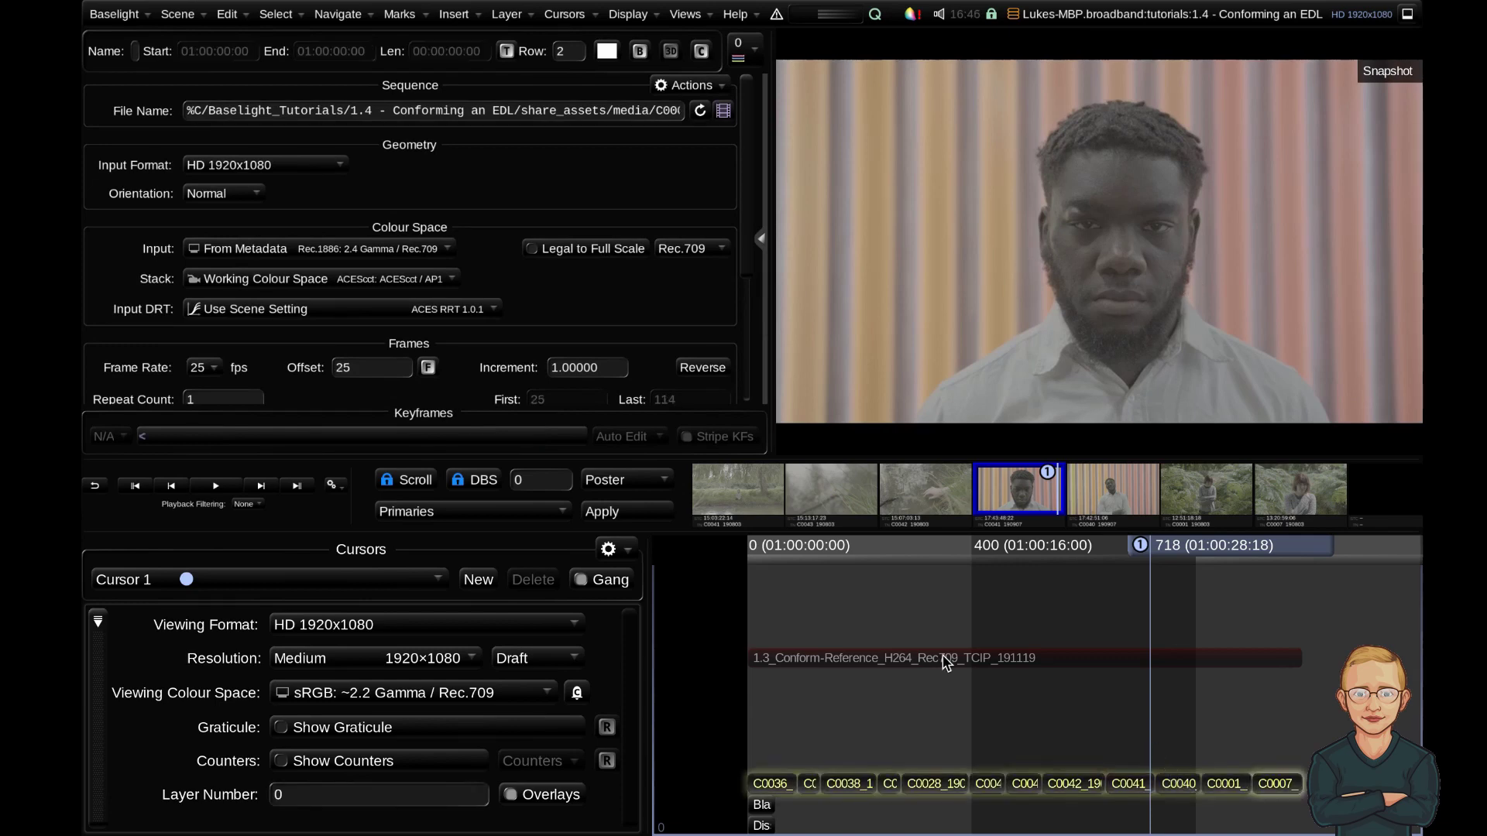
{"action": "left_click", "coordinate": [1258, 767]}
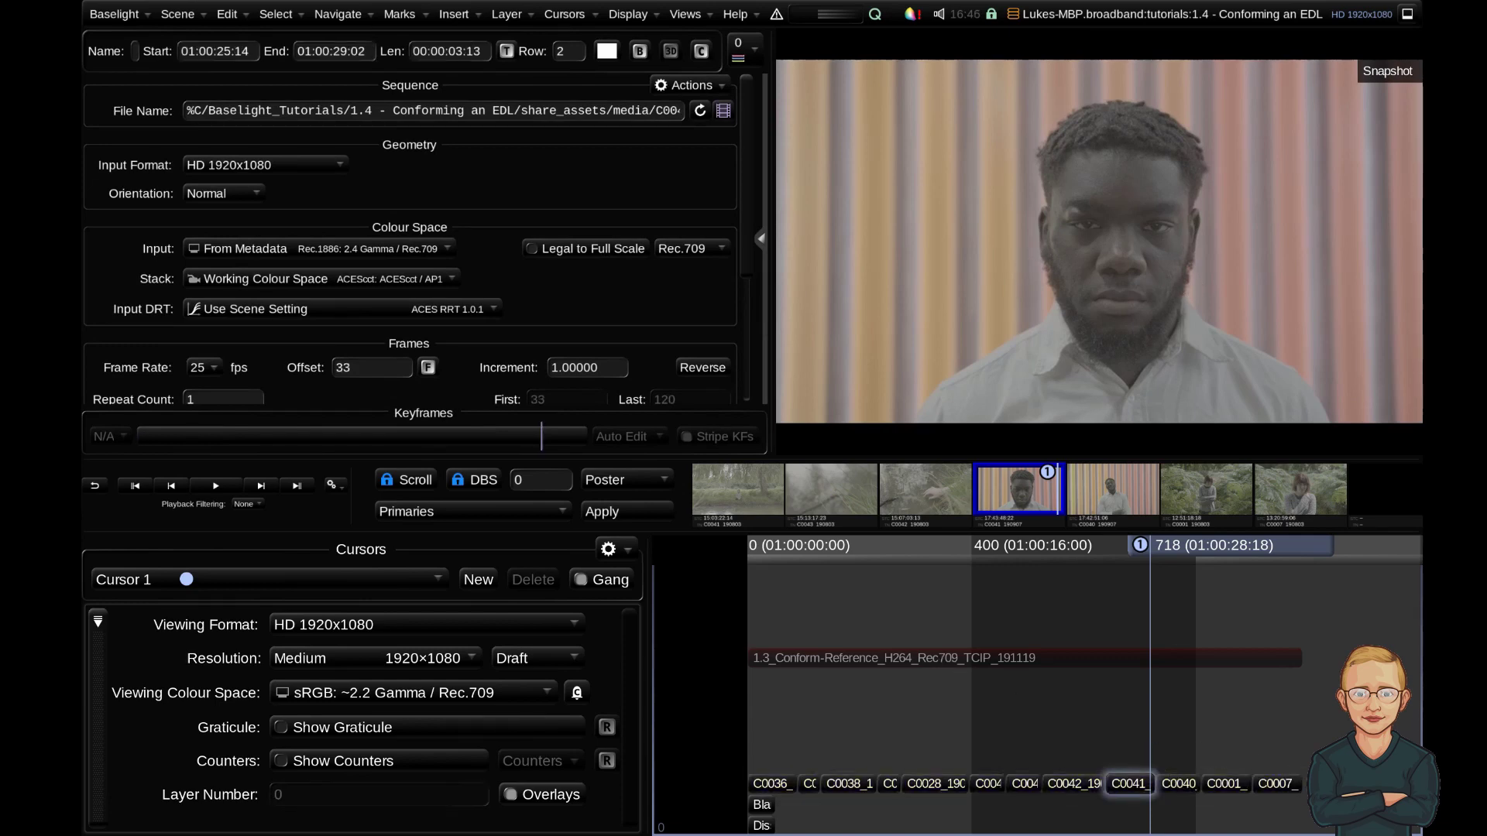
{"action": "left_click_drag", "start_coordinate": [1309, 799], "coordinate": [745, 732]}
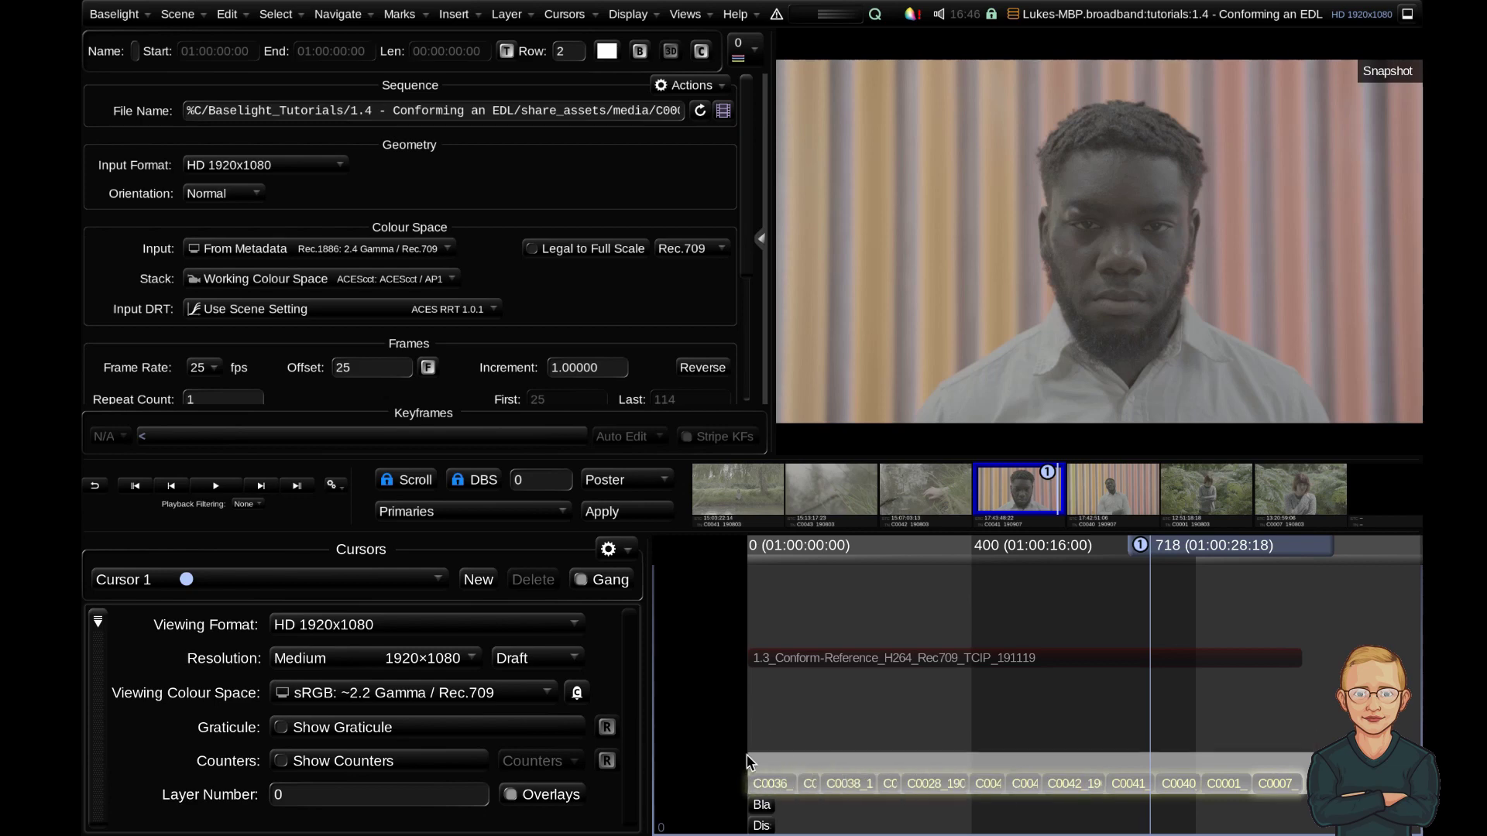
{"action": "left_click", "coordinate": [911, 661]}
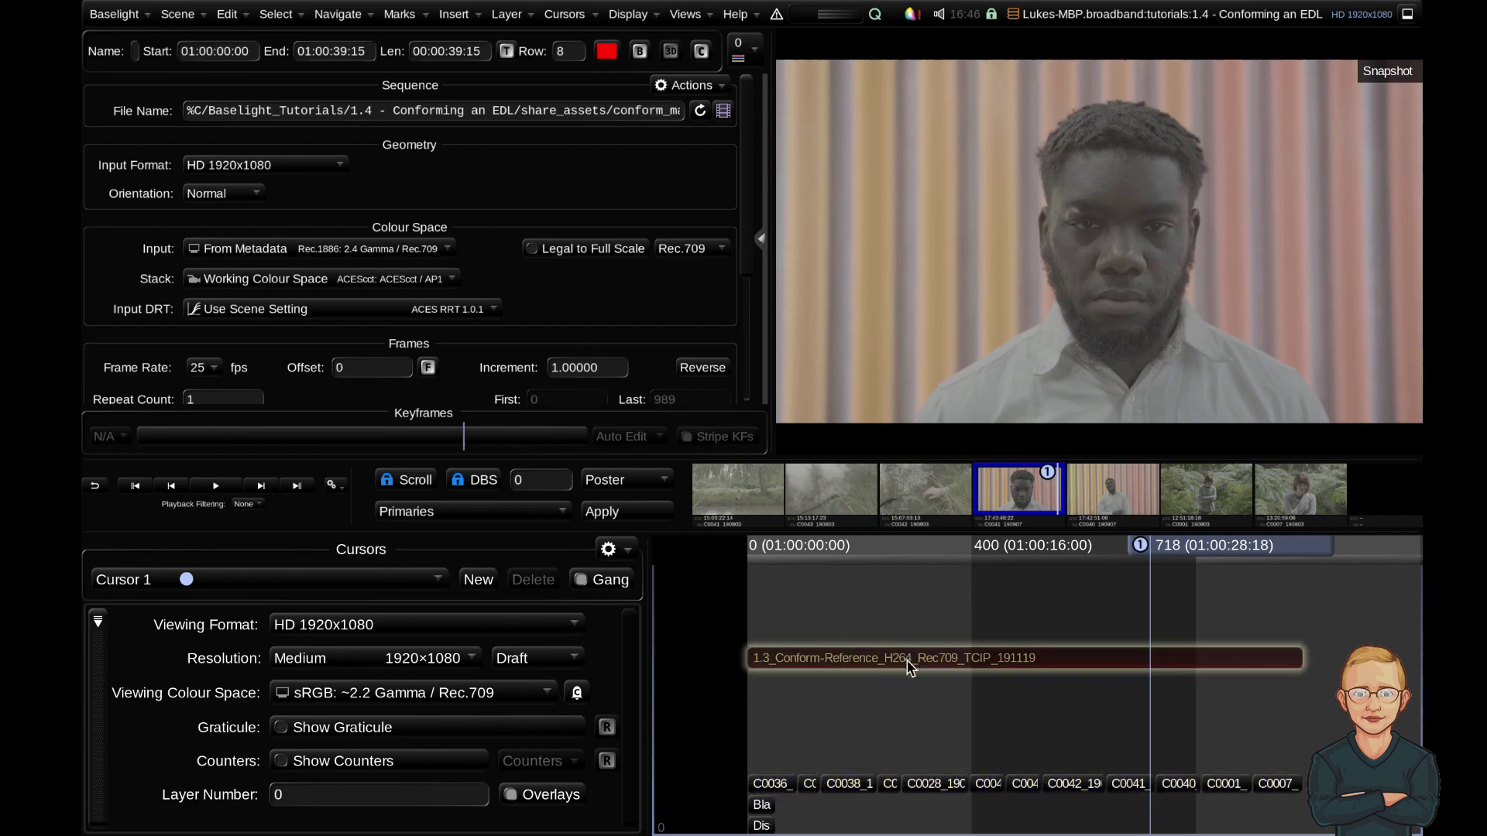